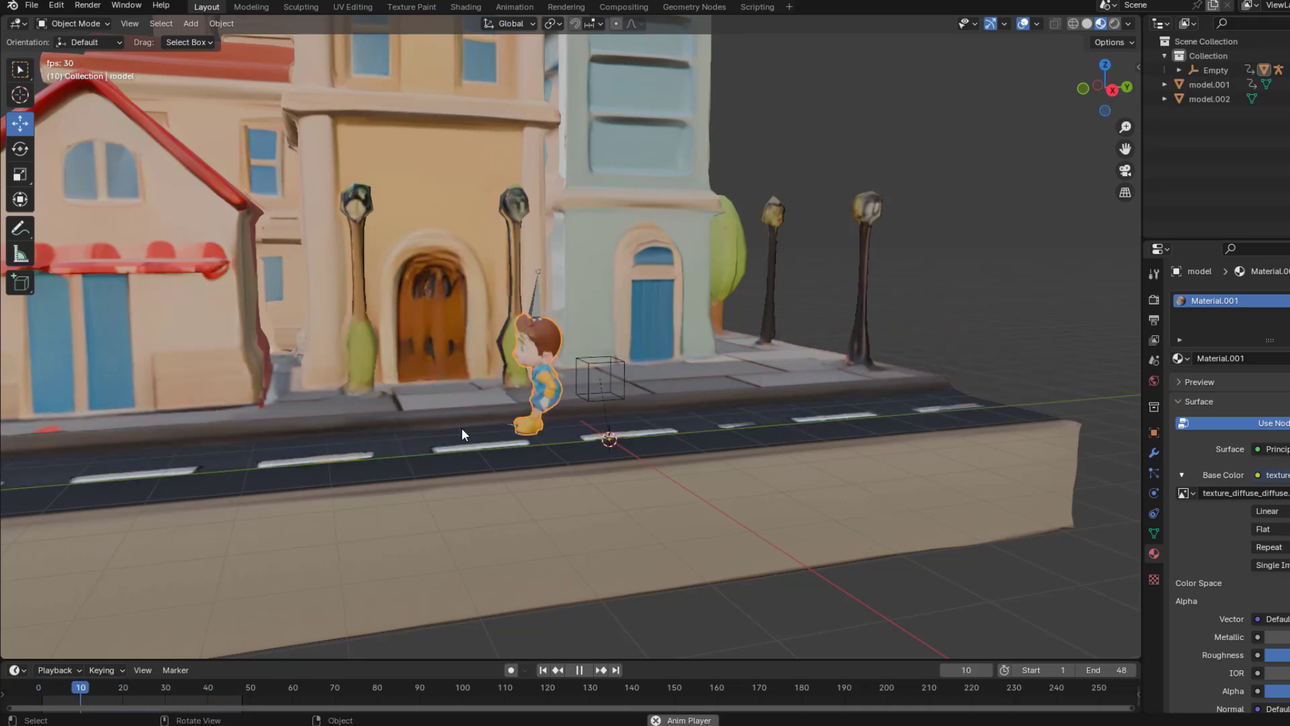
# - Orbit the street, swing and taxi scenes in rendered shading to inspect them
pyautogui.moveTo(457, 427); pyautogui.dragTo(565, 396, button='middle')
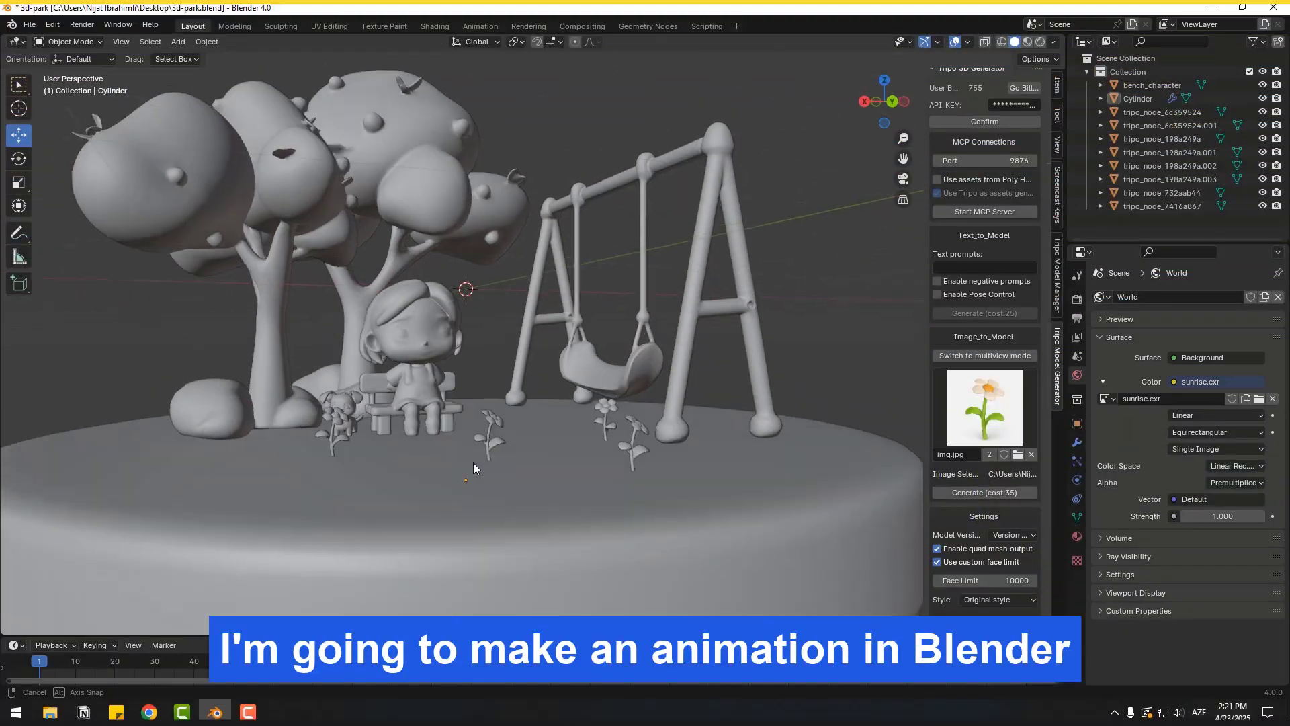
pyautogui.press('z')
pyautogui.scroll(4, 509, 412)
pyautogui.moveTo(573, 405)
pyautogui.mouseDown(button='middle')
pyautogui.moveTo(921, 401)
pyautogui.moveTo(1059, 420)
pyautogui.moveTo(367, 368)
pyautogui.moveTo(249, 376)
pyautogui.moveTo(385, 383)
pyautogui.mouseUp(button='middle')
pyautogui.press('z')
pyautogui.scroll(3, 393, 384)
pyautogui.scroll(-2, 394, 384)
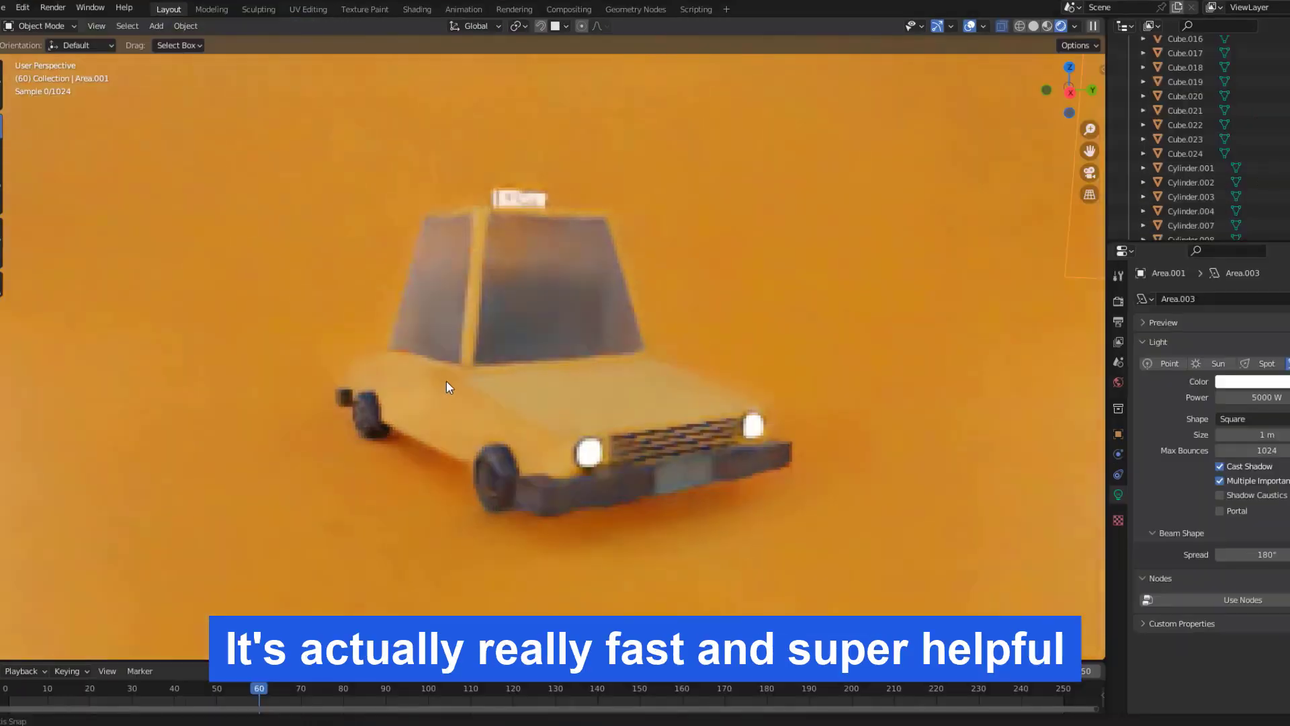
pyautogui.moveTo(446, 380)
pyautogui.mouseDown(button='middle')
pyautogui.moveTo(630, 373)
pyautogui.moveTo(703, 474)
pyautogui.moveTo(446, 478)
pyautogui.mouseUp(button='middle')
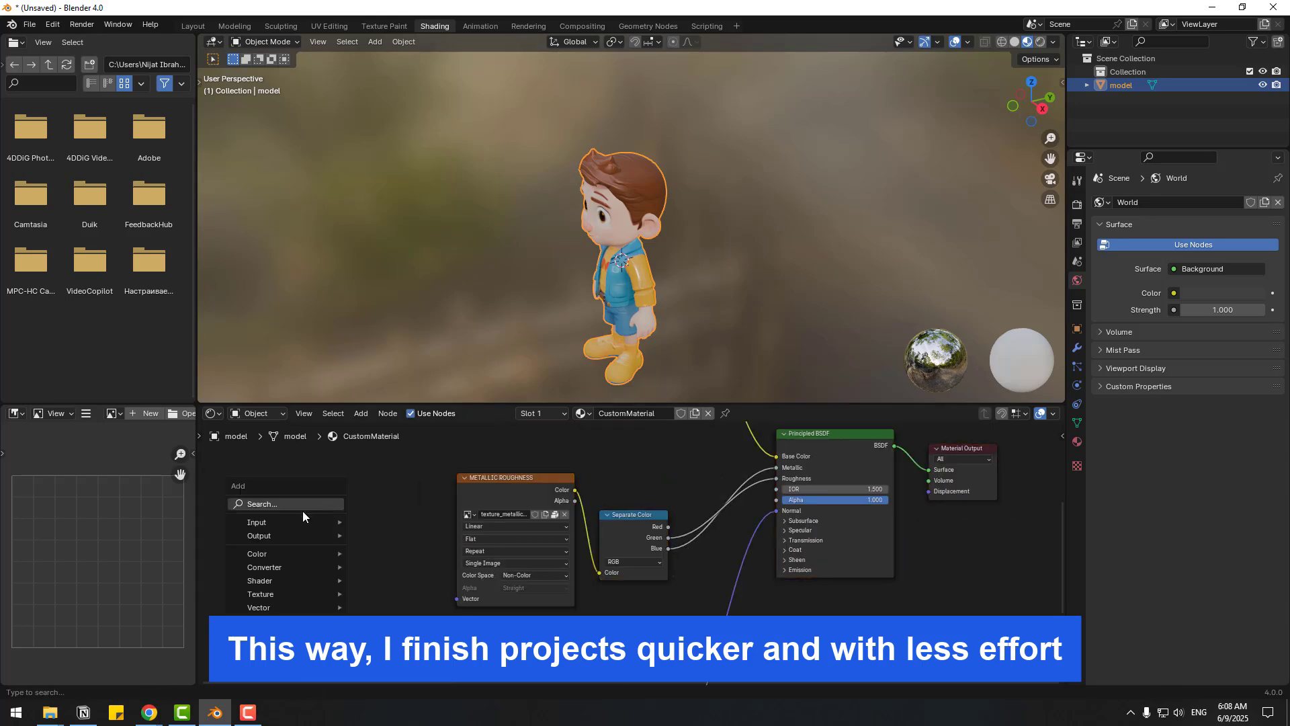
# - Search 'image' and add an Image Texture node to the boy's material
pyautogui.write('image')
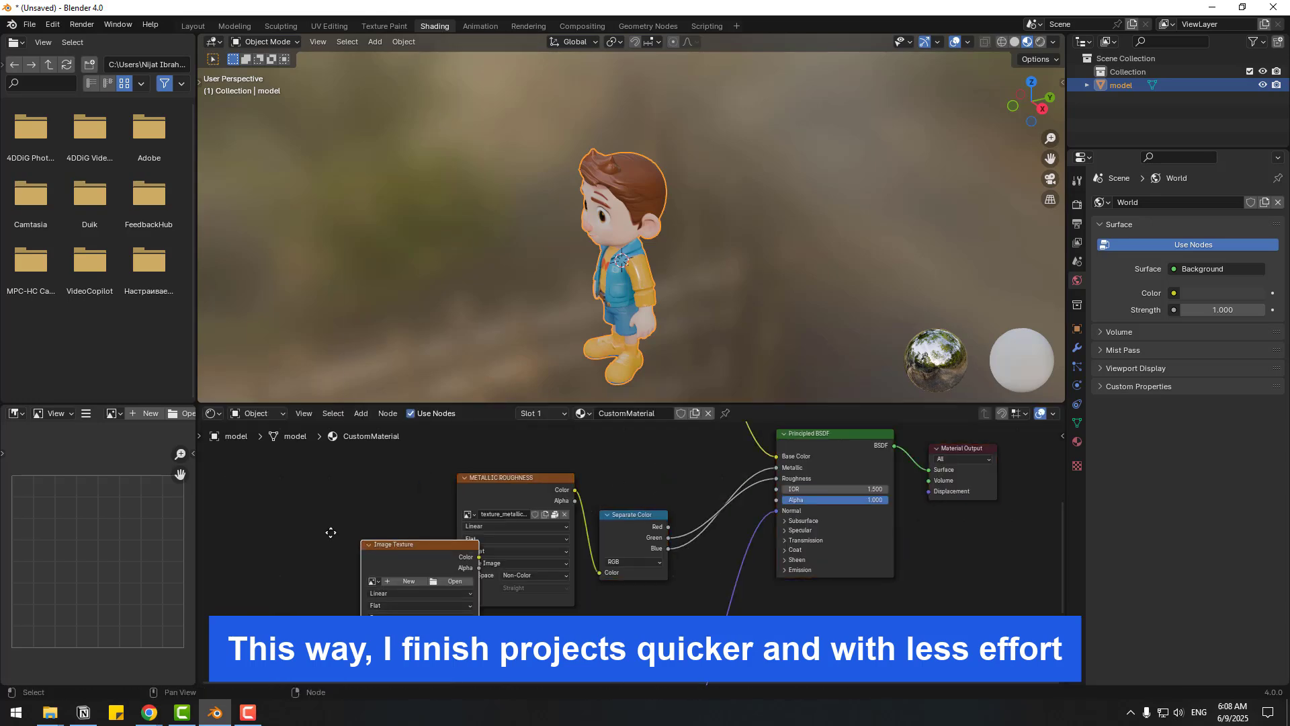
pyautogui.press('Return')
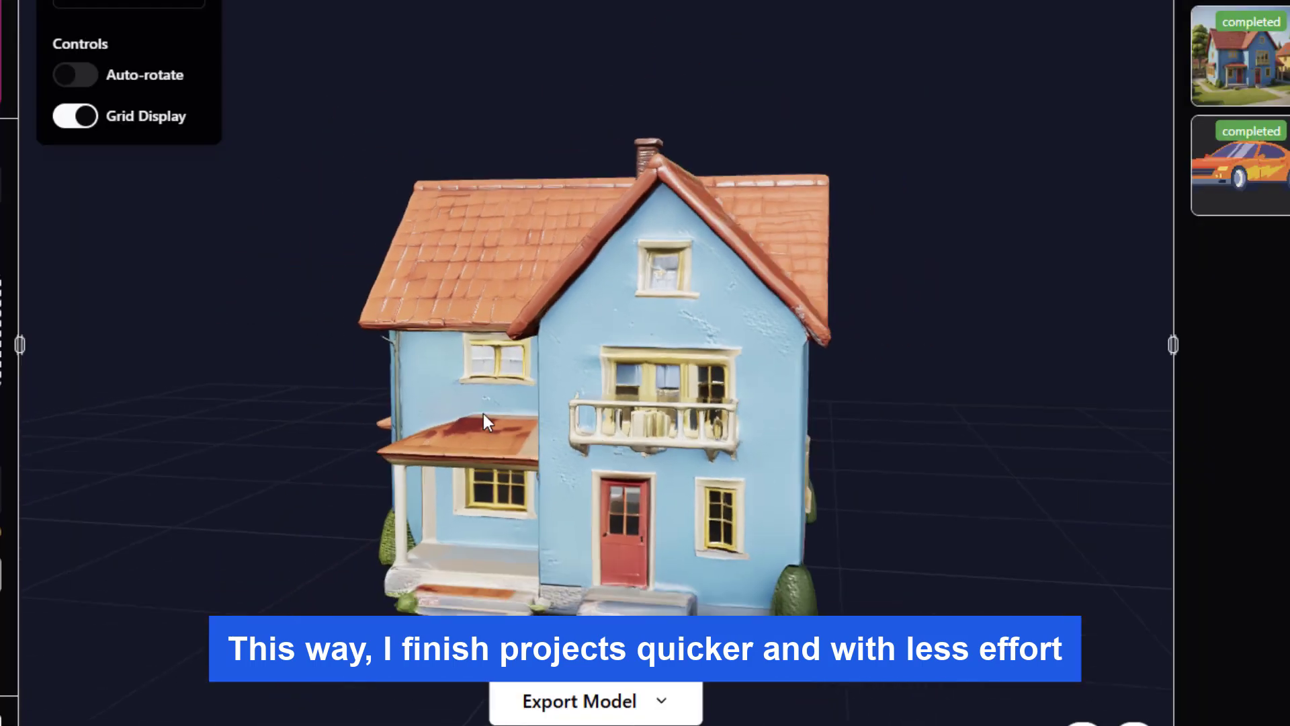
pyautogui.moveTo(482, 413); pyautogui.dragTo(594, 418)
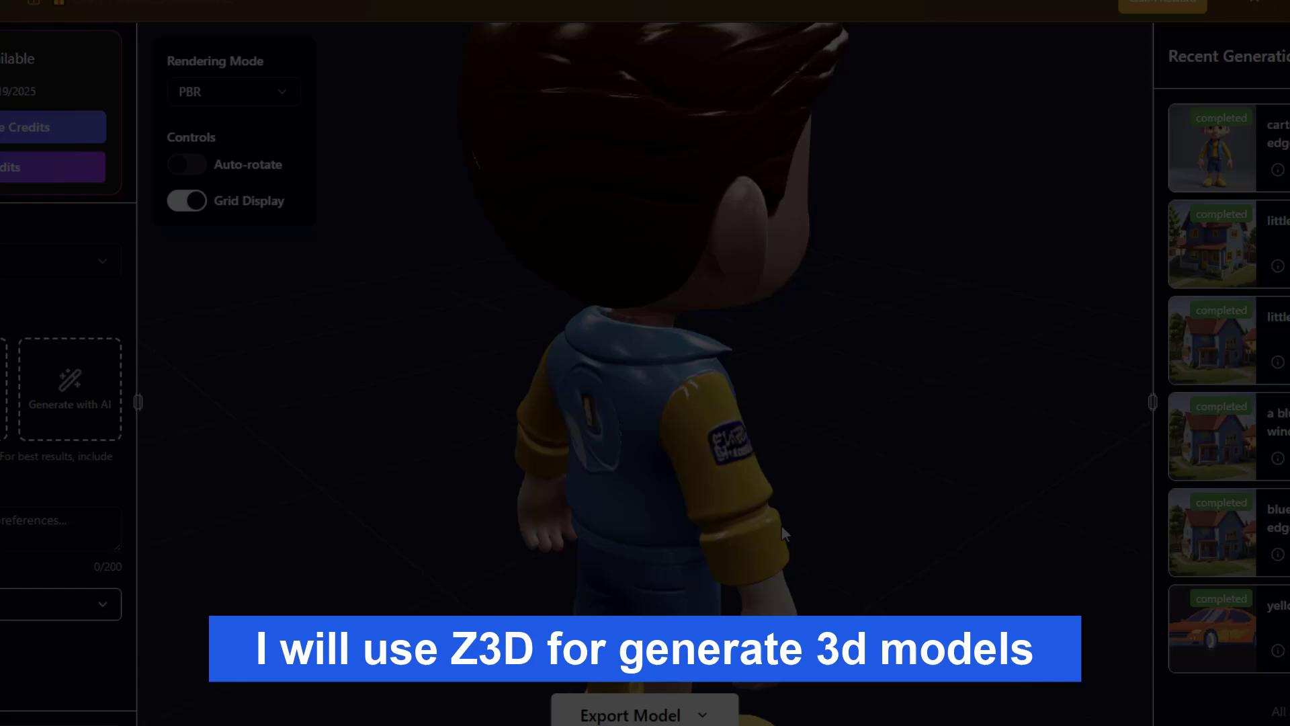
pyautogui.moveTo(871, 180); pyautogui.dragTo(599, 336)
# - Open Z3D's Studio and upload the car picture as the reference image
pyautogui.moveTo(599, 336); pyautogui.dragTo(606, 205)
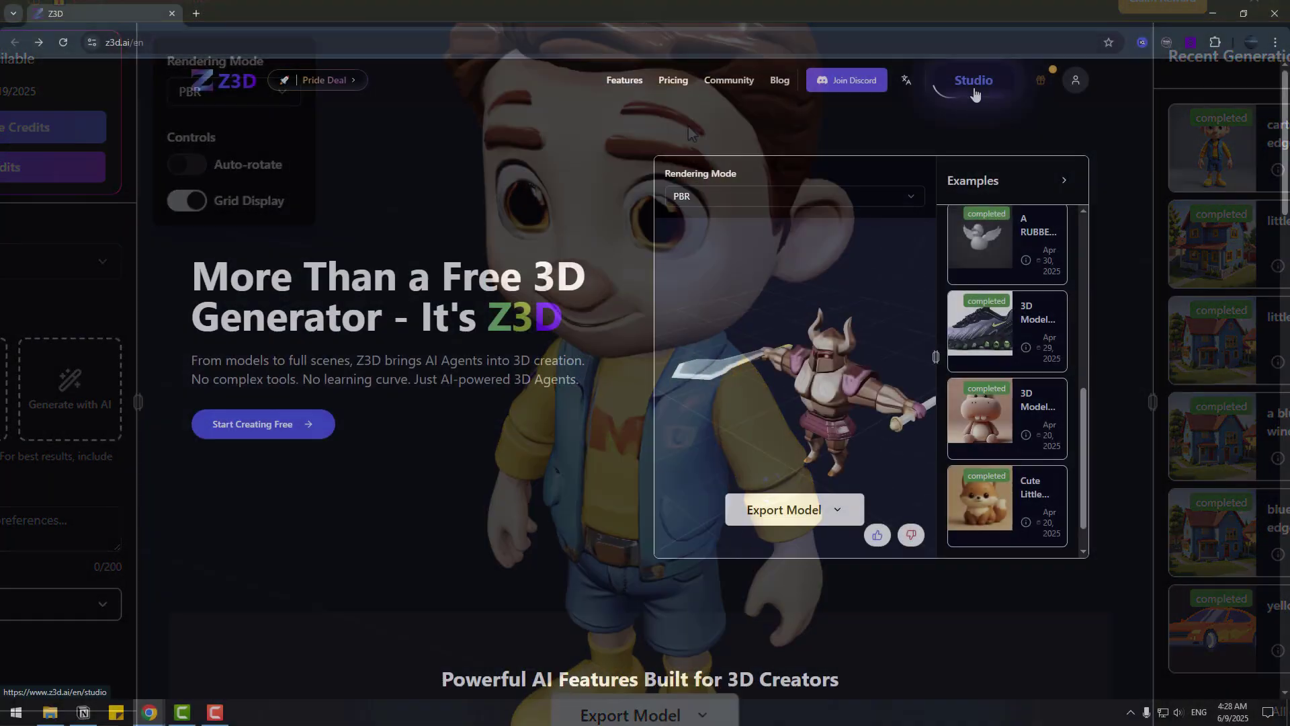
pyautogui.click(975, 92)
pyautogui.click(59, 365)
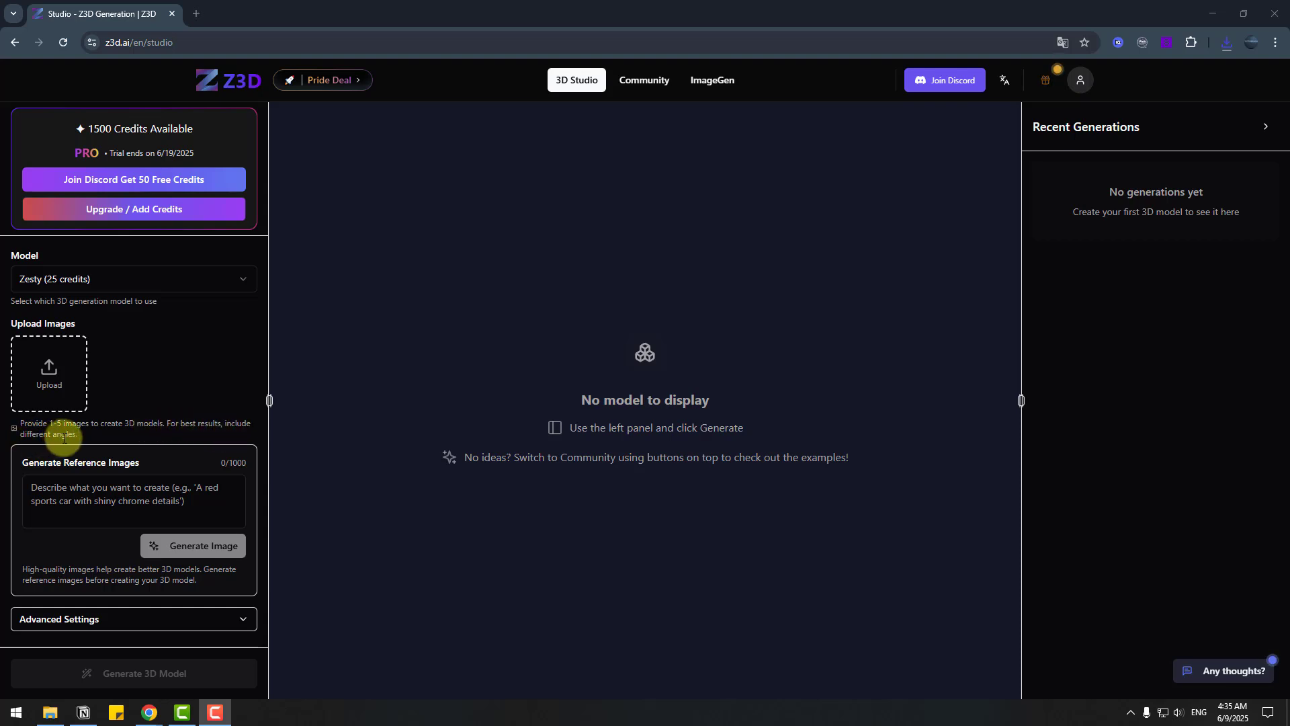
pyautogui.click(53, 380)
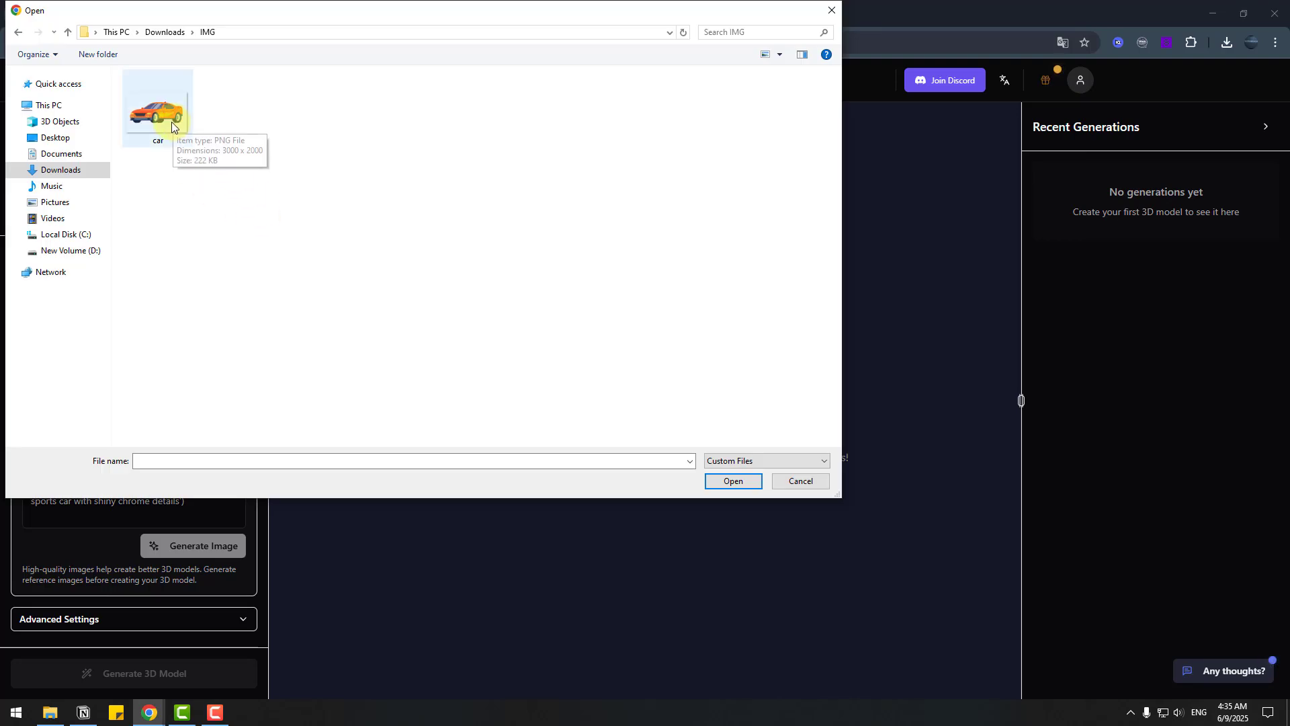
pyautogui.click(172, 125)
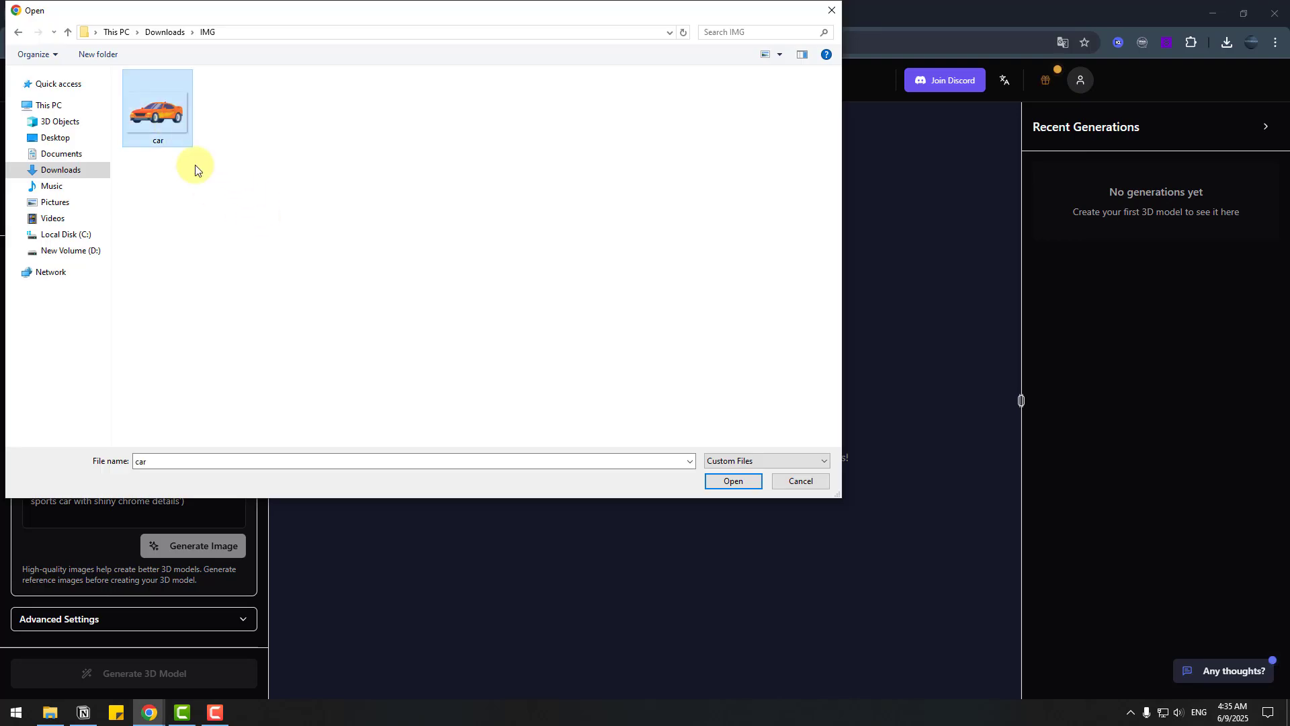
pyautogui.click(729, 481)
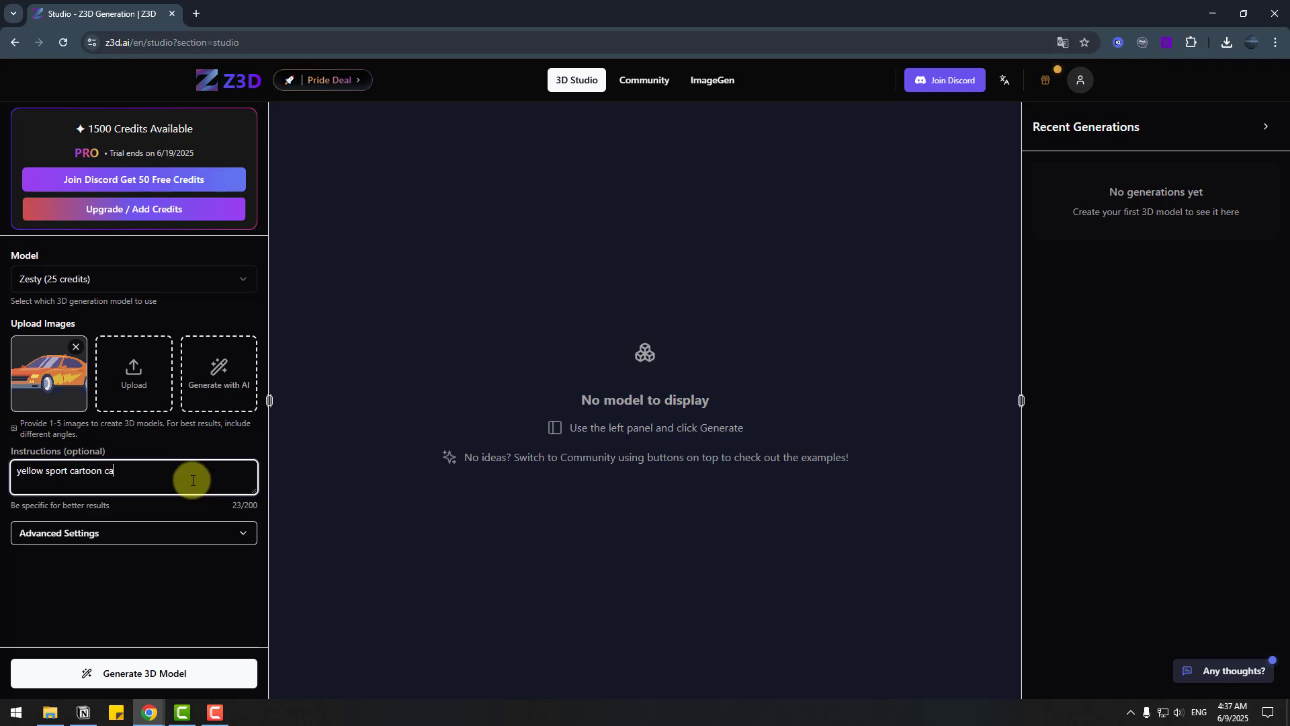
# - Finish the instruction 'yellow sport cartoon car' and generate the 3D car model
pyautogui.write('r')
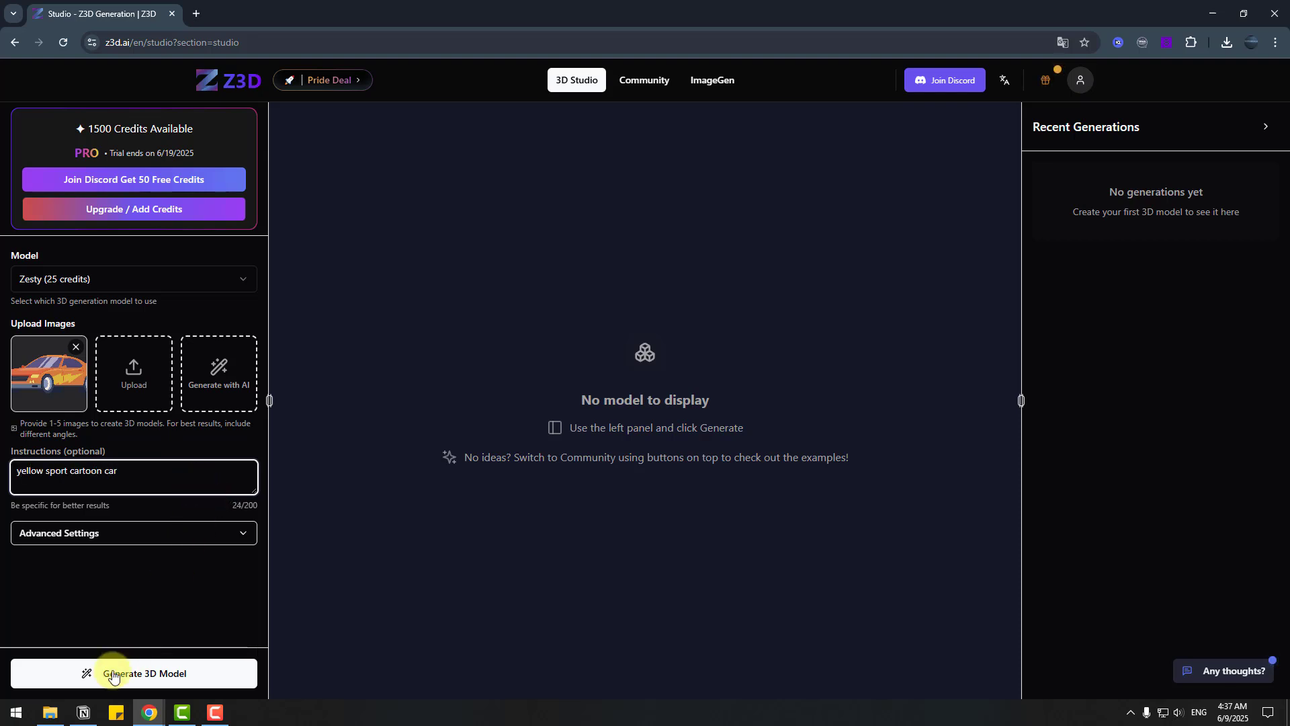
pyautogui.click(173, 679)
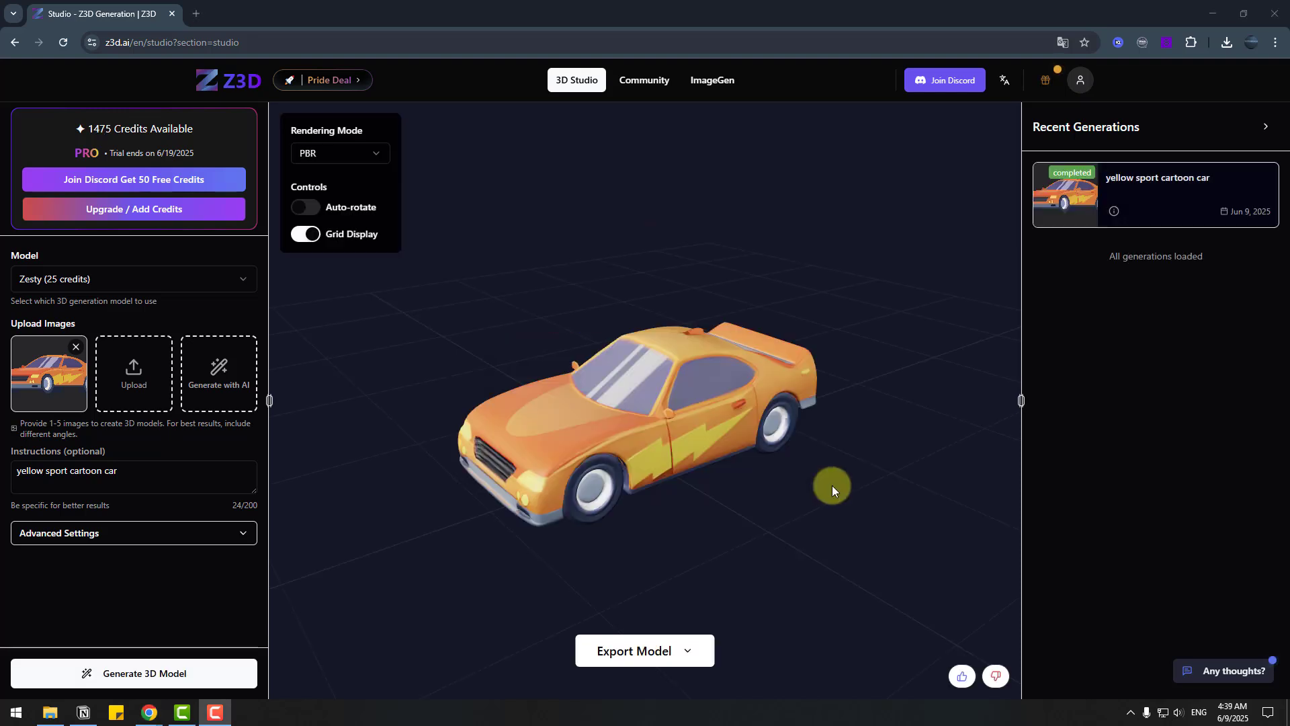
pyautogui.moveTo(587, 461); pyautogui.dragTo(912, 445)
pyautogui.scroll(5, 662, 470)
pyautogui.moveTo(666, 470); pyautogui.dragTo(395, 255)
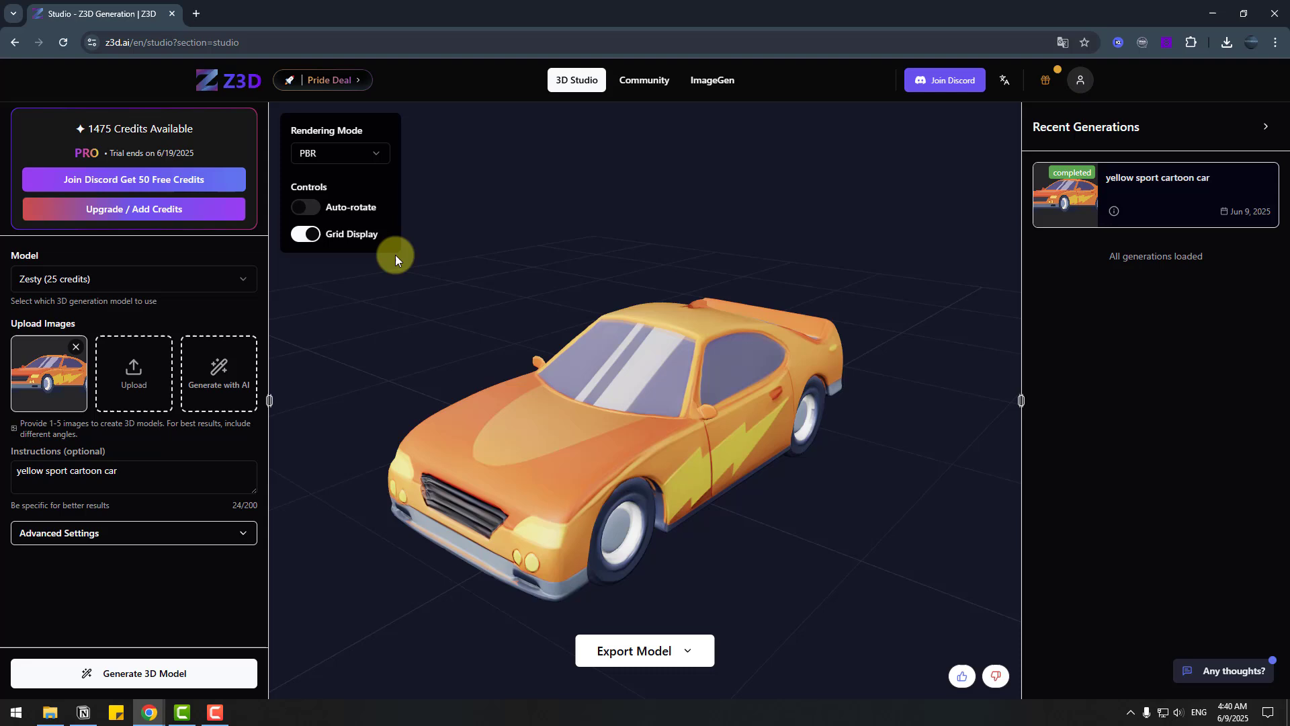
pyautogui.click(308, 213)
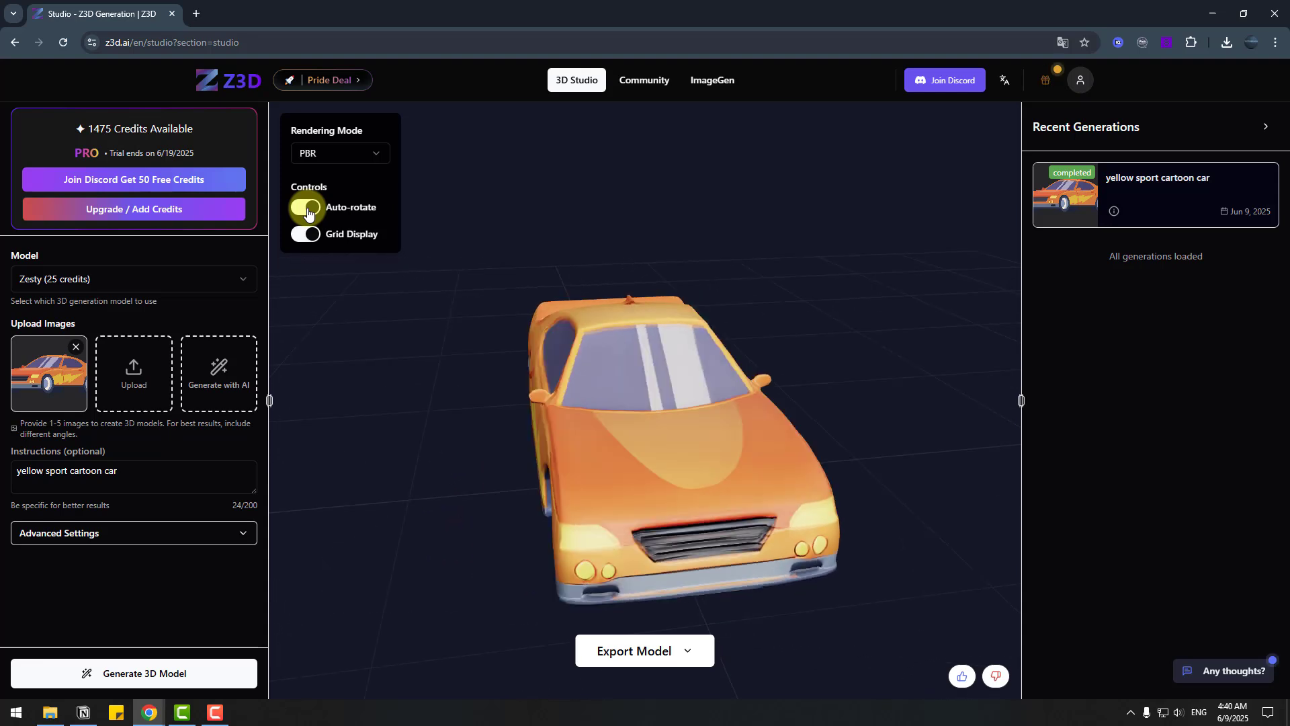
pyautogui.click(306, 208)
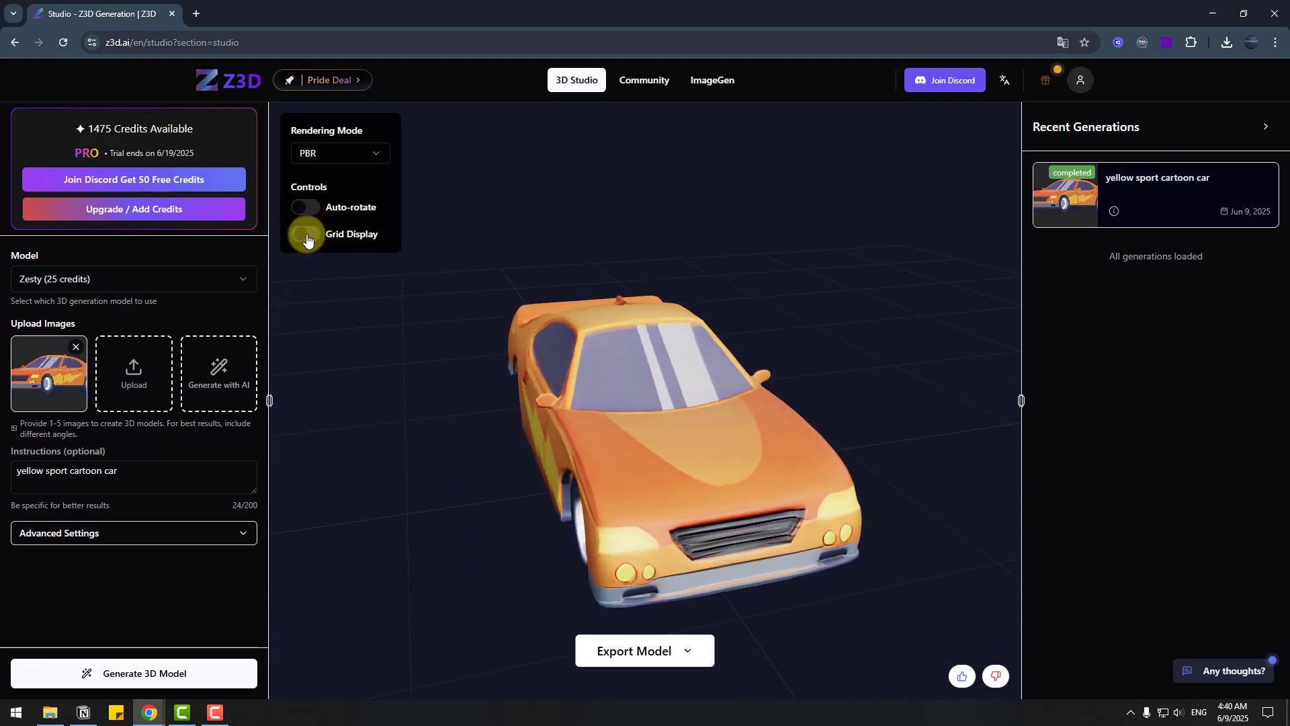
pyautogui.click(345, 155)
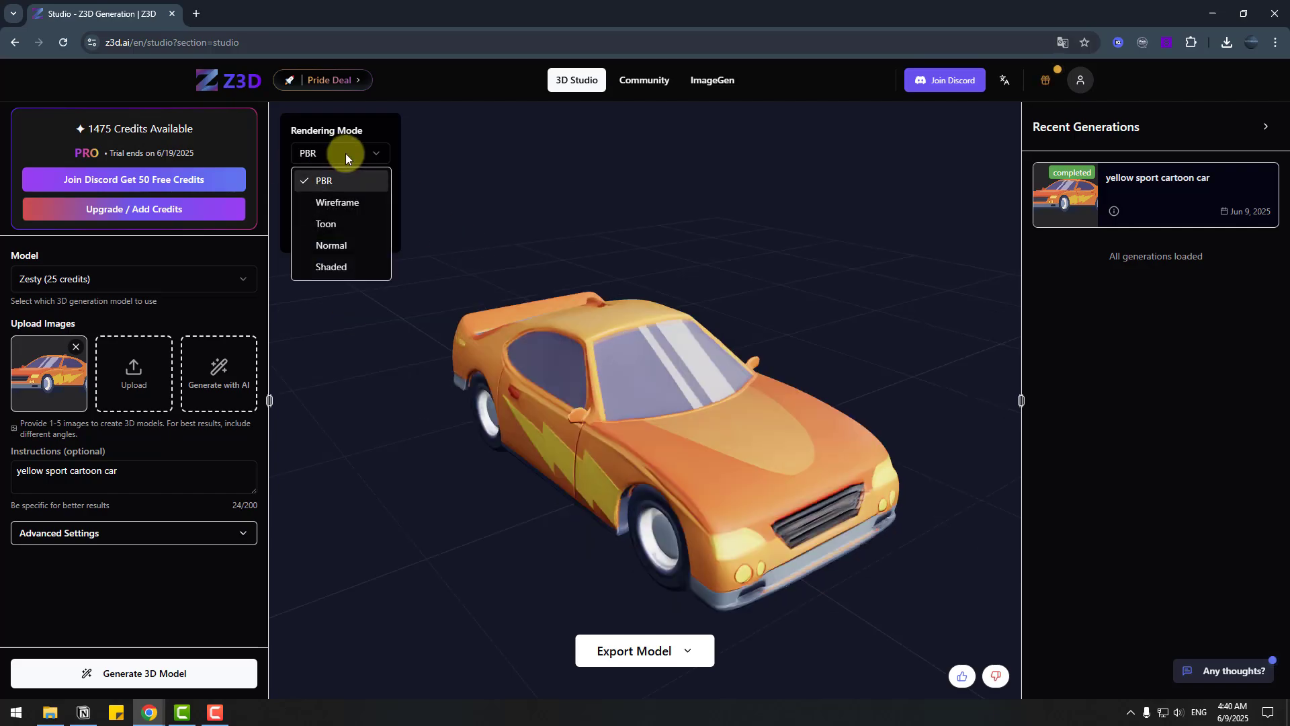
pyautogui.click(337, 202)
pyautogui.moveTo(659, 400)
pyautogui.mouseDown()
pyautogui.moveTo(755, 418)
pyautogui.moveTo(650, 405)
pyautogui.mouseUp()
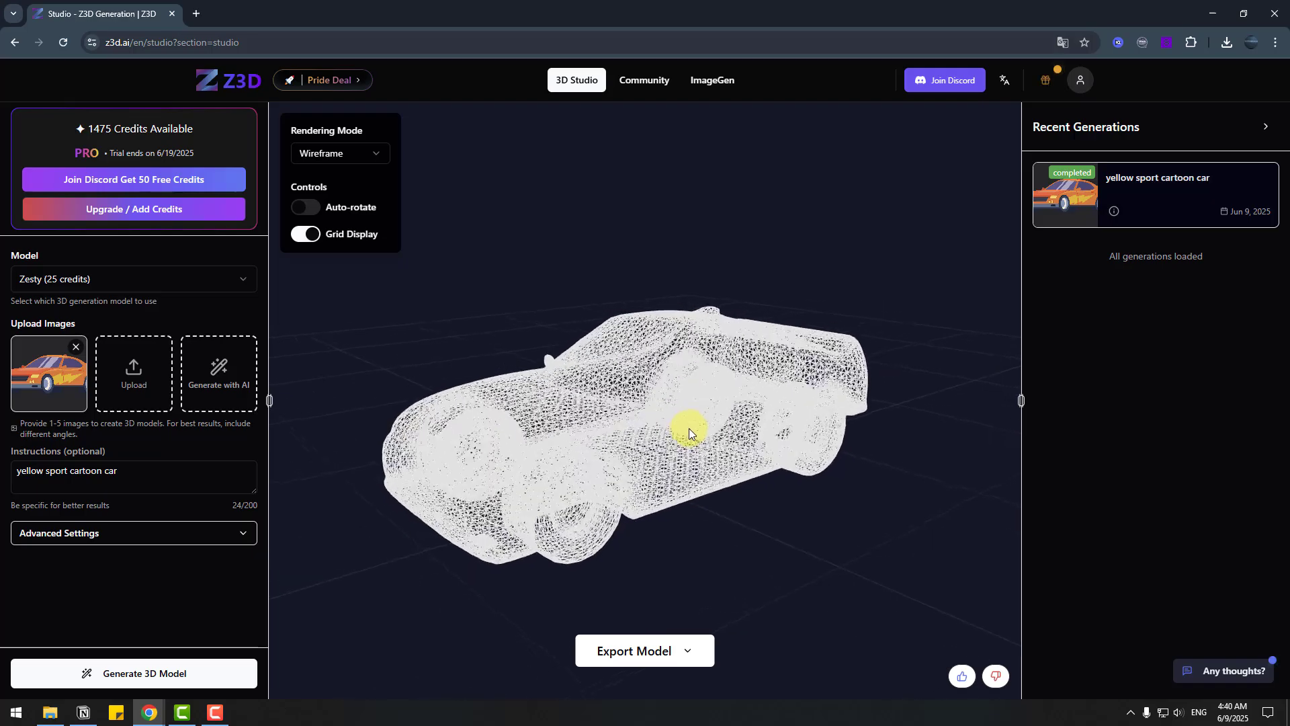
pyautogui.scroll(3, 690, 433)
pyautogui.click(364, 154)
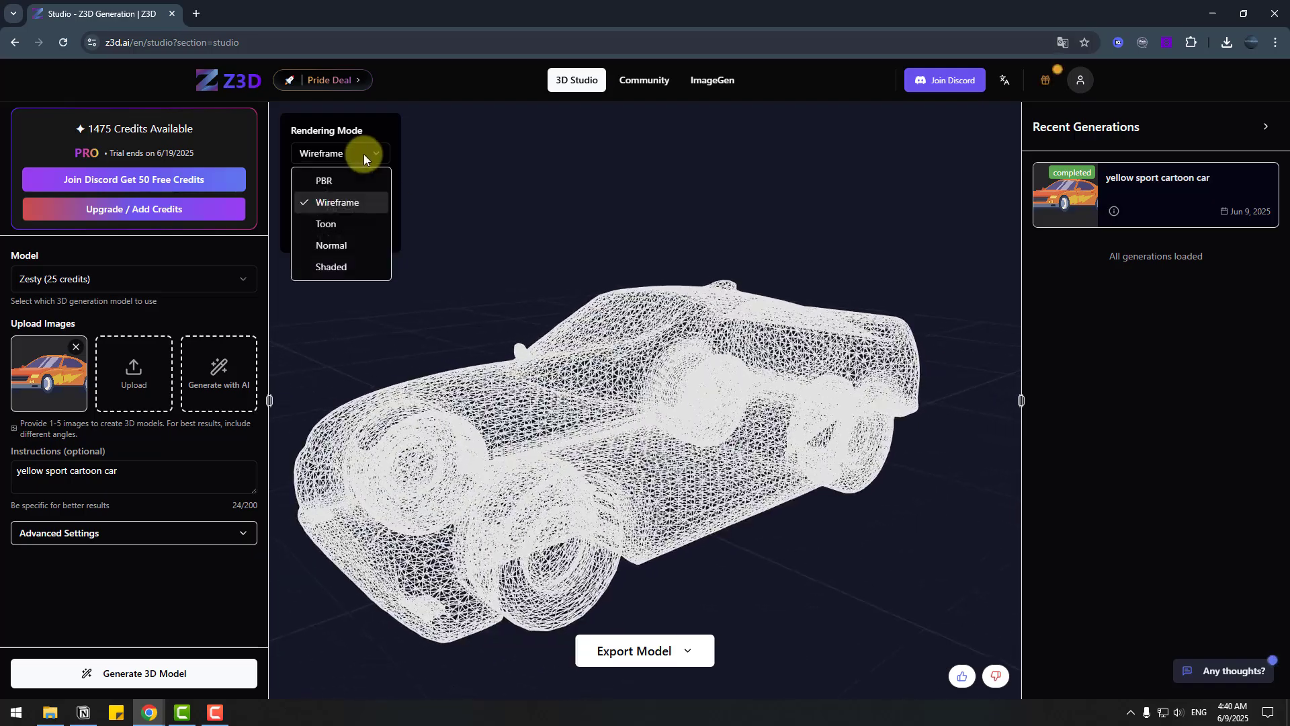
pyautogui.click(330, 224)
pyautogui.moveTo(531, 462); pyautogui.dragTo(574, 456)
pyautogui.click(342, 155)
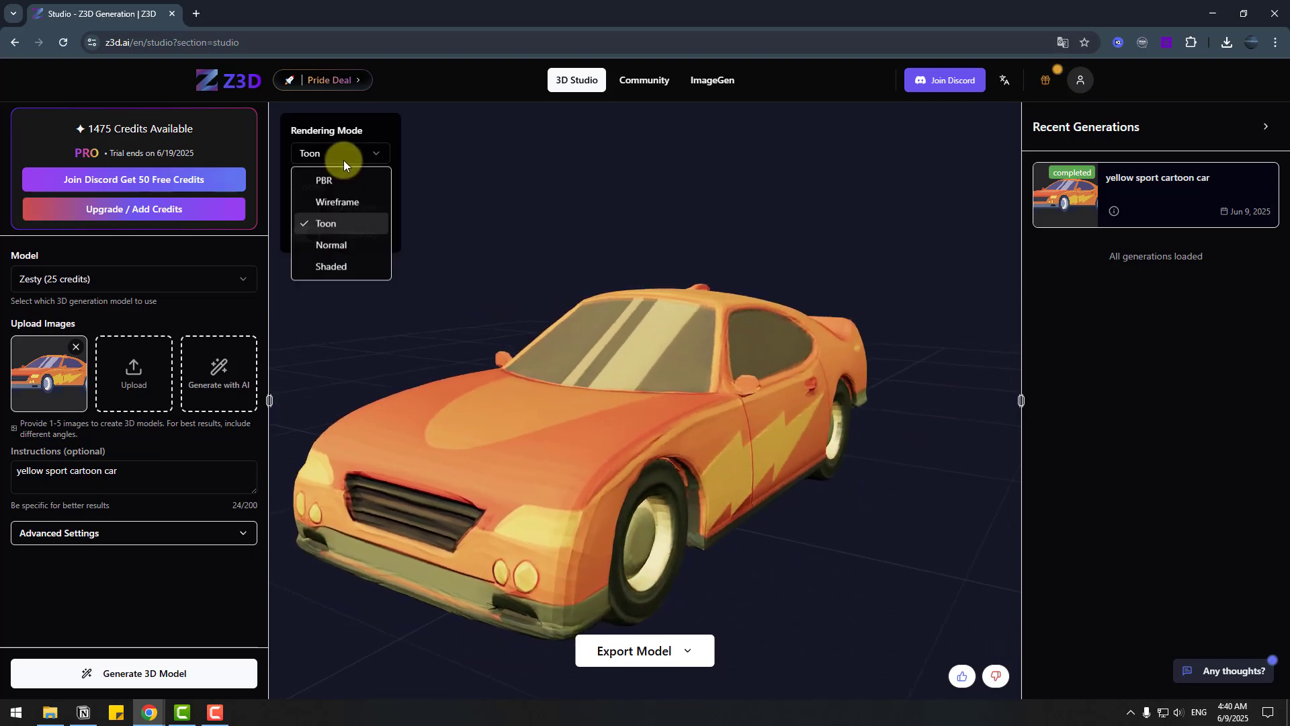
pyautogui.click(329, 246)
pyautogui.moveTo(441, 424); pyautogui.dragTo(402, 243)
pyautogui.click(360, 154)
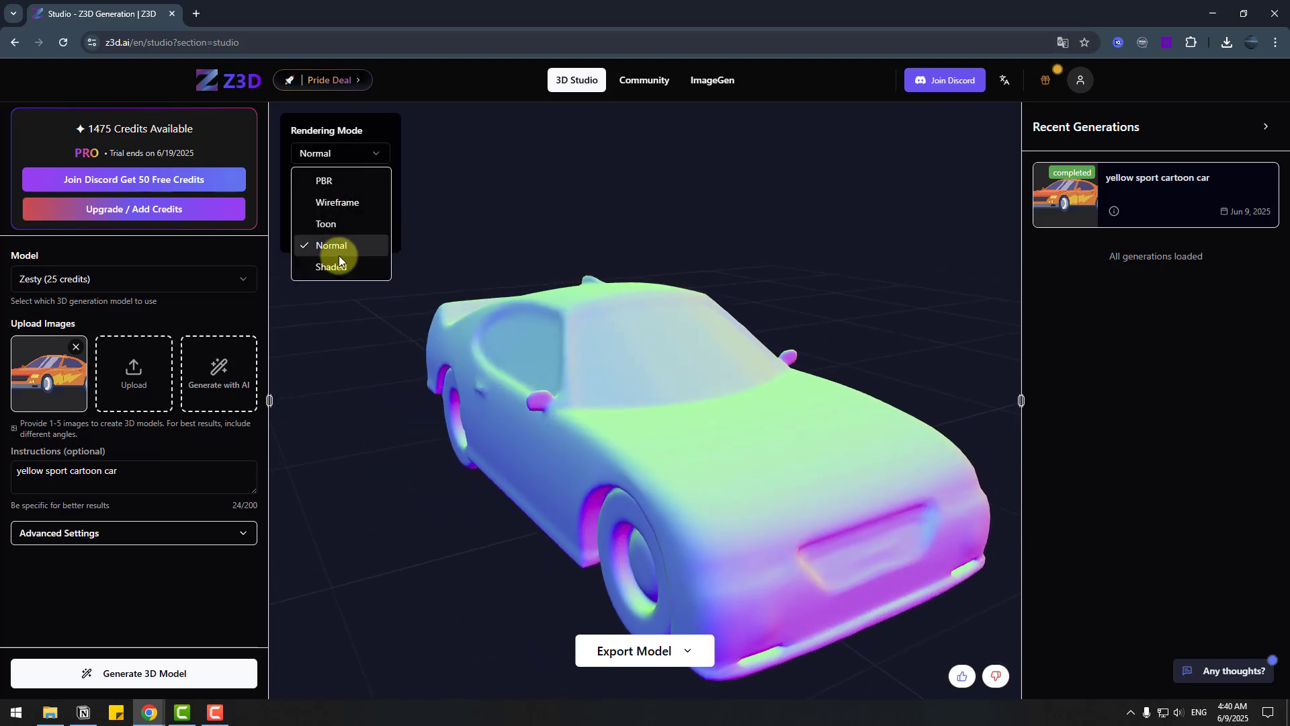
pyautogui.click(339, 268)
pyautogui.moveTo(708, 432)
pyautogui.mouseDown()
pyautogui.moveTo(675, 401)
pyautogui.moveTo(668, 424)
pyautogui.moveTo(714, 420)
pyautogui.mouseUp()
pyautogui.click(354, 153)
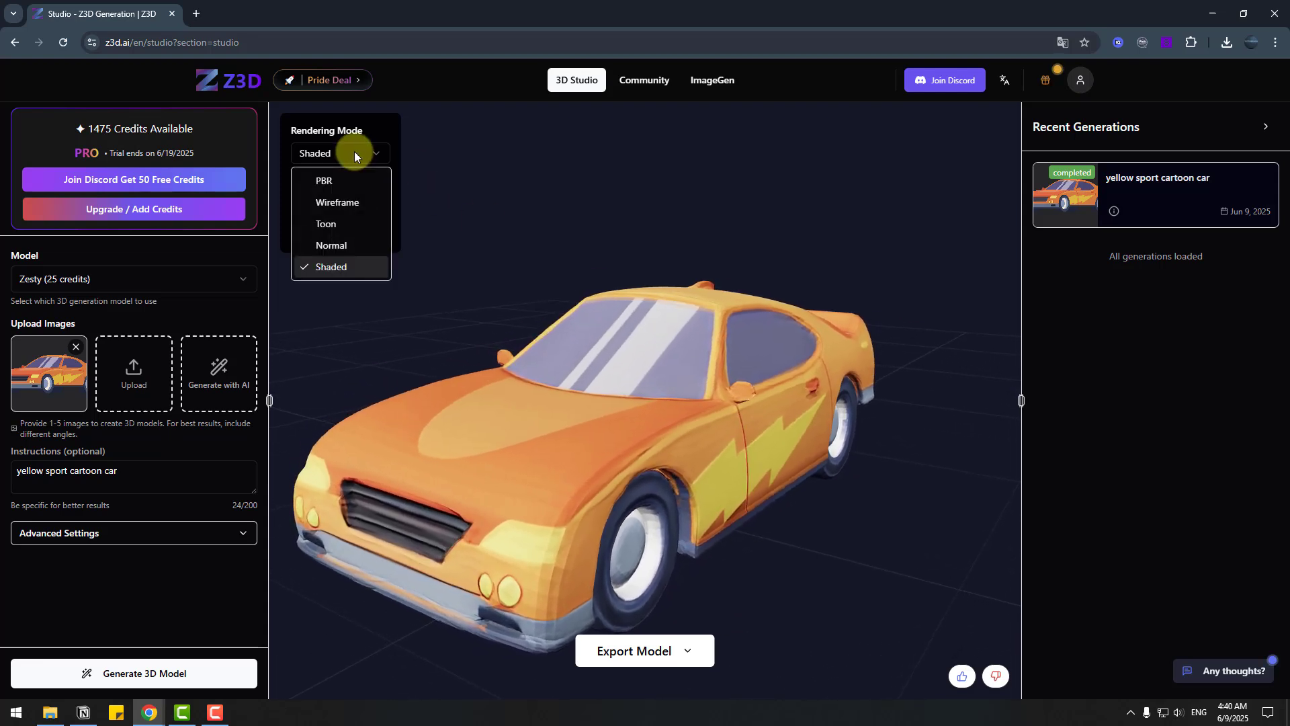
pyautogui.click(325, 180)
pyautogui.moveTo(433, 344); pyautogui.dragTo(735, 587)
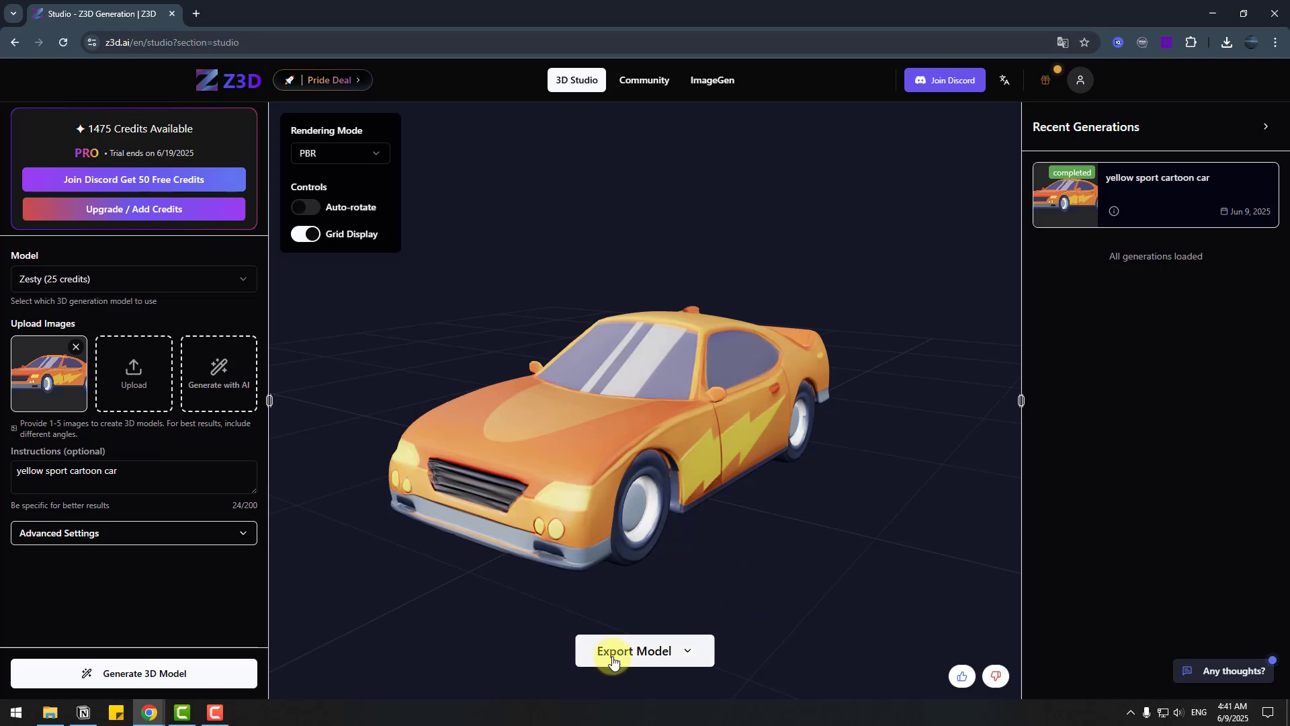
# - Export the car model as Glb and dismiss the download notice and feedback dialog
pyautogui.click(689, 653)
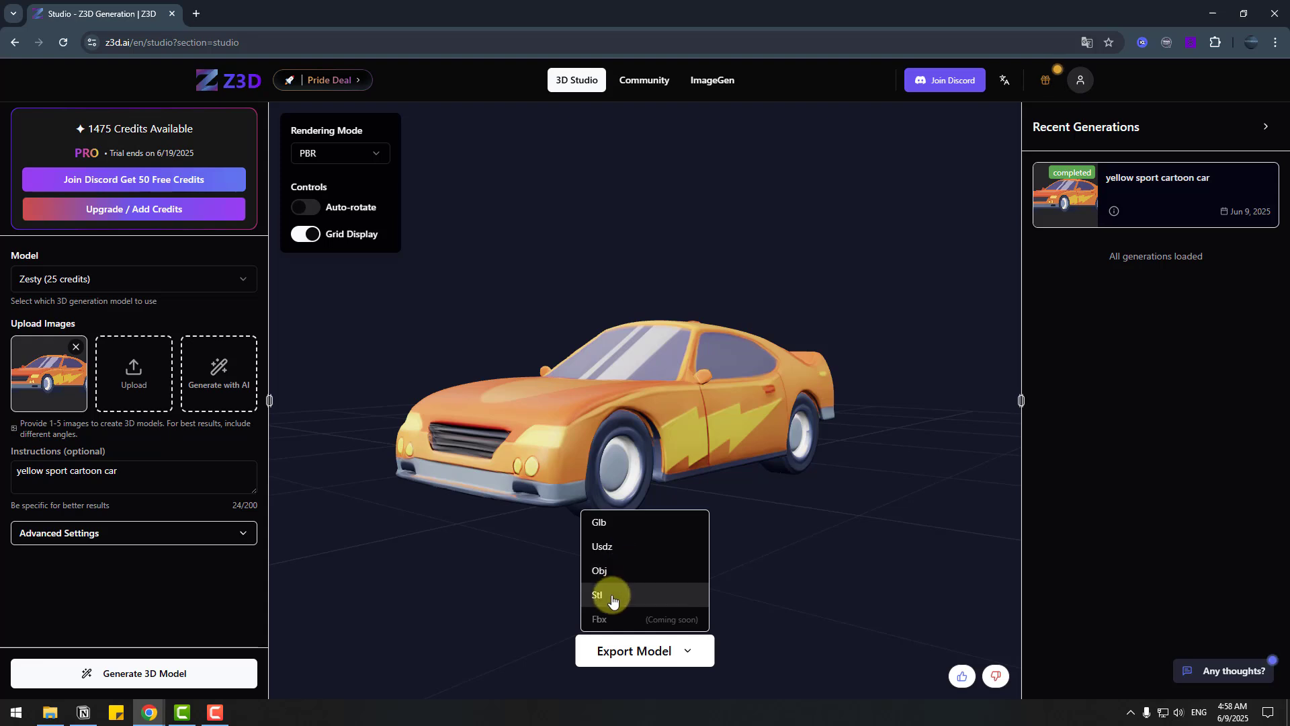
pyautogui.moveTo(602, 615)
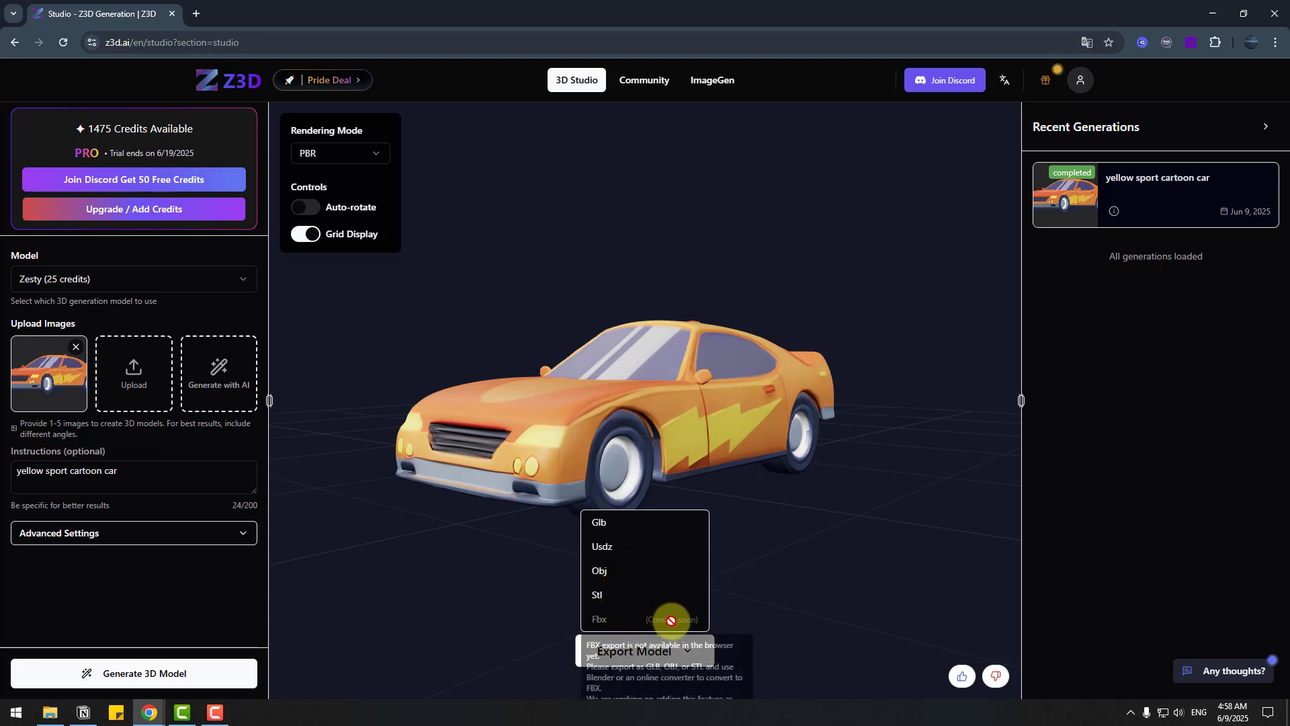
pyautogui.click(614, 531)
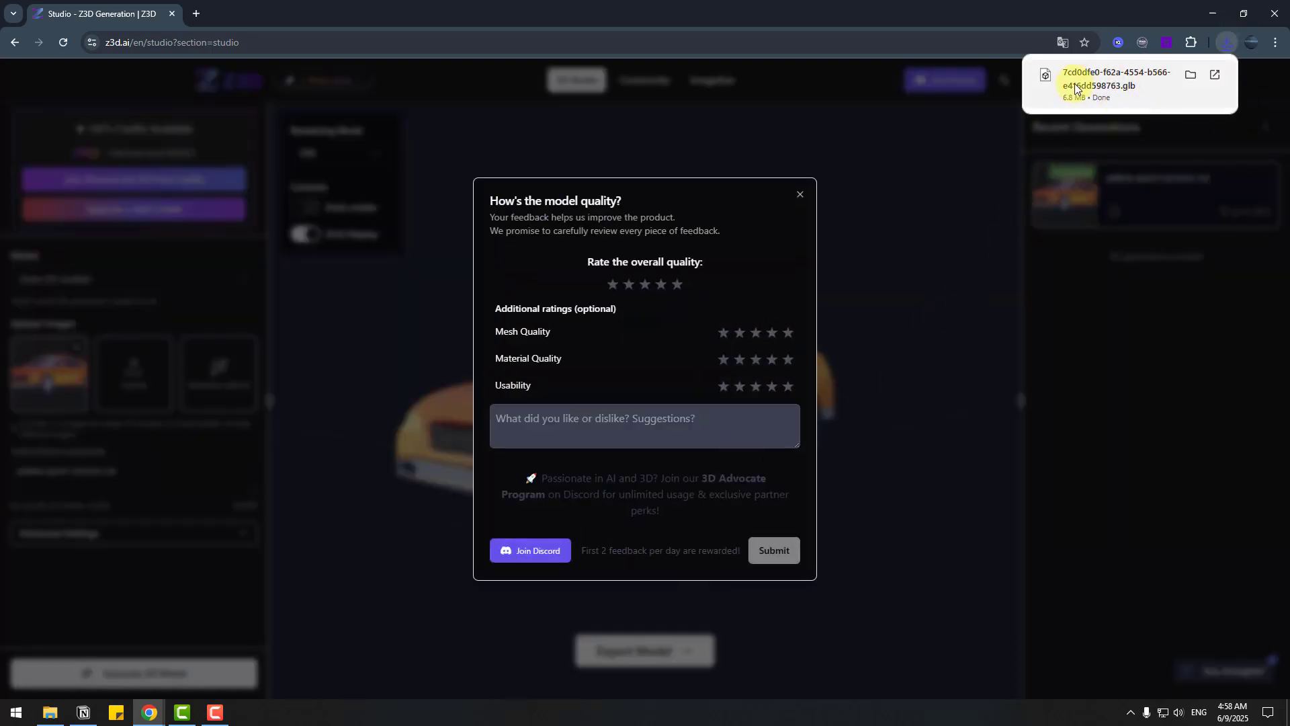
pyautogui.click(916, 384)
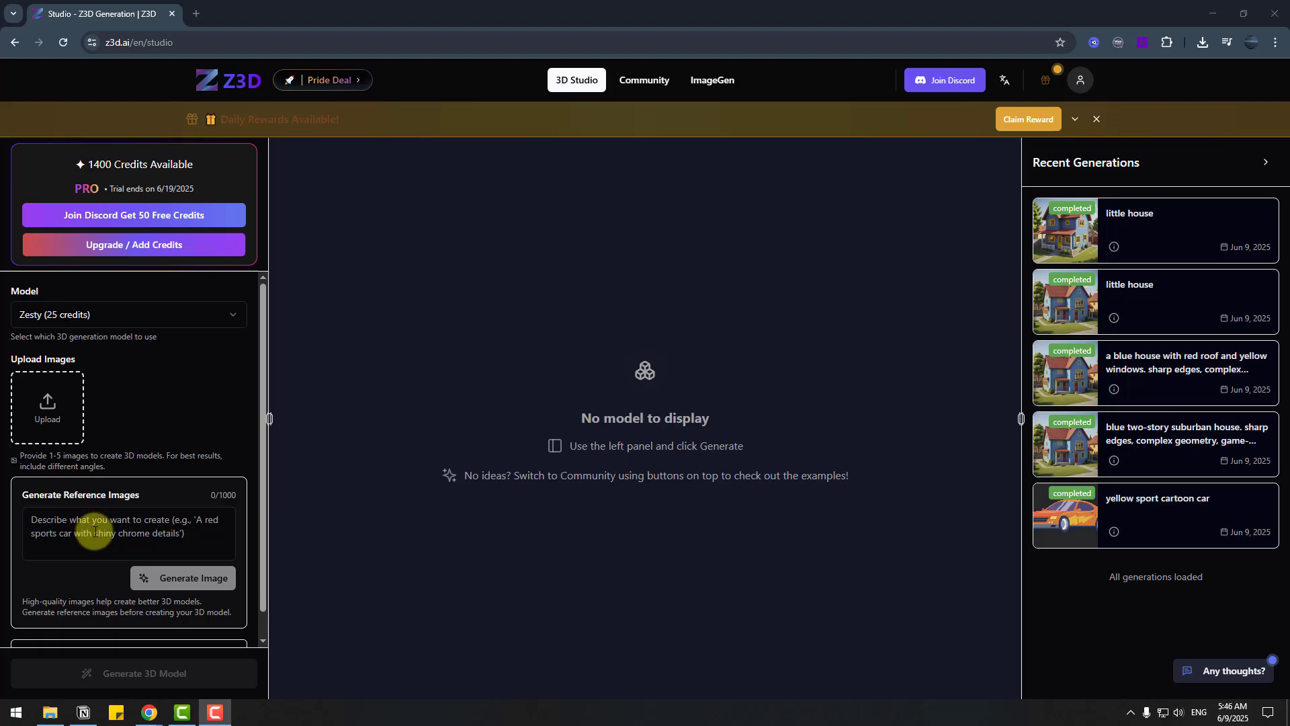
# - Generate a colorful 3D cartoon-character reference image, regenerating it twice for a better boy
pyautogui.click(96, 531)
pyautogui.write('a 3d cartoon-style character, colorful and playful design,')
pyautogui.write(' rounded shapes, ')
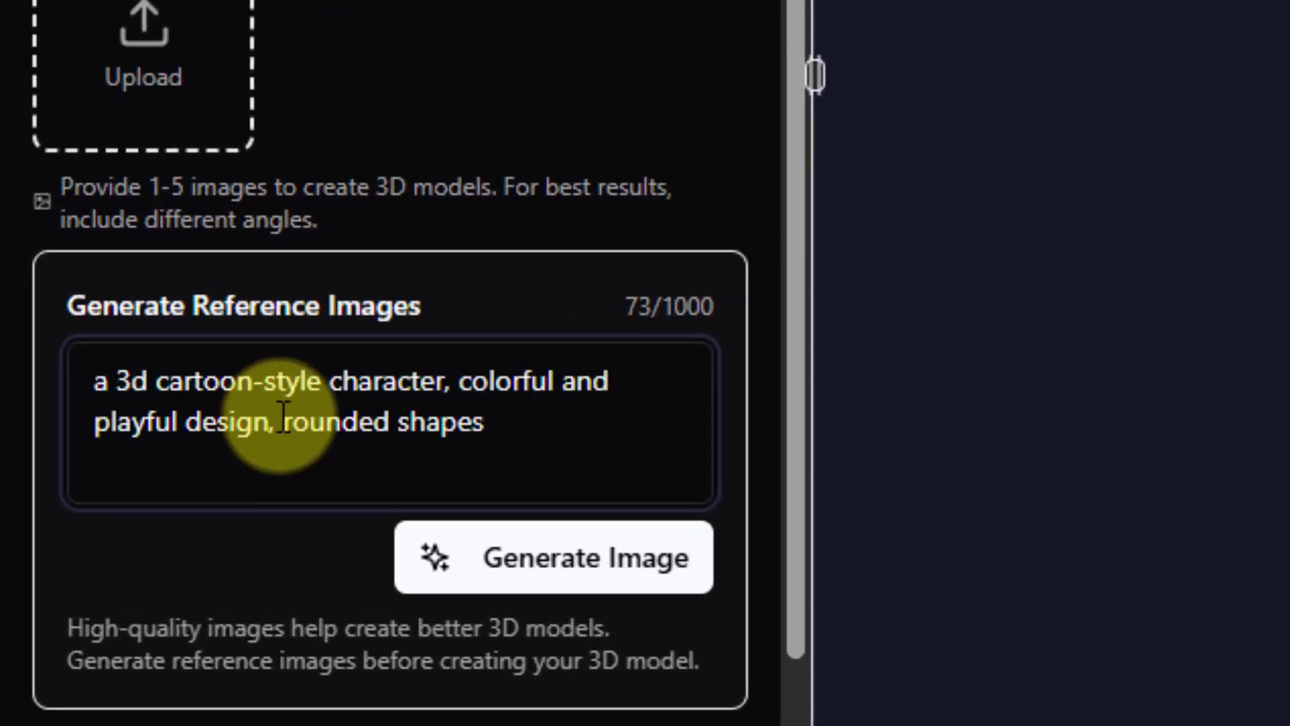
pyautogui.write('minimalistic and toy-like style, no background')
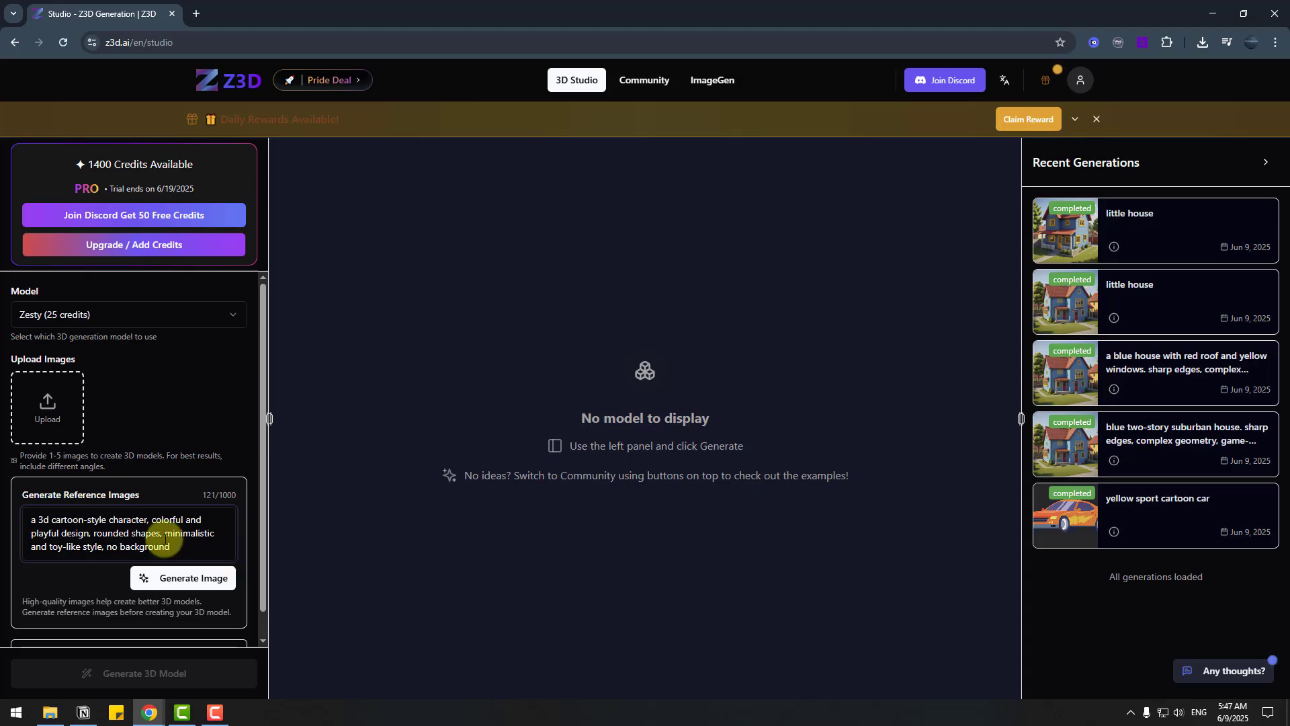
pyautogui.click(170, 582)
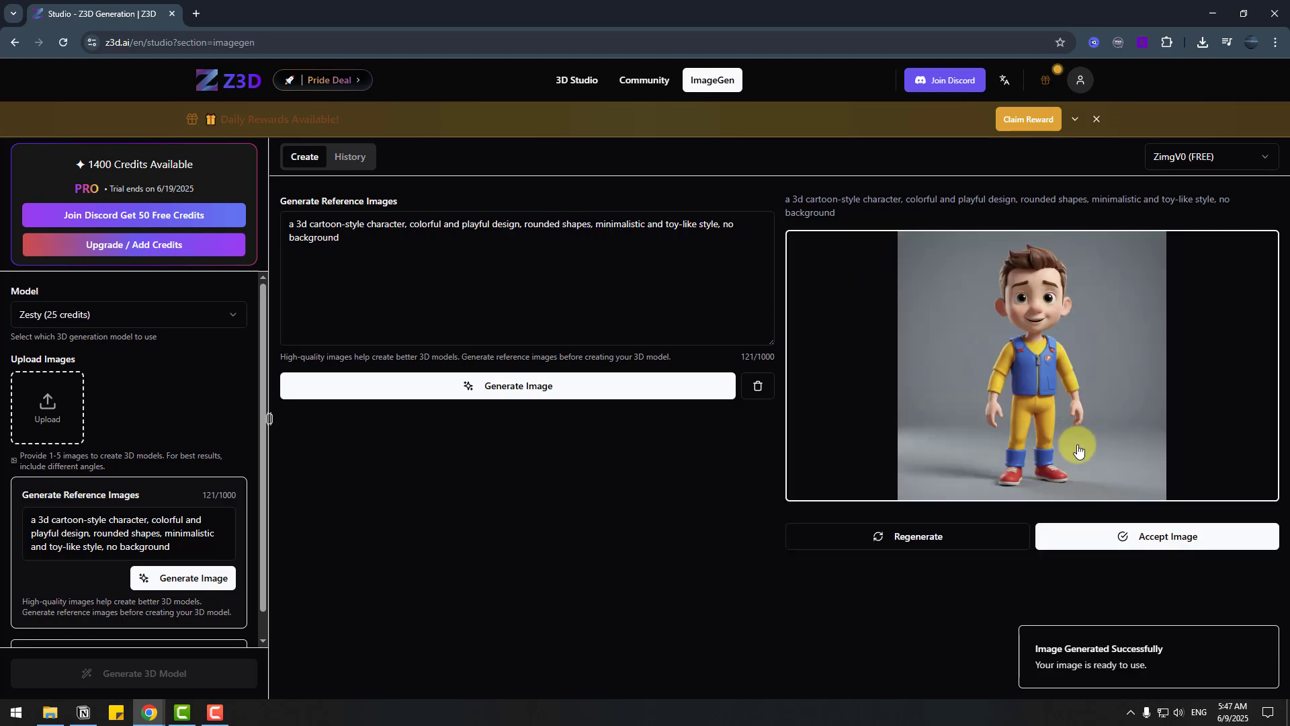
pyautogui.click(892, 547)
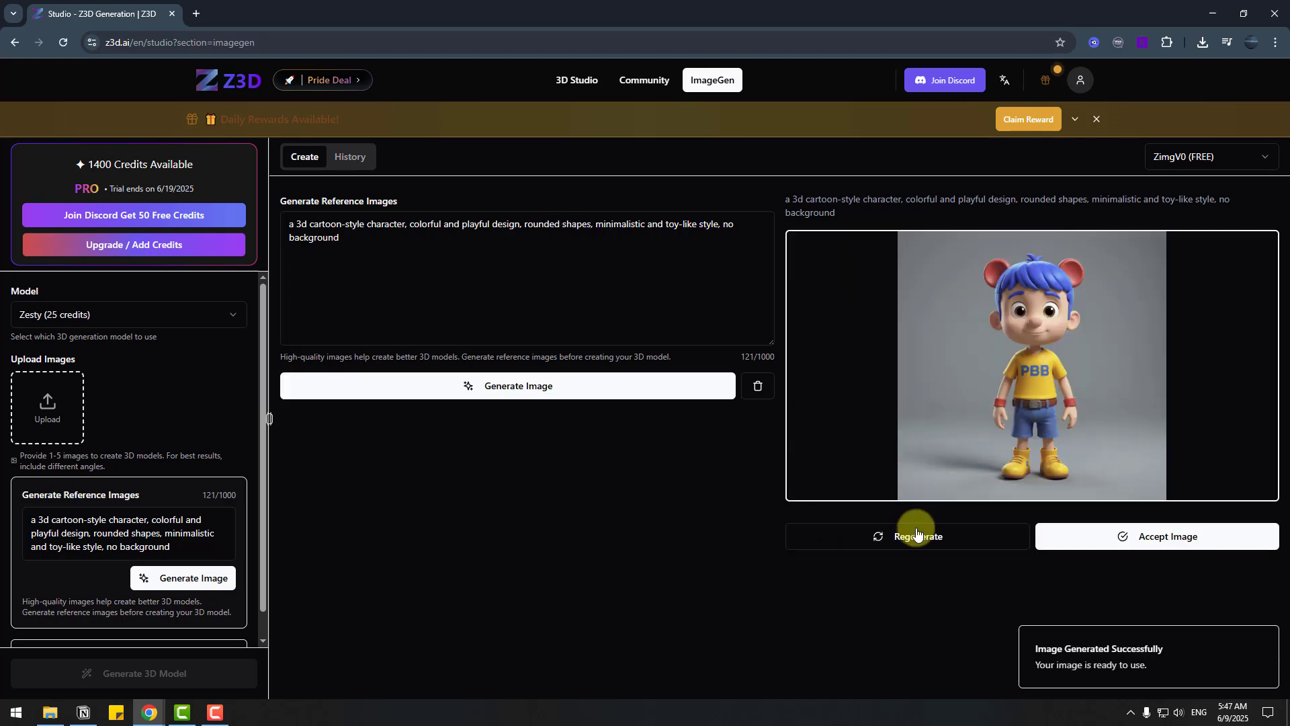
pyautogui.click(897, 540)
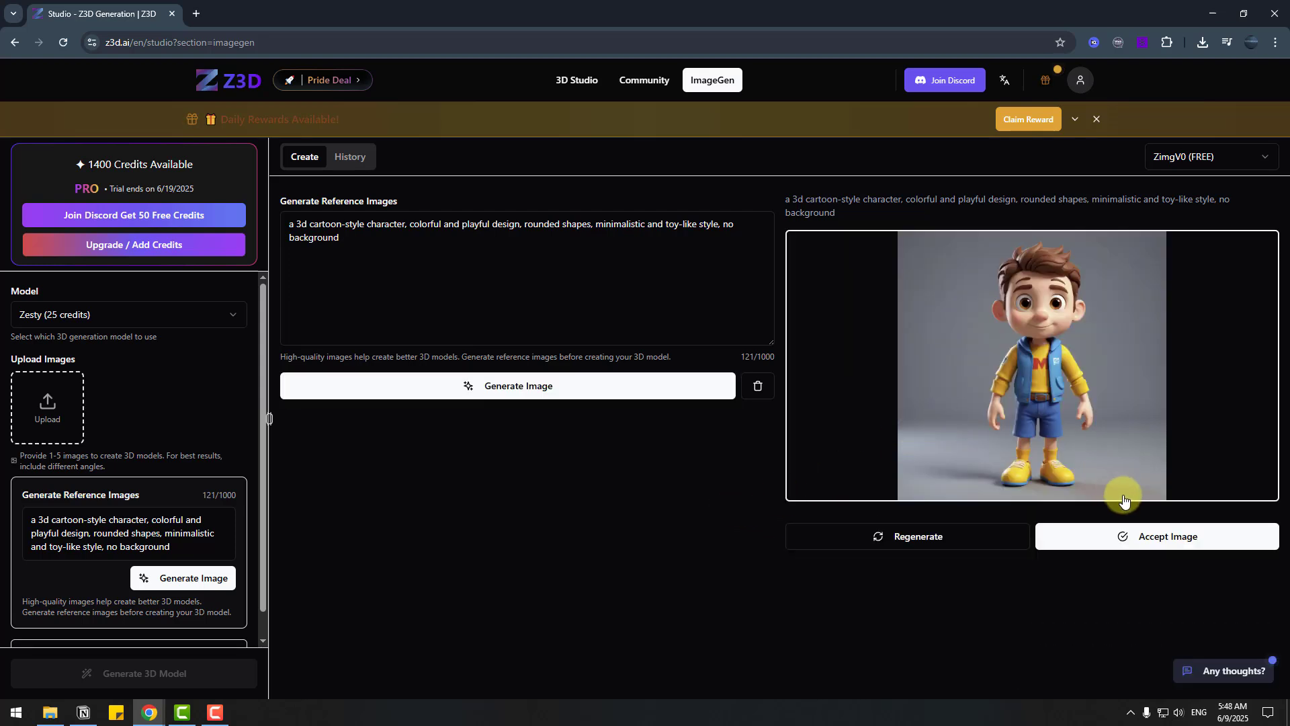
# - Accept the cartoon boy image, continue to 3D generation and build the model
pyautogui.click(1144, 537)
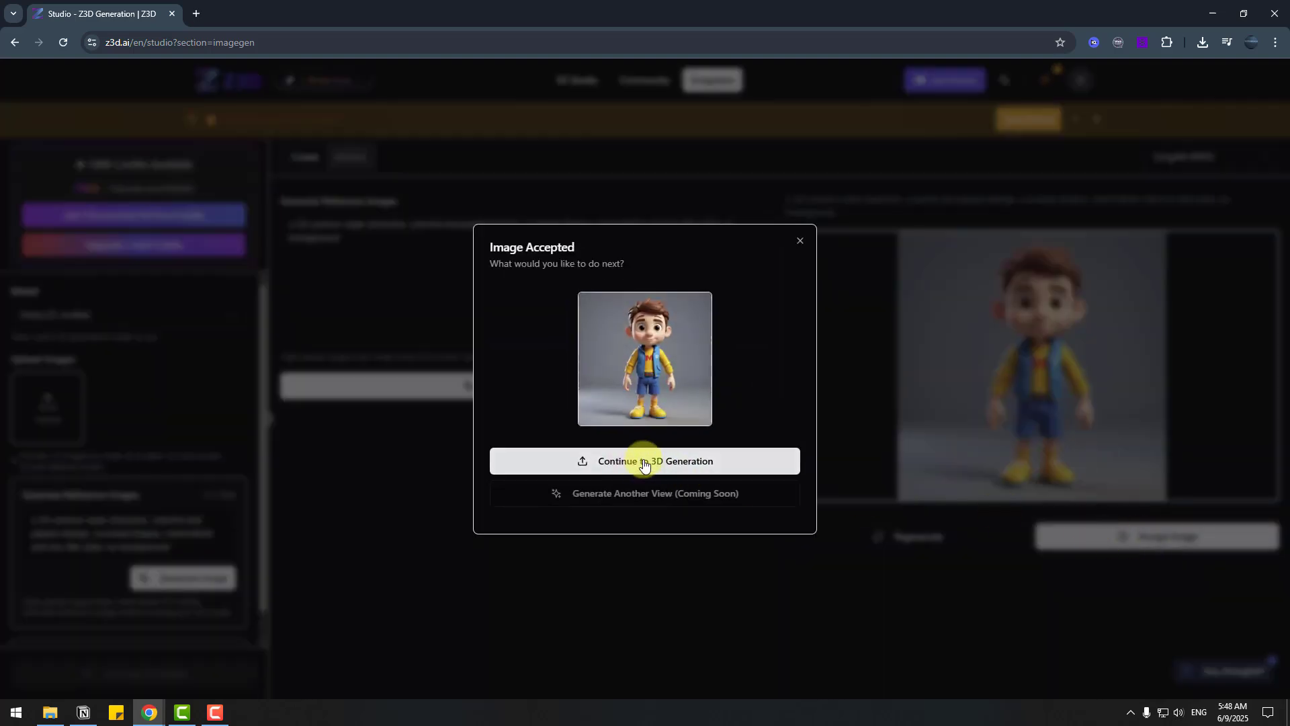
pyautogui.click(713, 462)
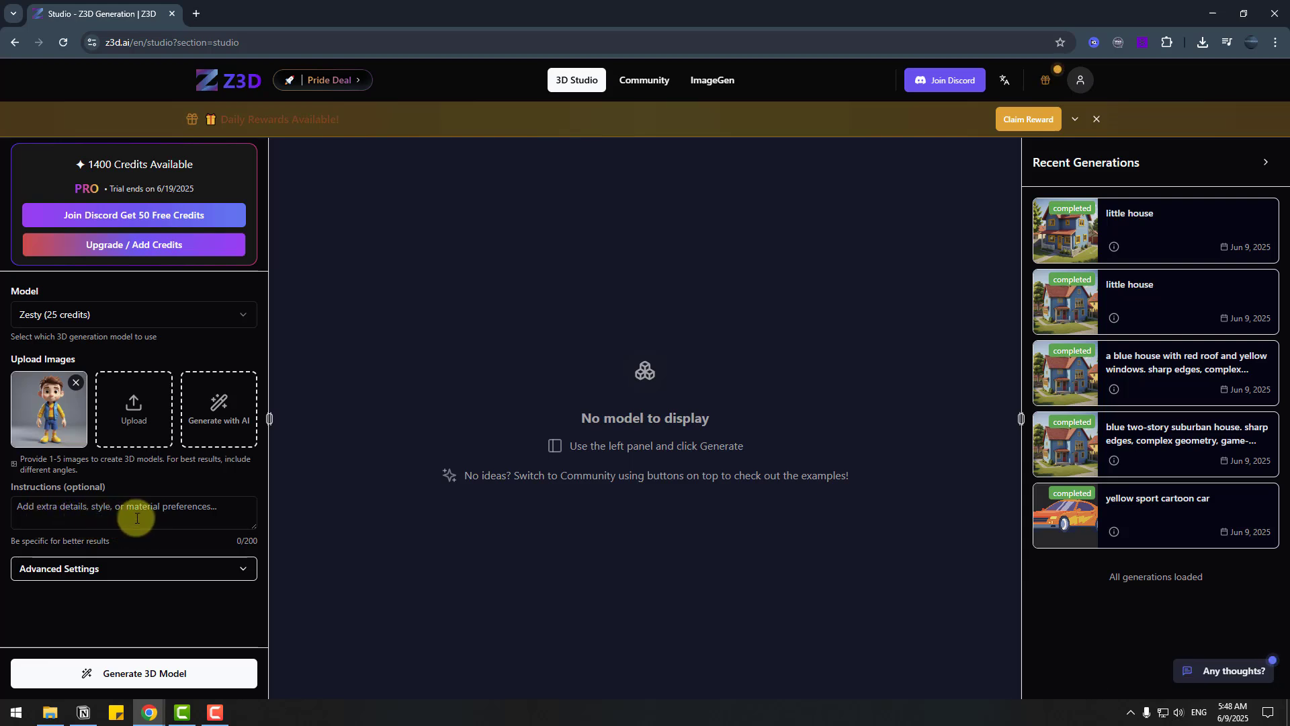
pyautogui.click(150, 675)
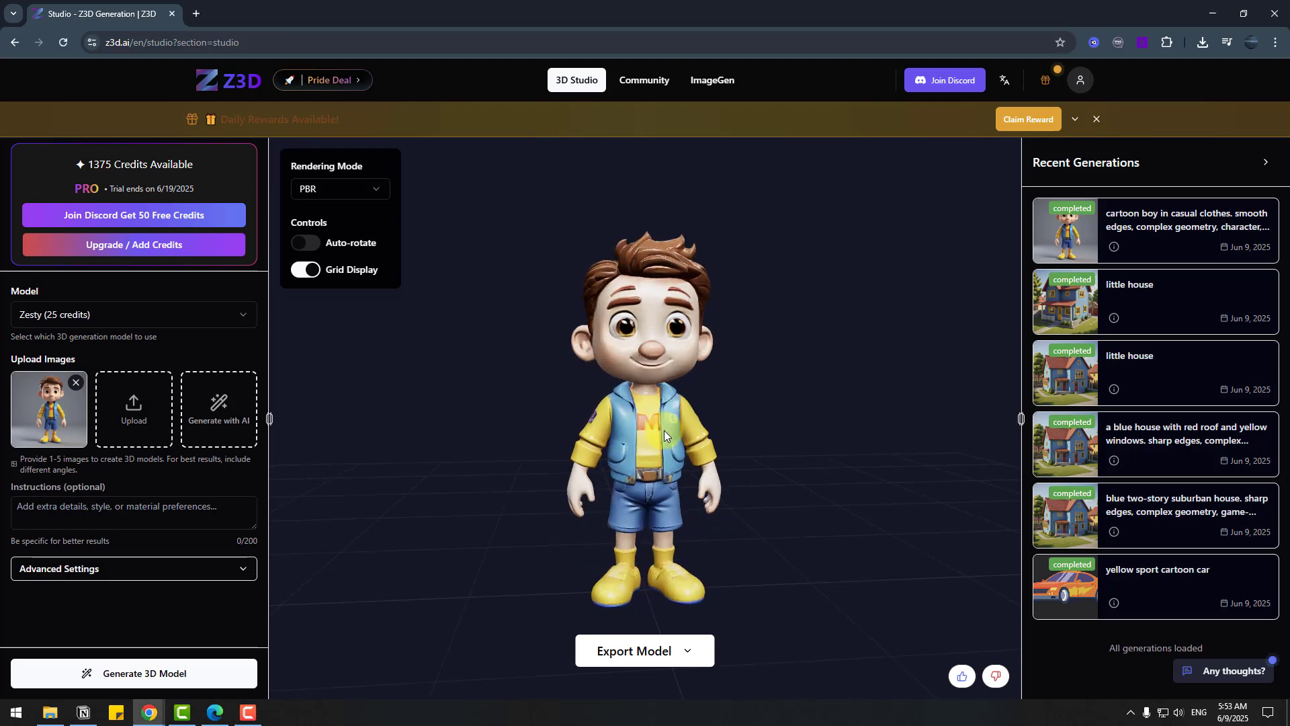
pyautogui.moveTo(664, 434); pyautogui.dragTo(609, 445)
pyautogui.scroll(5, 608, 442)
# - Preview the boy model in Wireframe, Toon and Normal modes, then return to PBR
pyautogui.scroll(-2, 658, 464)
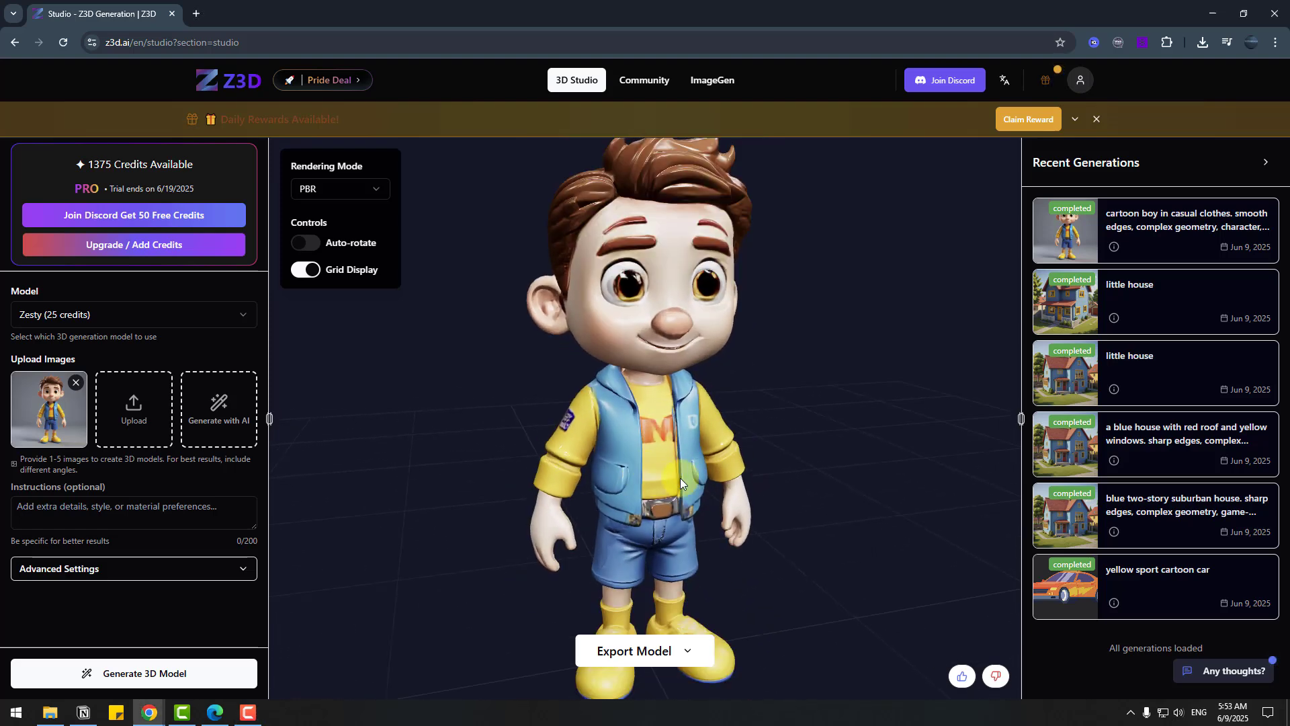
pyautogui.moveTo(624, 381); pyautogui.dragTo(706, 292)
pyautogui.scroll(-3, 706, 292)
pyautogui.click(360, 191)
pyautogui.click(340, 243)
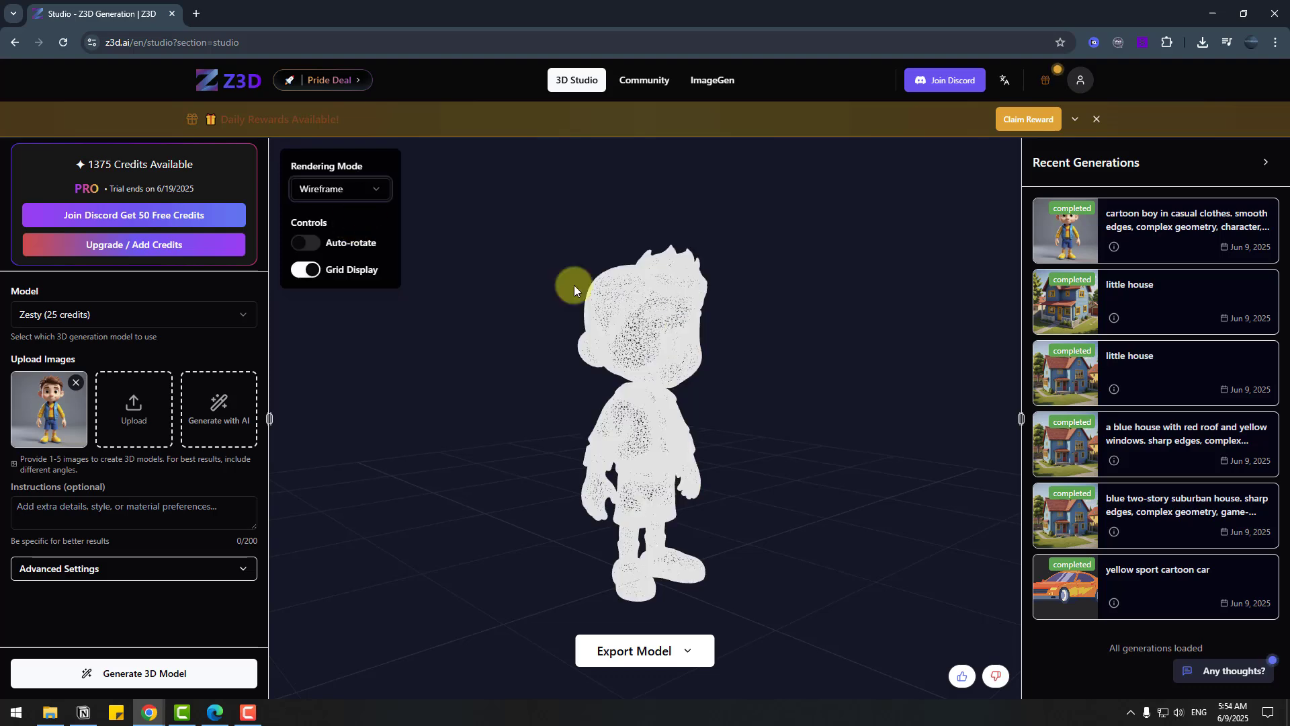
pyautogui.click(309, 188)
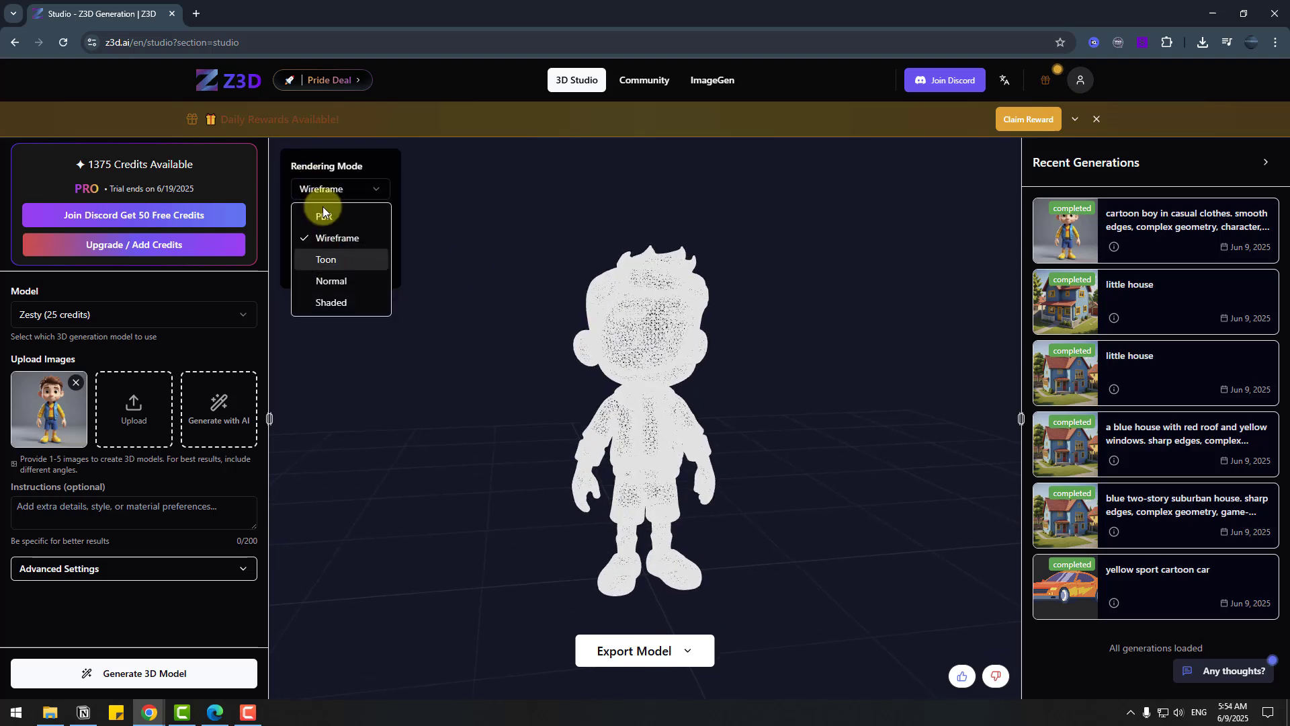
pyautogui.click(326, 259)
pyautogui.click(324, 189)
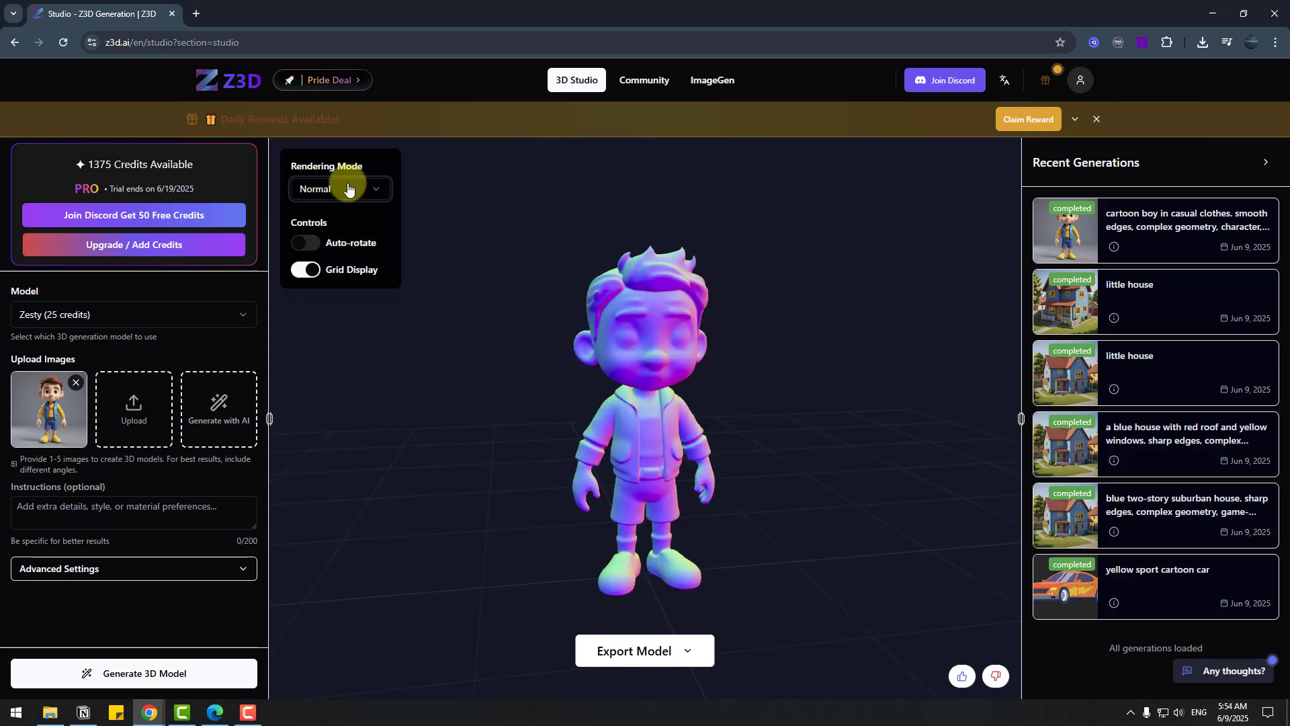
pyautogui.click(348, 189)
pyautogui.click(332, 259)
pyautogui.click(325, 191)
pyautogui.click(325, 216)
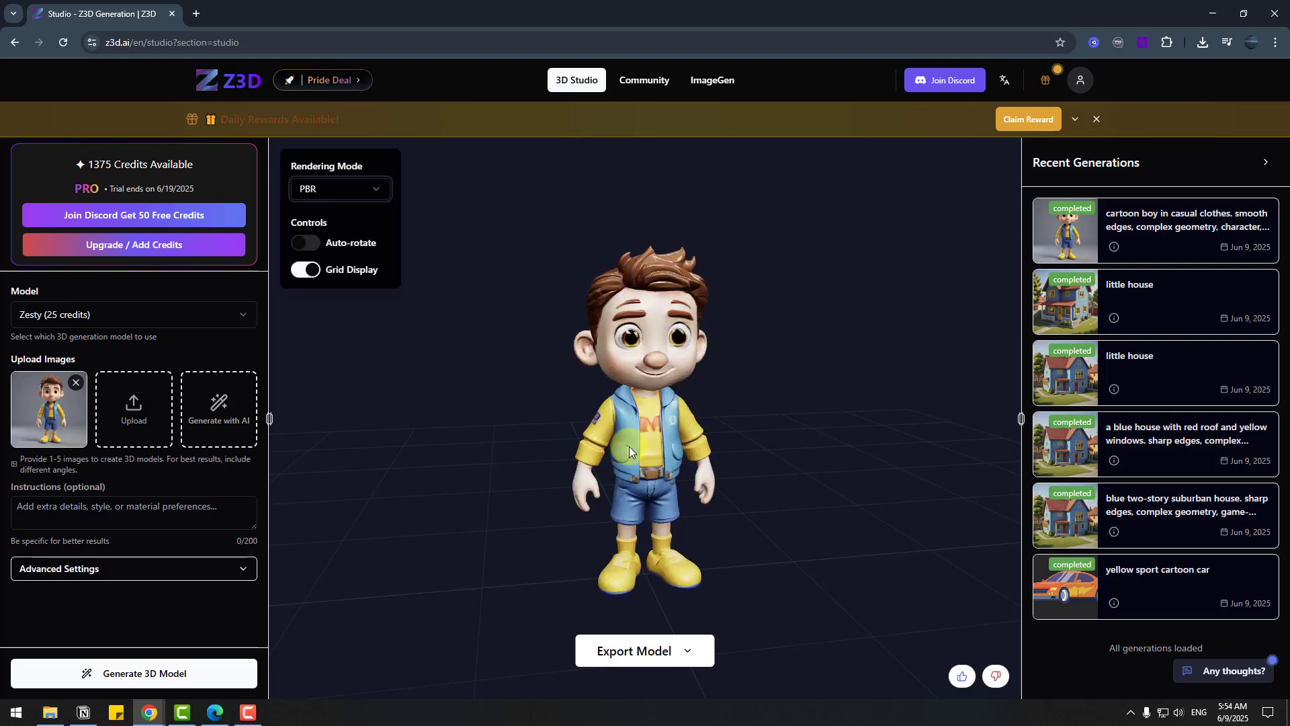
# - Export the boy model as a GLB file
pyautogui.click(713, 452)
pyautogui.click(677, 657)
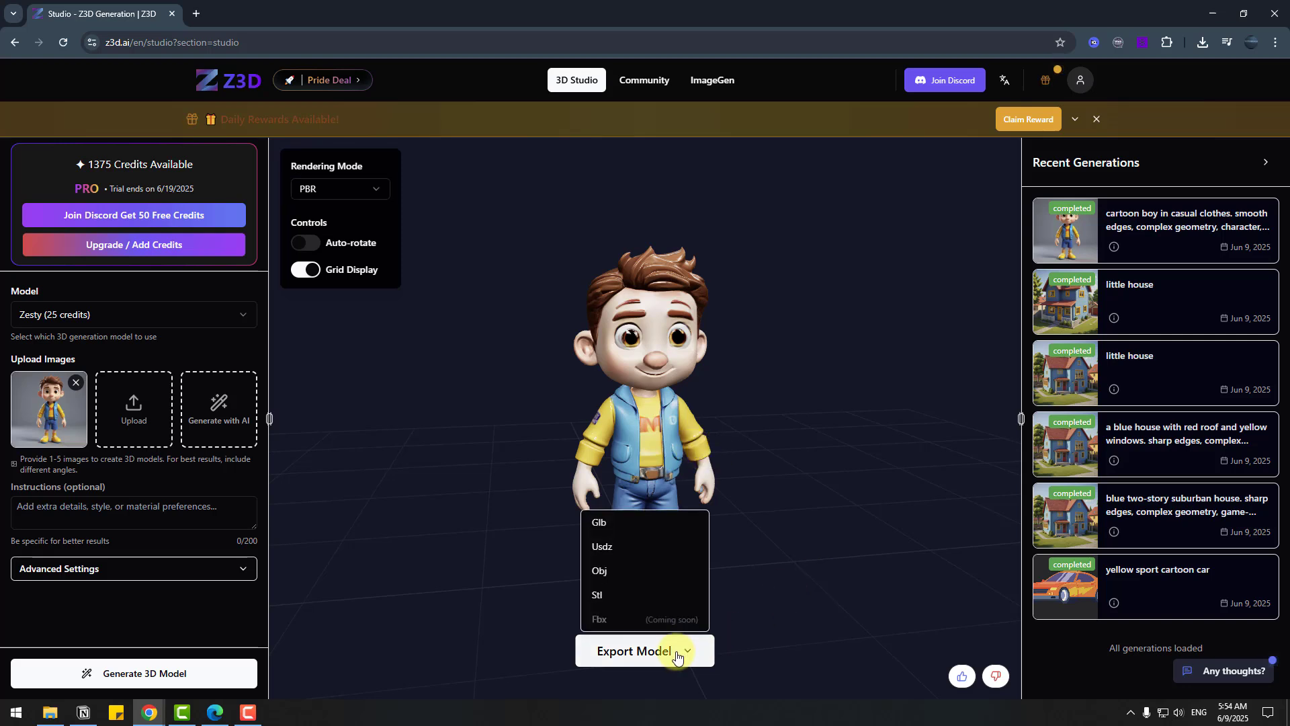
pyautogui.click(599, 523)
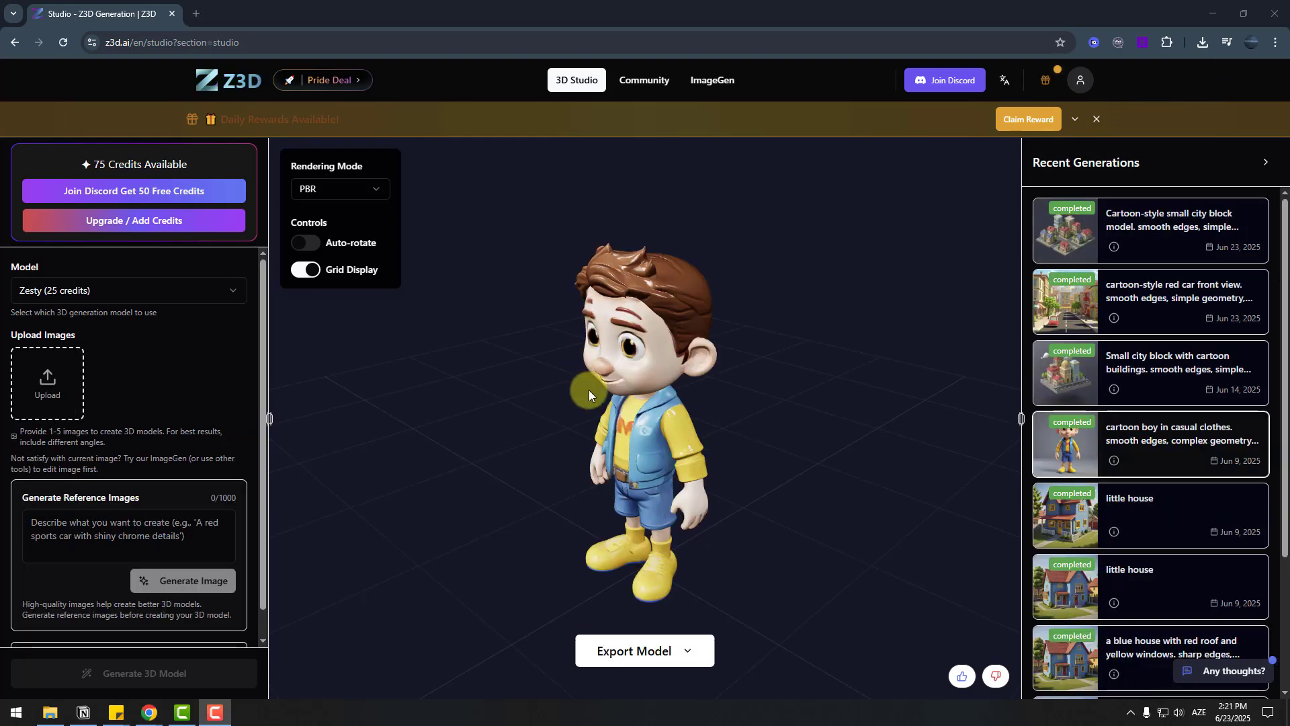
# - Generate a reference image from the prompt 'cartoon 3d style city'
pyautogui.click(101, 530)
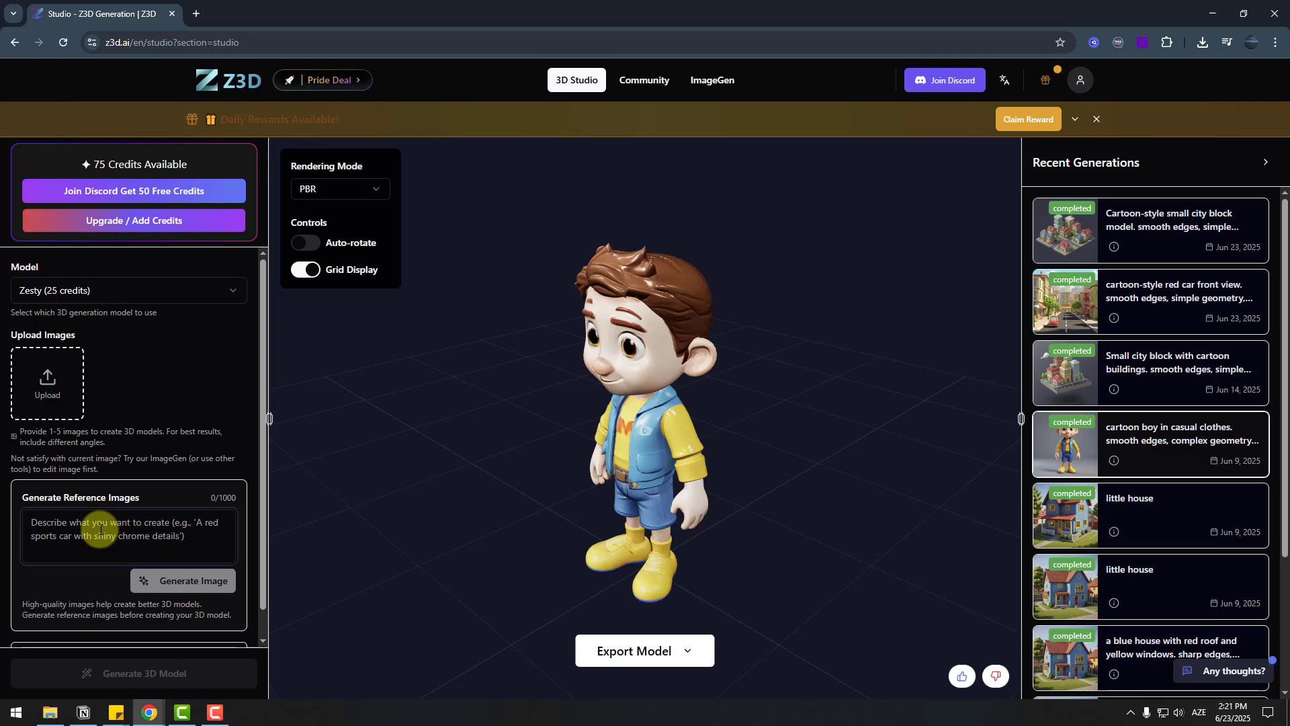
pyautogui.write('cartoon 3d style')
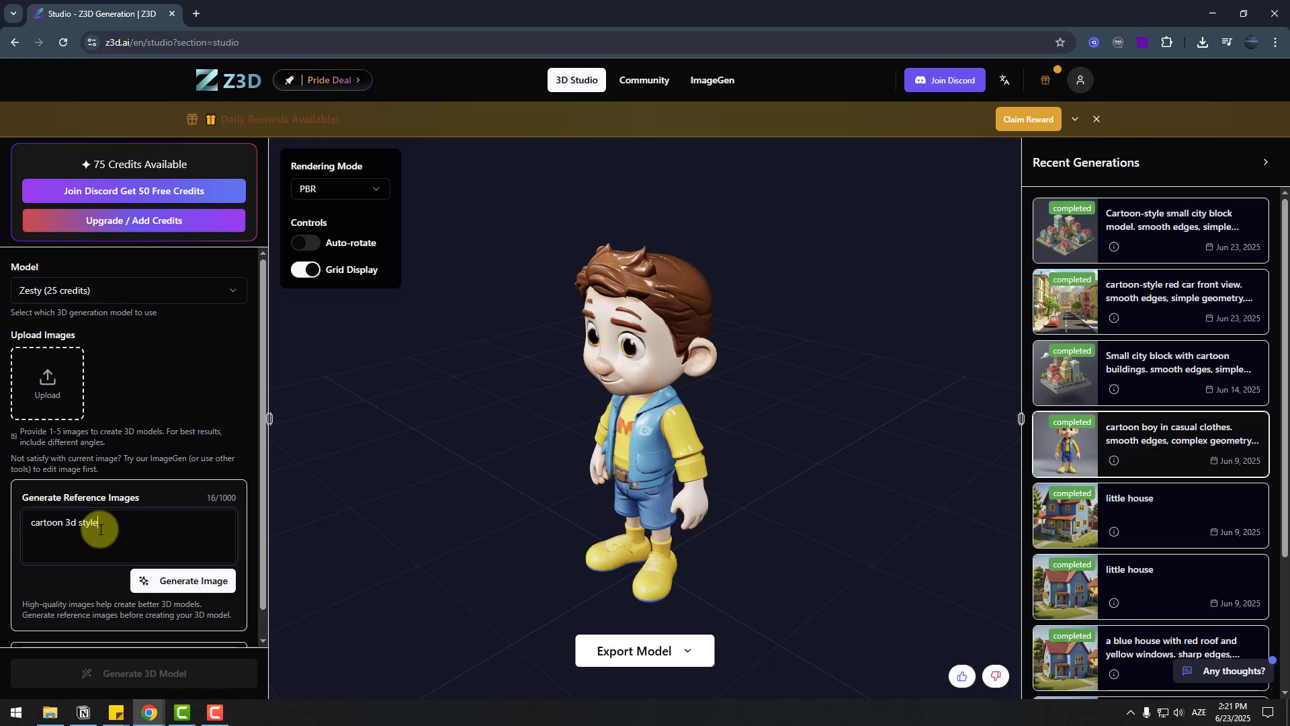
pyautogui.write(' city')
pyautogui.click(172, 578)
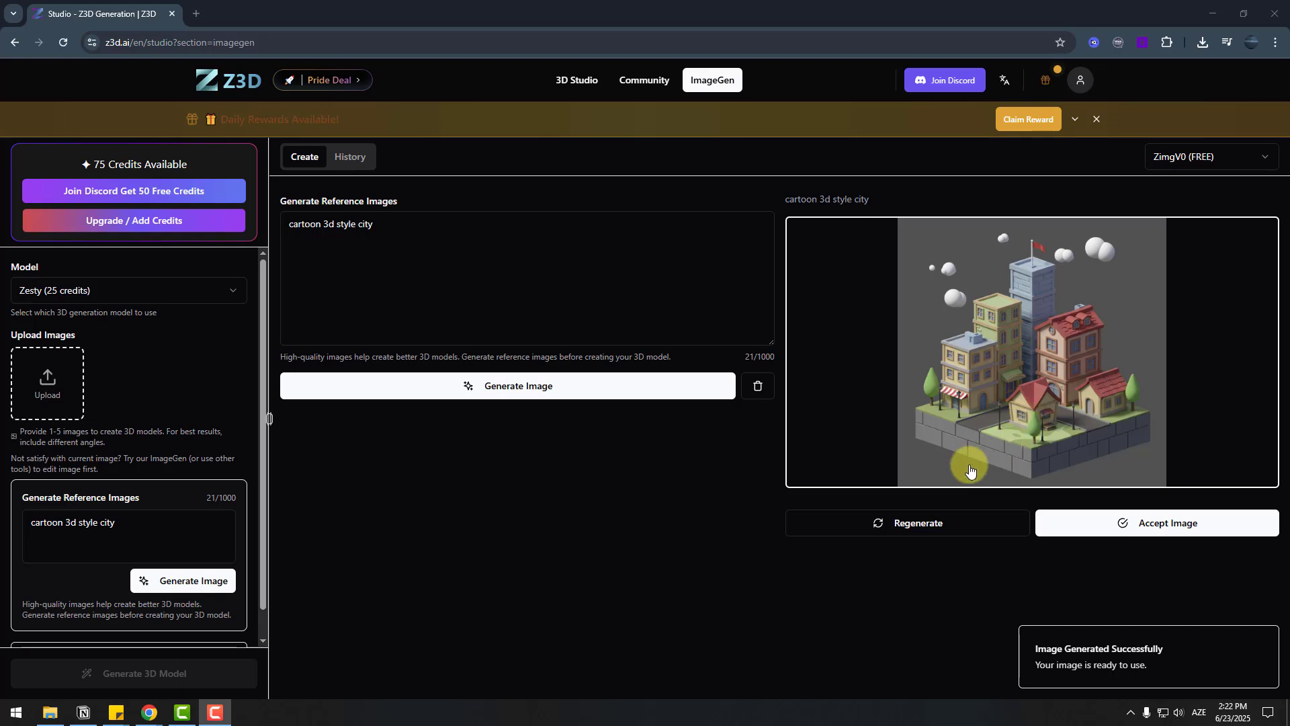
# - Regenerate and accept the city image, then build its 3D model
pyautogui.click(917, 533)
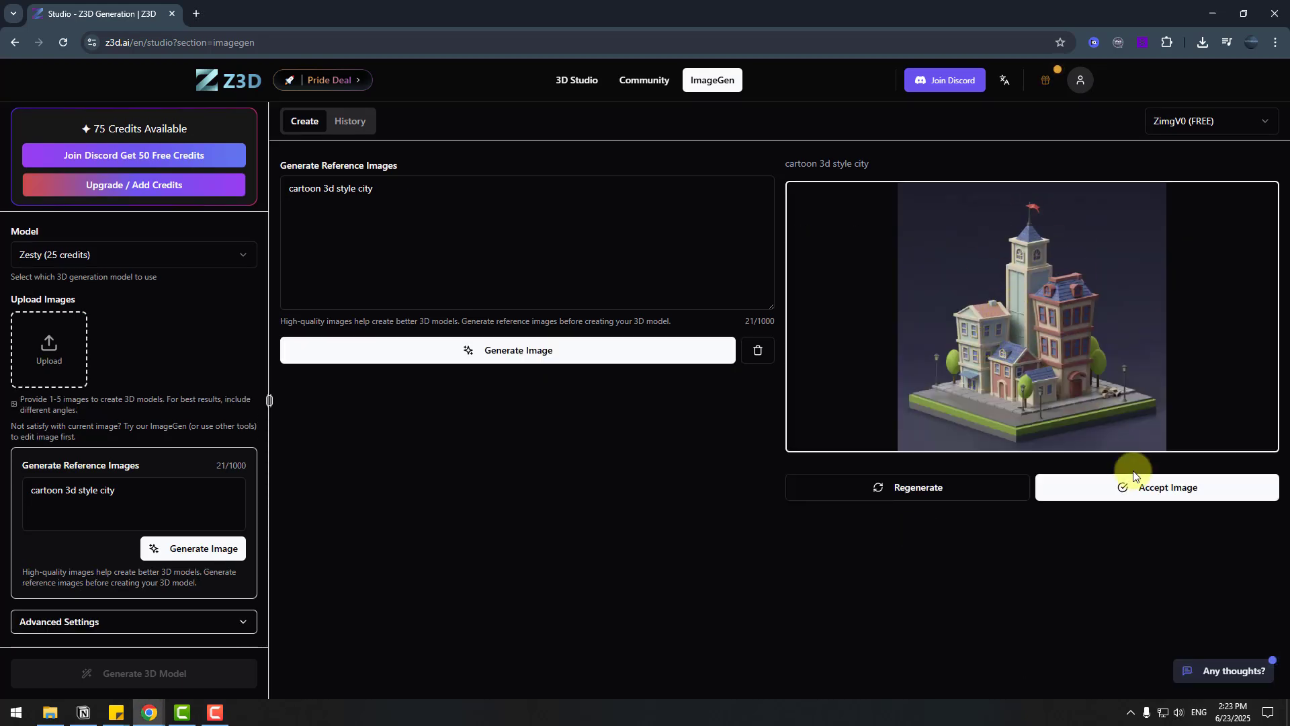
pyautogui.click(1152, 493)
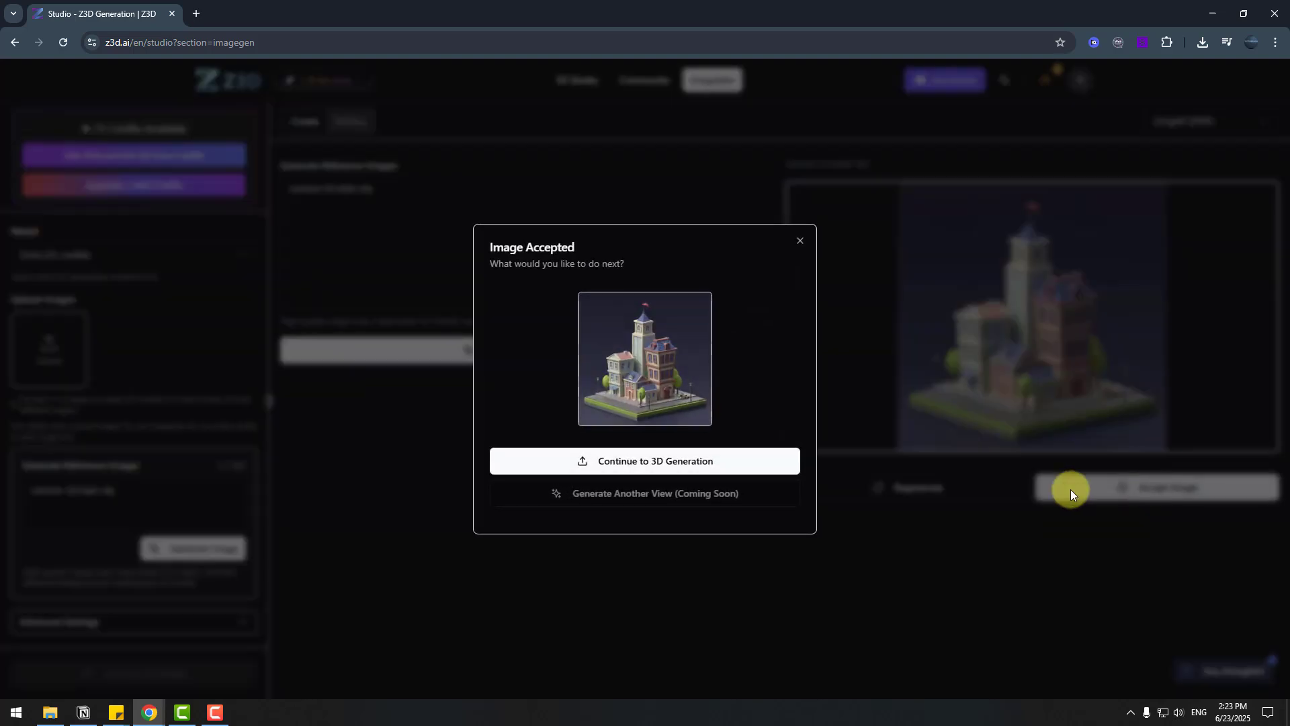
pyautogui.click(647, 464)
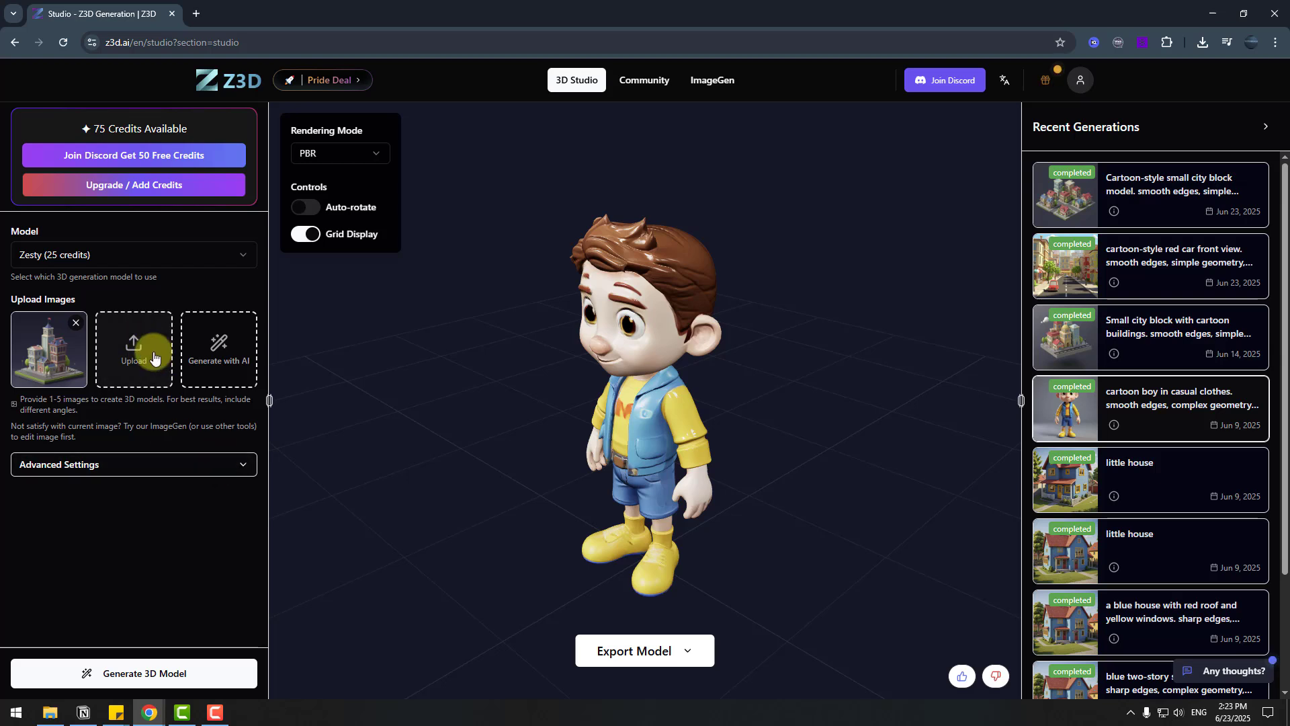
pyautogui.click(122, 675)
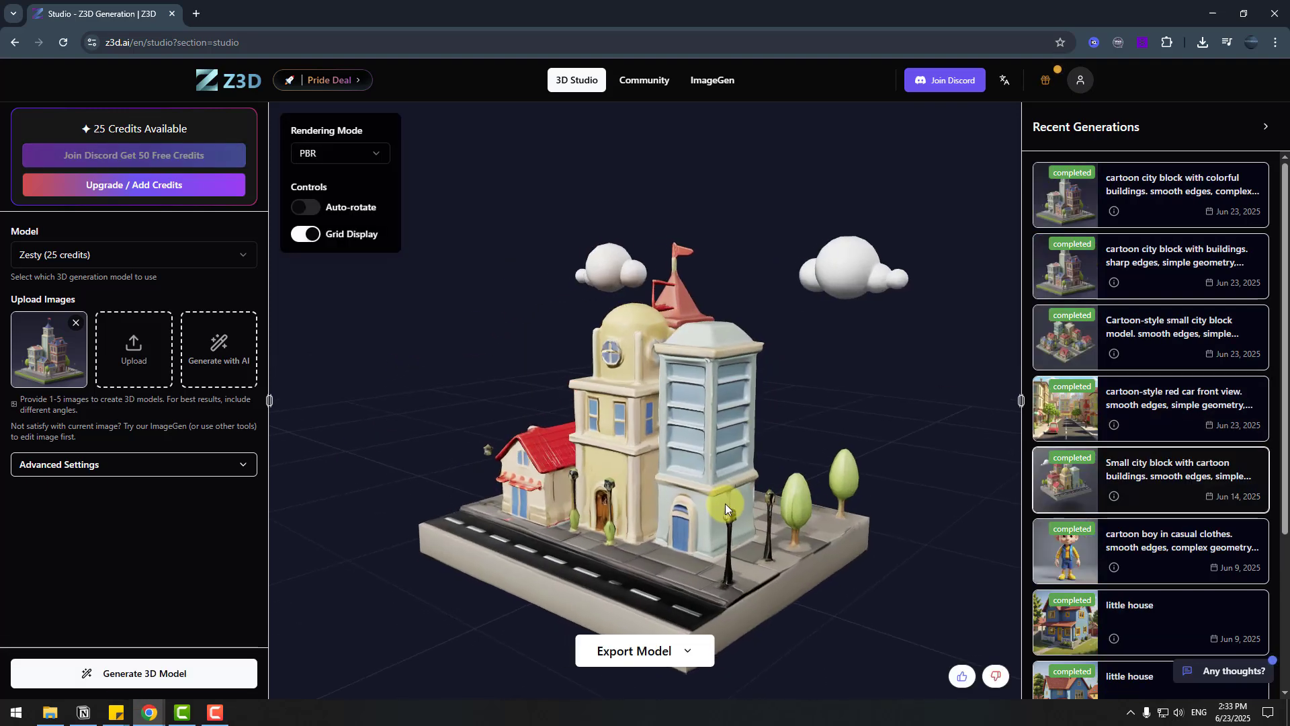
# - Export the city-block model as a GLB file
pyautogui.moveTo(724, 503); pyautogui.dragTo(751, 510)
pyautogui.click(680, 657)
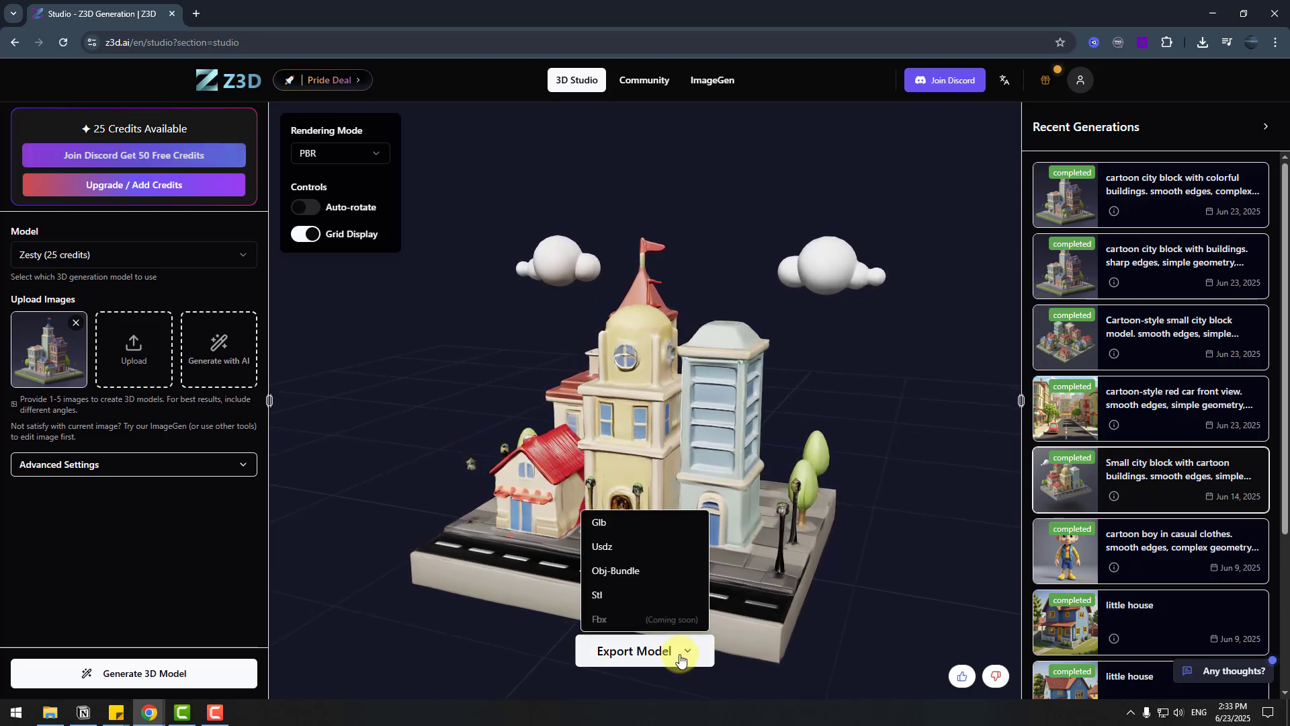
pyautogui.click(609, 532)
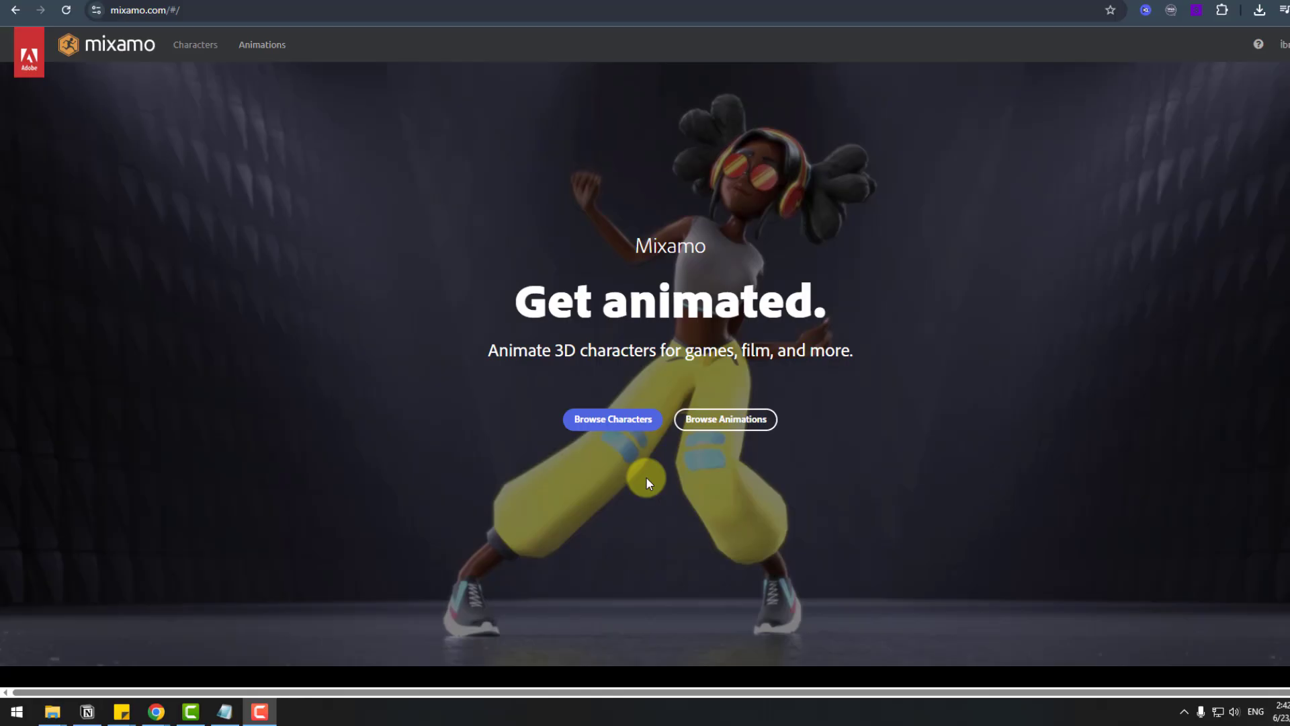
# - Upload the Character model file to Mixamo's auto-rigger
pyautogui.click(627, 430)
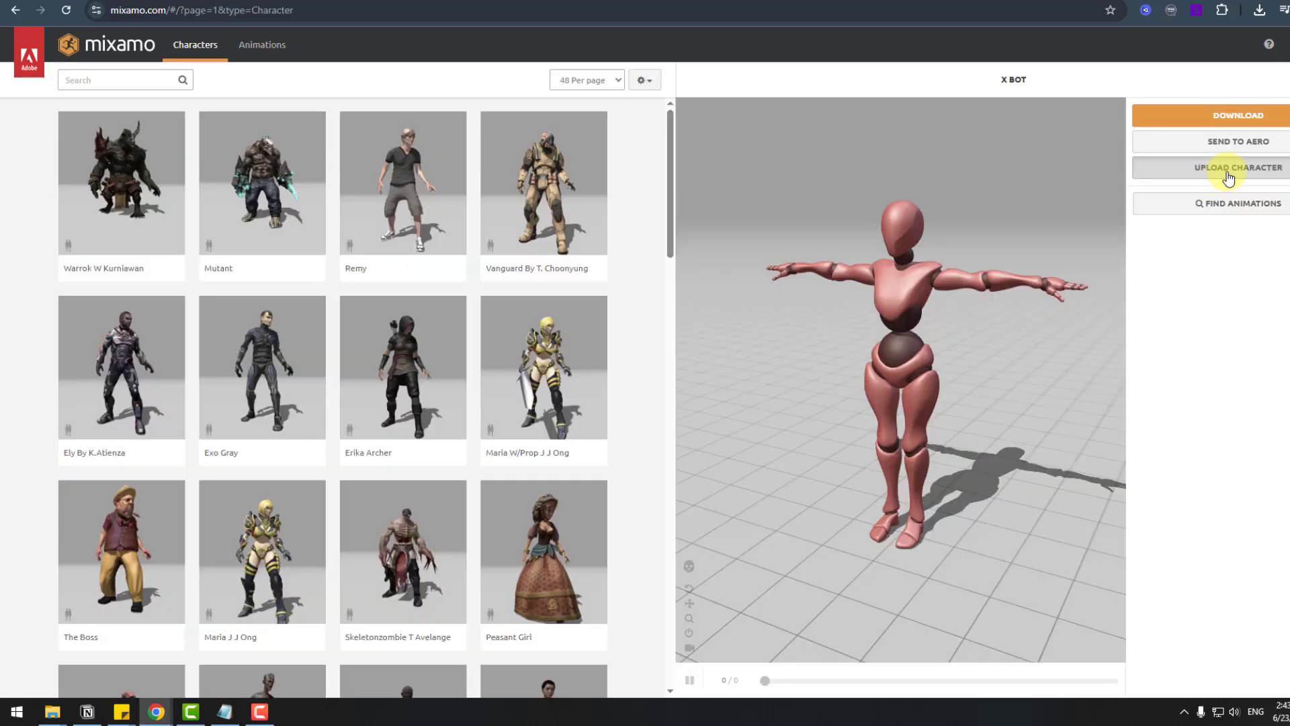
pyautogui.click(1228, 172)
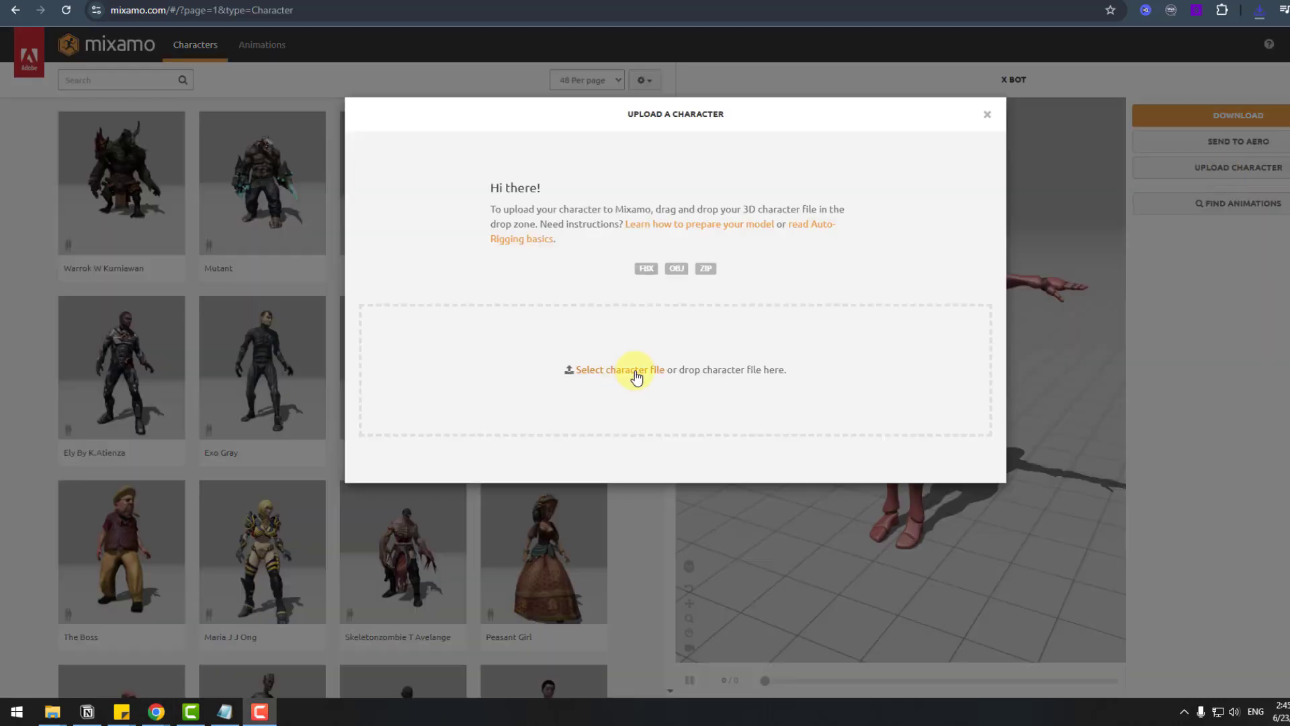
pyautogui.click(635, 369)
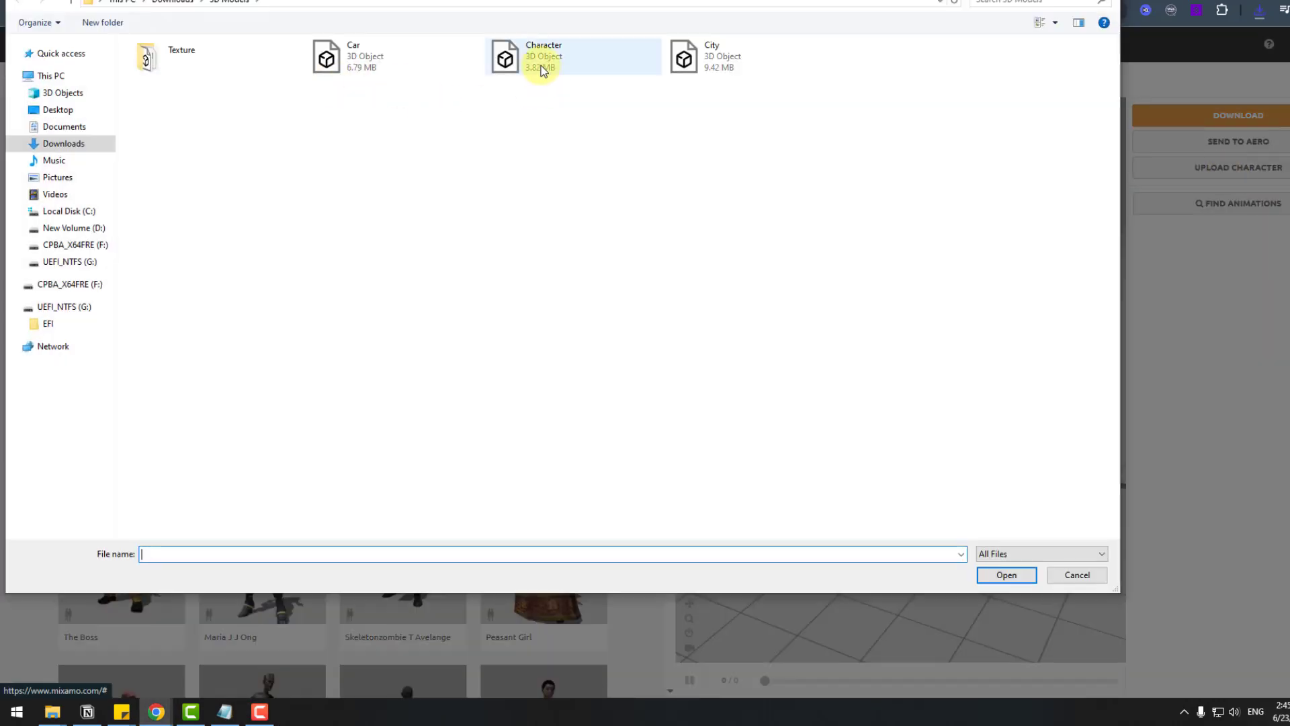
pyautogui.click(543, 61)
pyautogui.click(1001, 576)
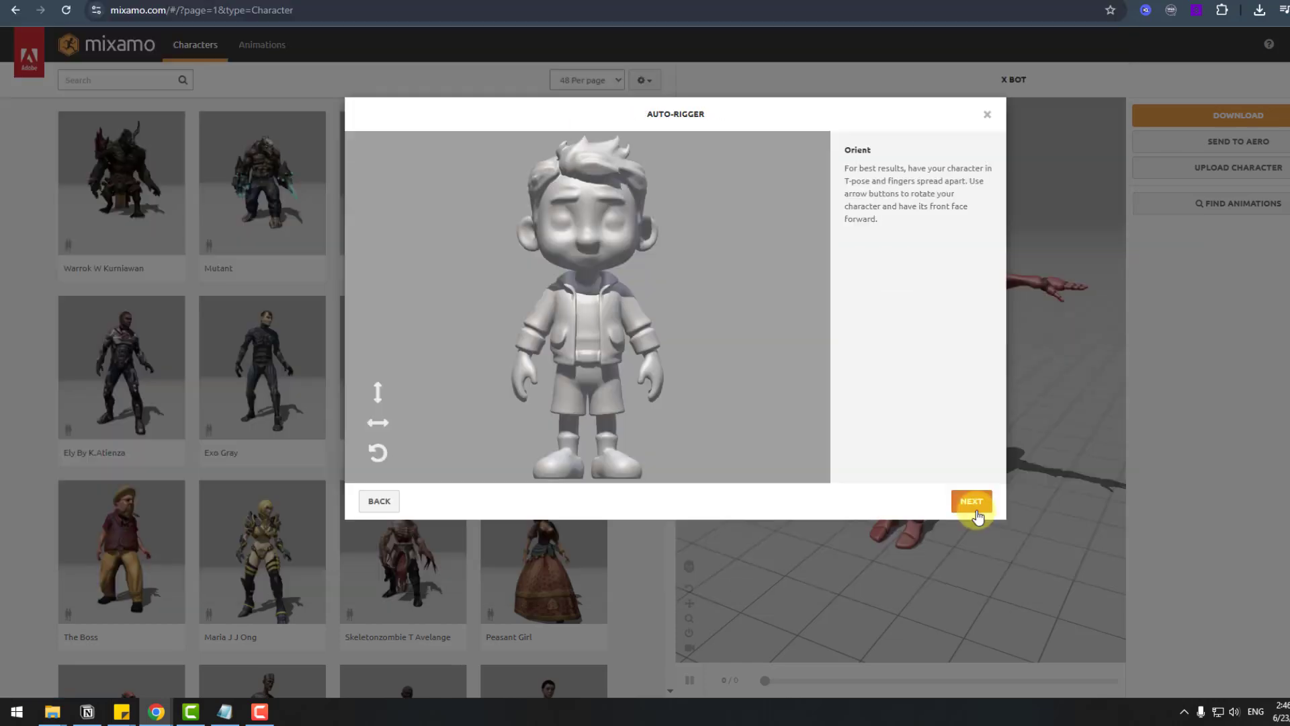
pyautogui.click(976, 514)
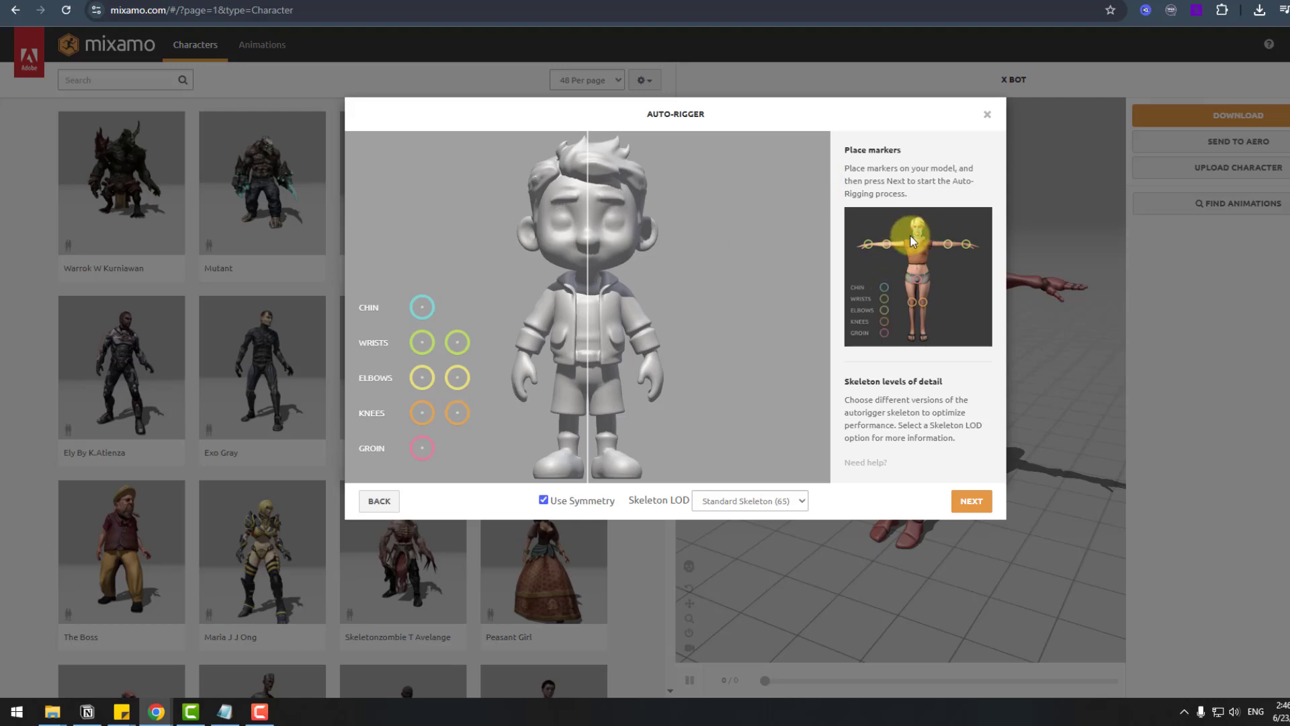
# - Place the chin, wrist, elbow, knee and groin markers, then accept the auto-rig
pyautogui.moveTo(422, 307); pyautogui.dragTo(588, 274)
pyautogui.moveTo(426, 350); pyautogui.dragTo(522, 363)
pyautogui.moveTo(422, 377); pyautogui.dragTo(535, 323)
pyautogui.moveTo(422, 412)
pyautogui.mouseDown()
pyautogui.moveTo(542, 397)
pyautogui.moveTo(568, 425)
pyautogui.mouseUp()
pyautogui.moveTo(423, 447)
pyautogui.mouseDown()
pyautogui.moveTo(533, 417)
pyautogui.moveTo(588, 364)
pyautogui.mouseUp()
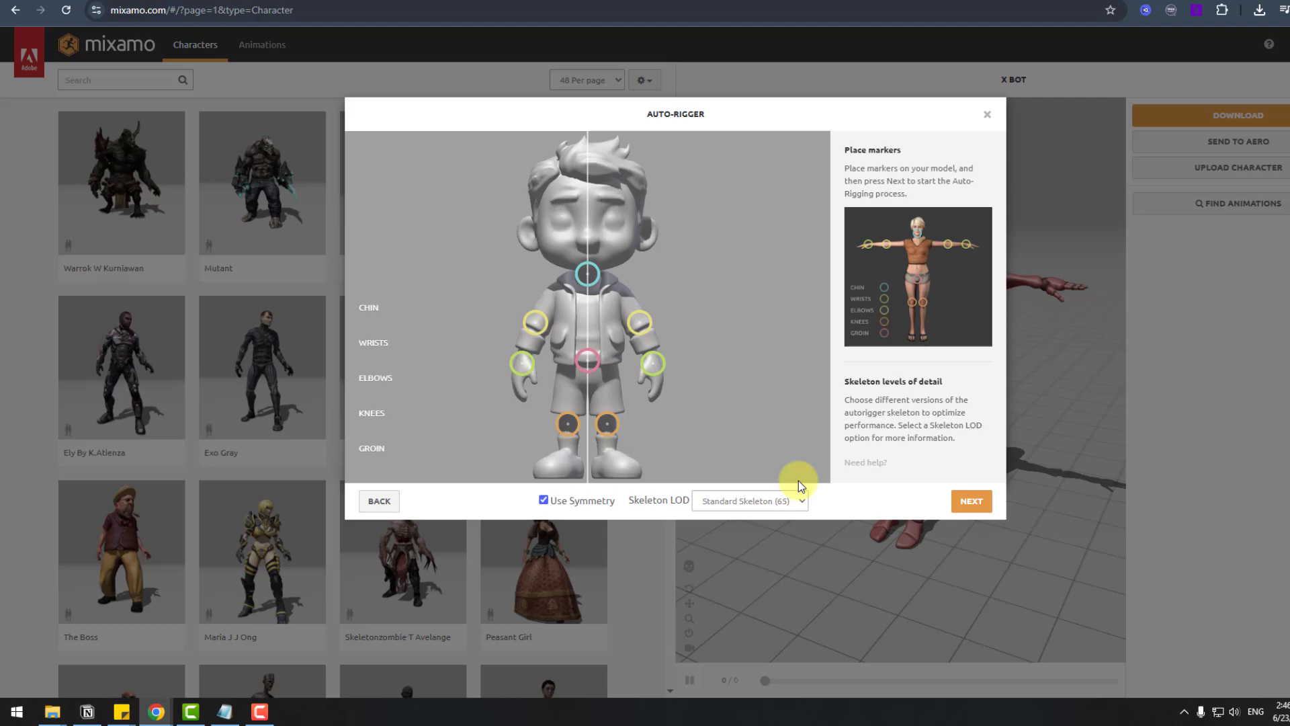
pyautogui.click(962, 512)
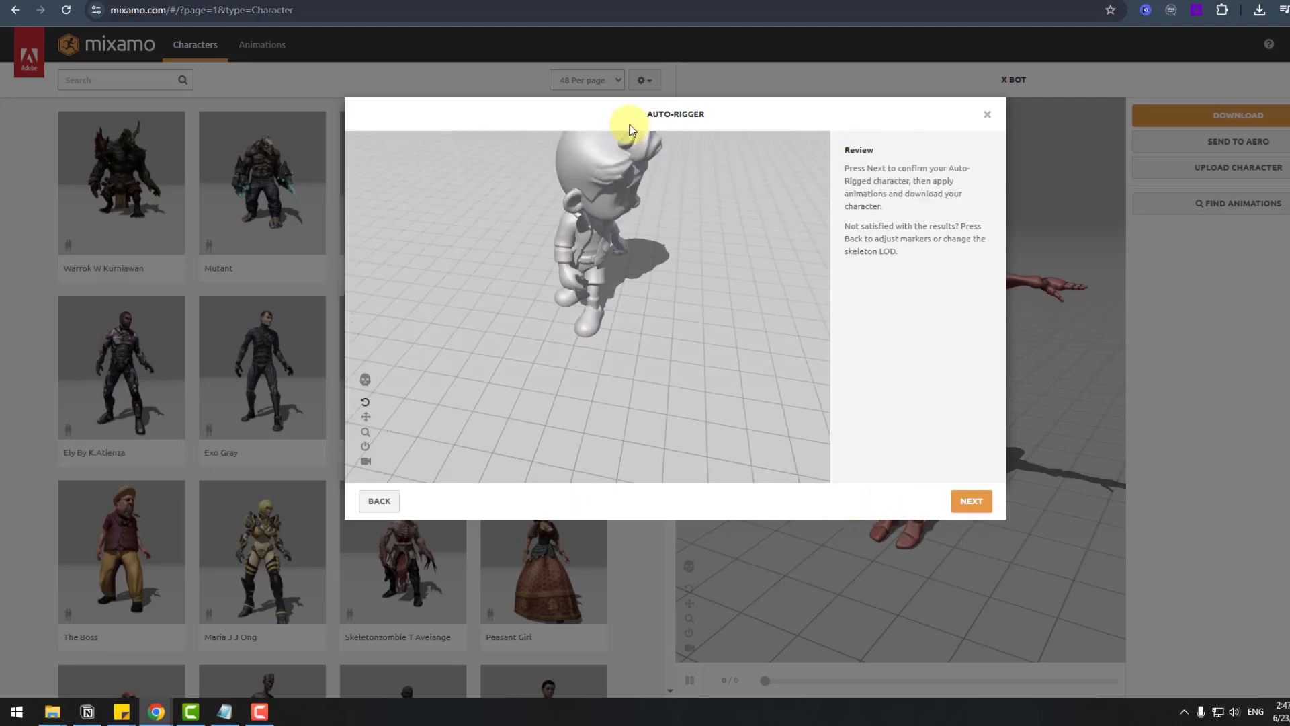
pyautogui.click(963, 513)
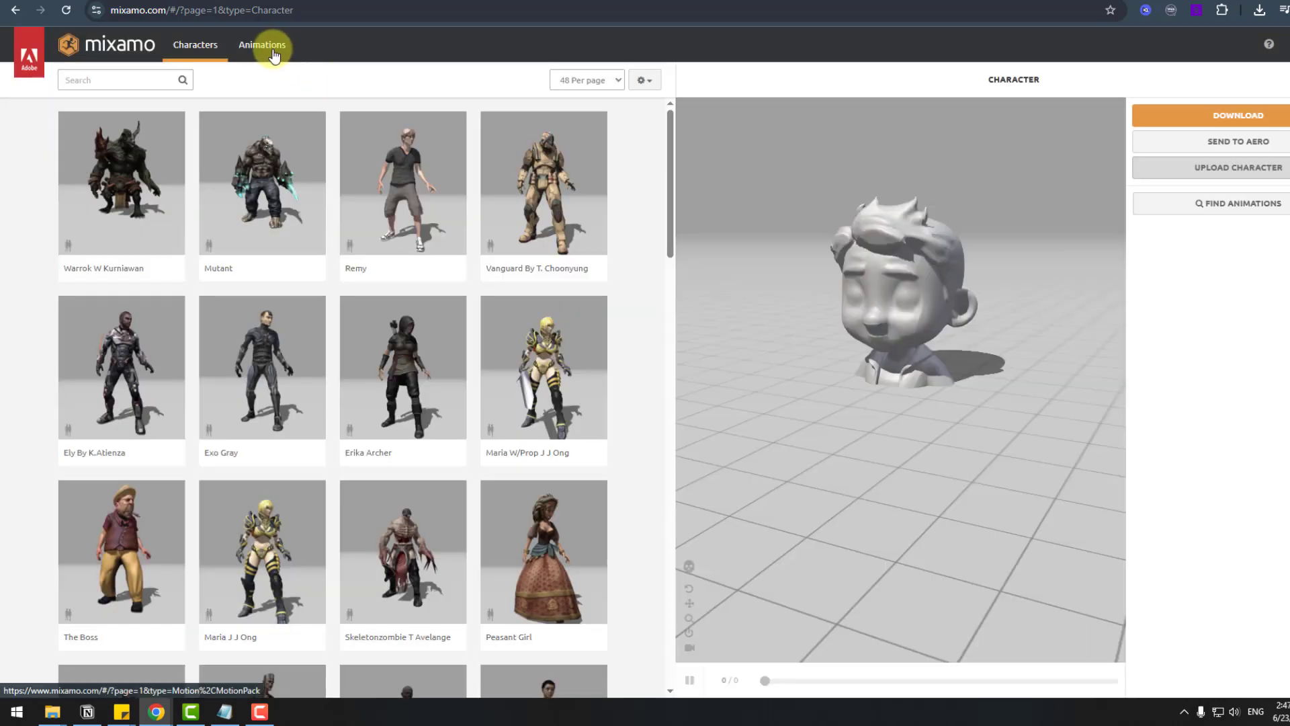
# - Search Mixamo for 'backflip', apply Front Flip to the boy, and download it as FBX Binary with skin
pyautogui.click(272, 52)
pyautogui.click(113, 79)
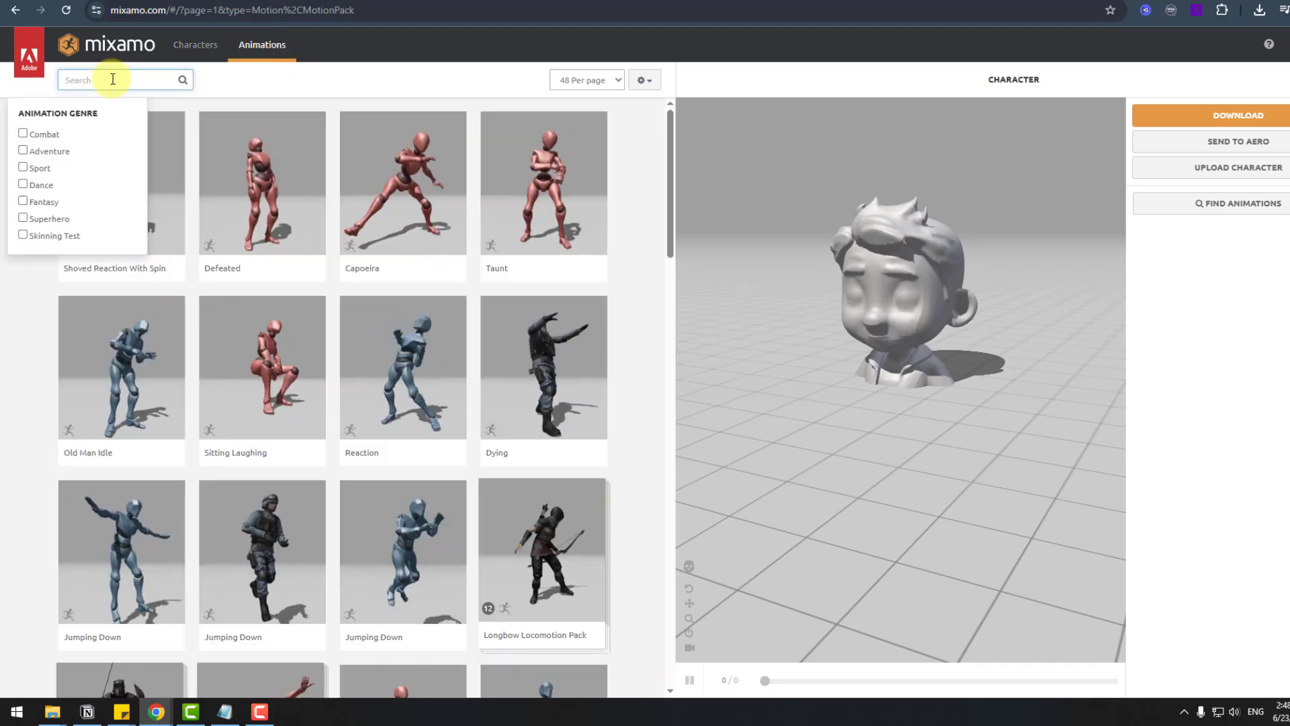
pyautogui.write('backflip')
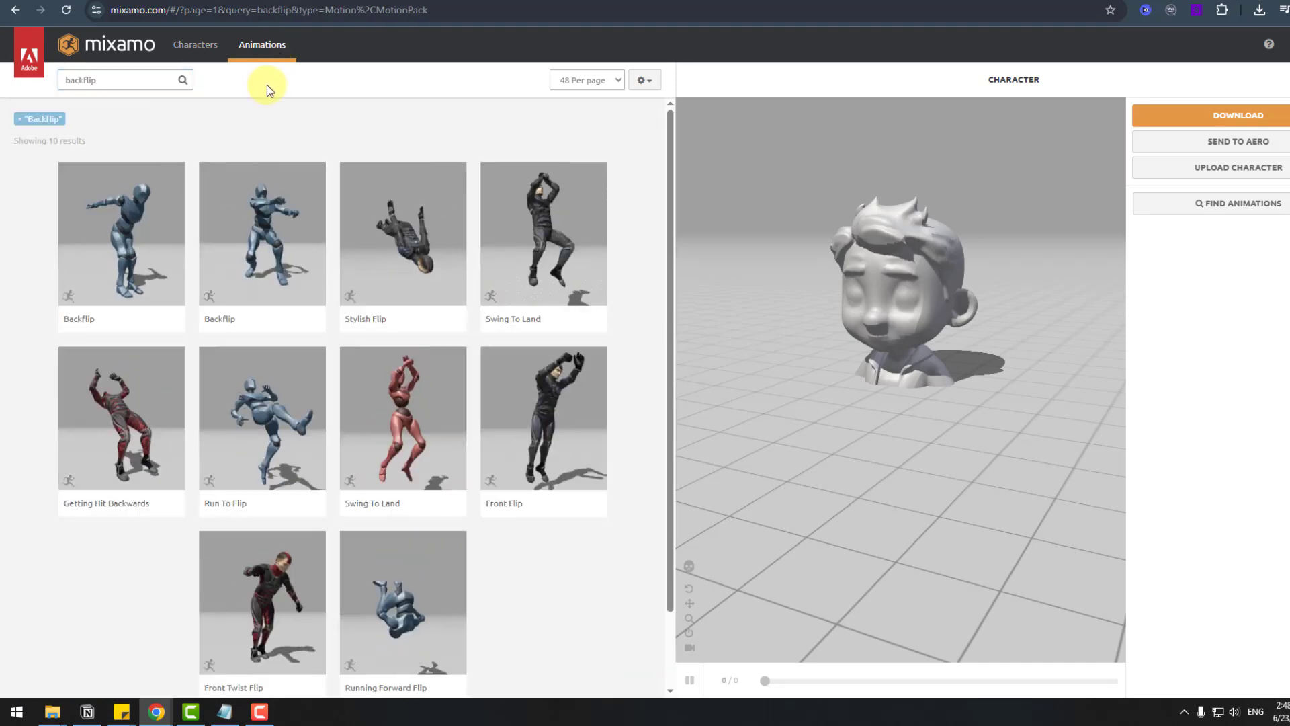
pyautogui.click(527, 449)
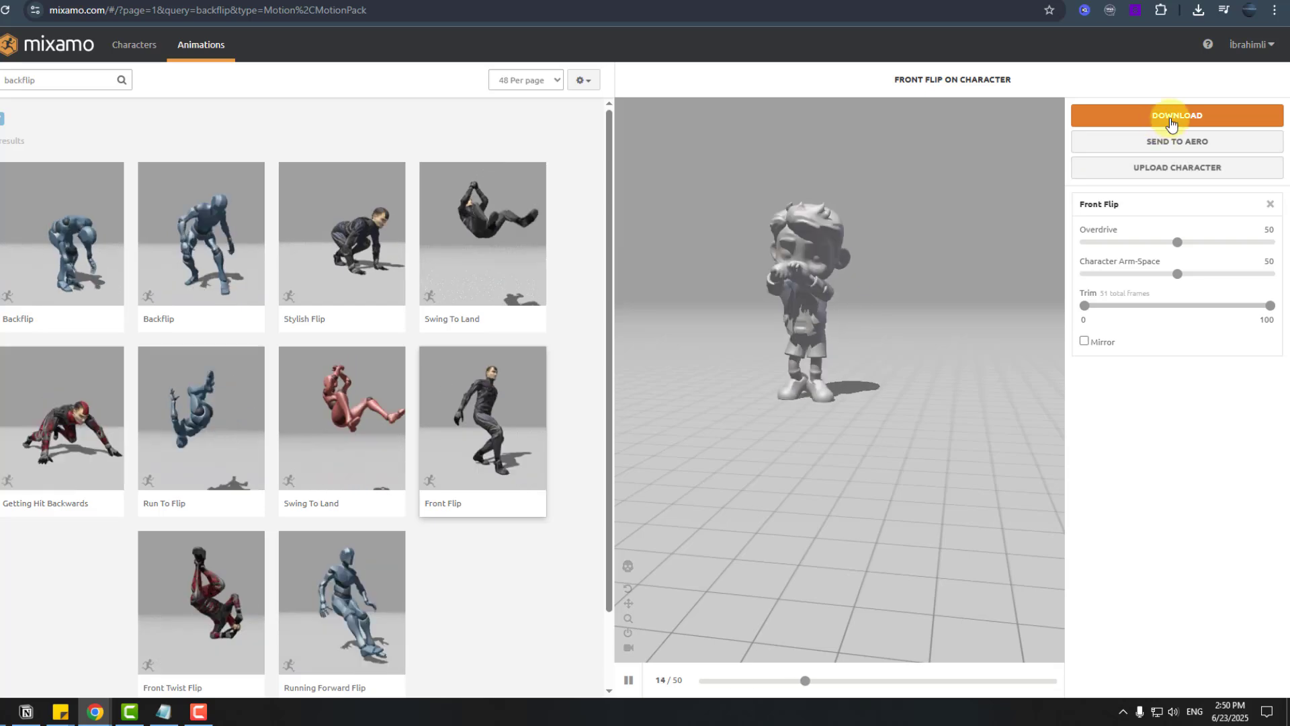
pyautogui.click(1172, 117)
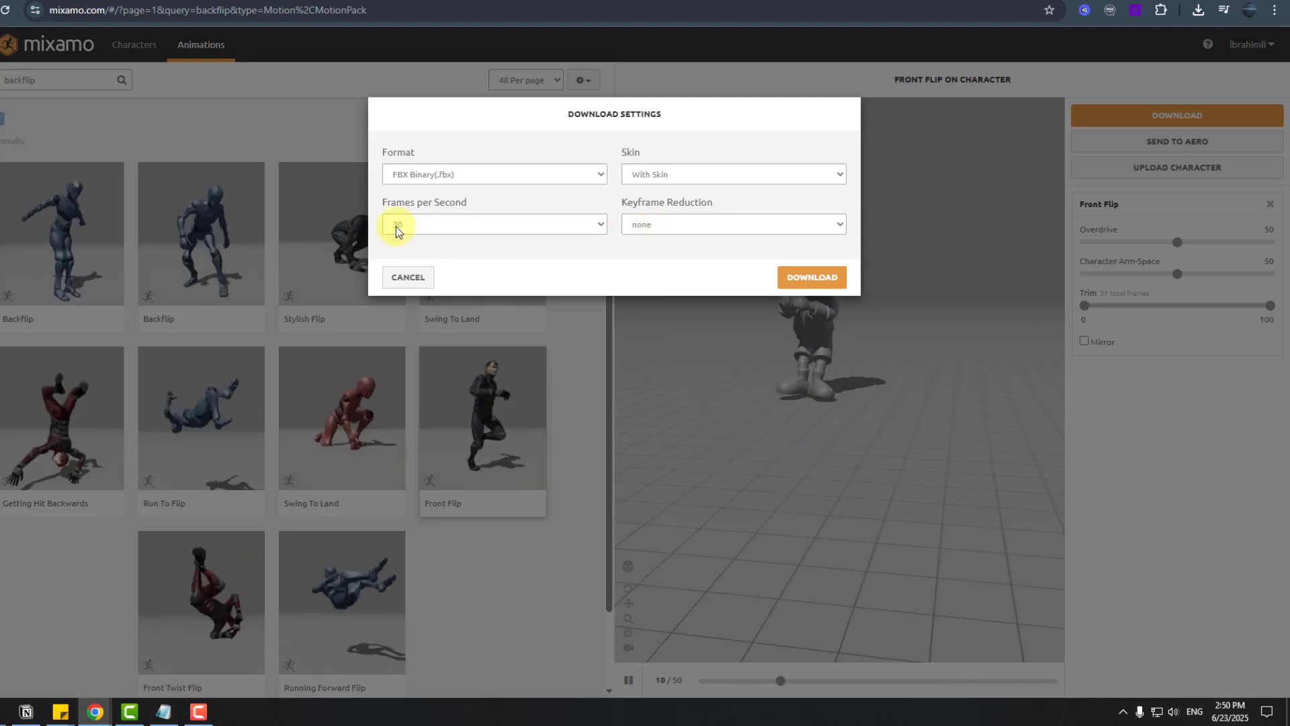
pyautogui.click(811, 277)
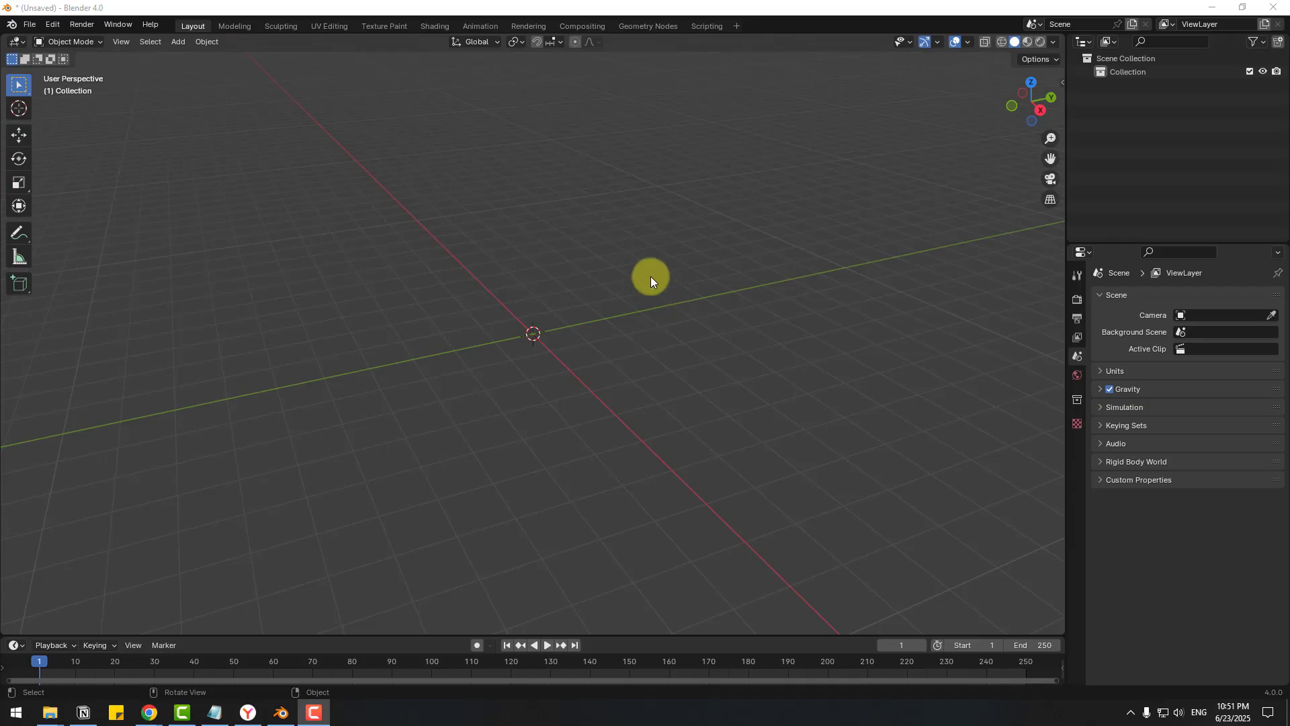
# - Import Front Flip.fbx into the Blender scene
pyautogui.click(29, 24)
pyautogui.moveTo(74, 216)
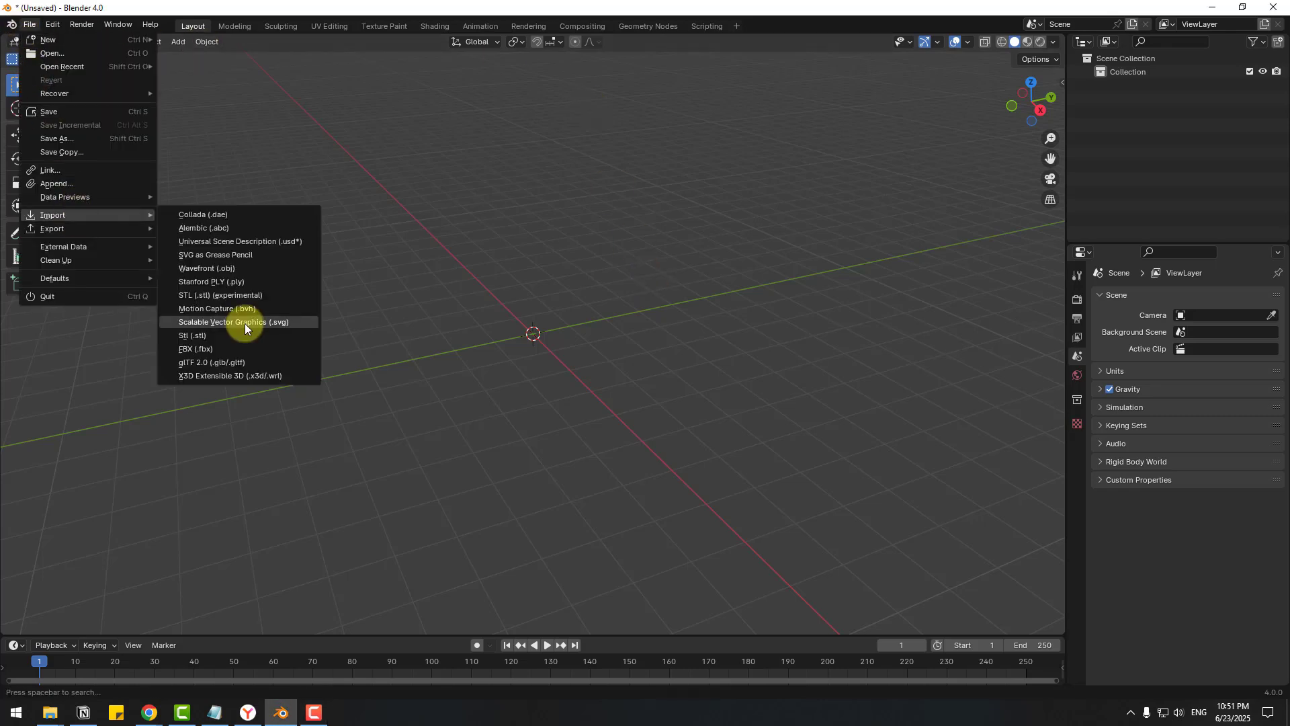
pyautogui.click(206, 349)
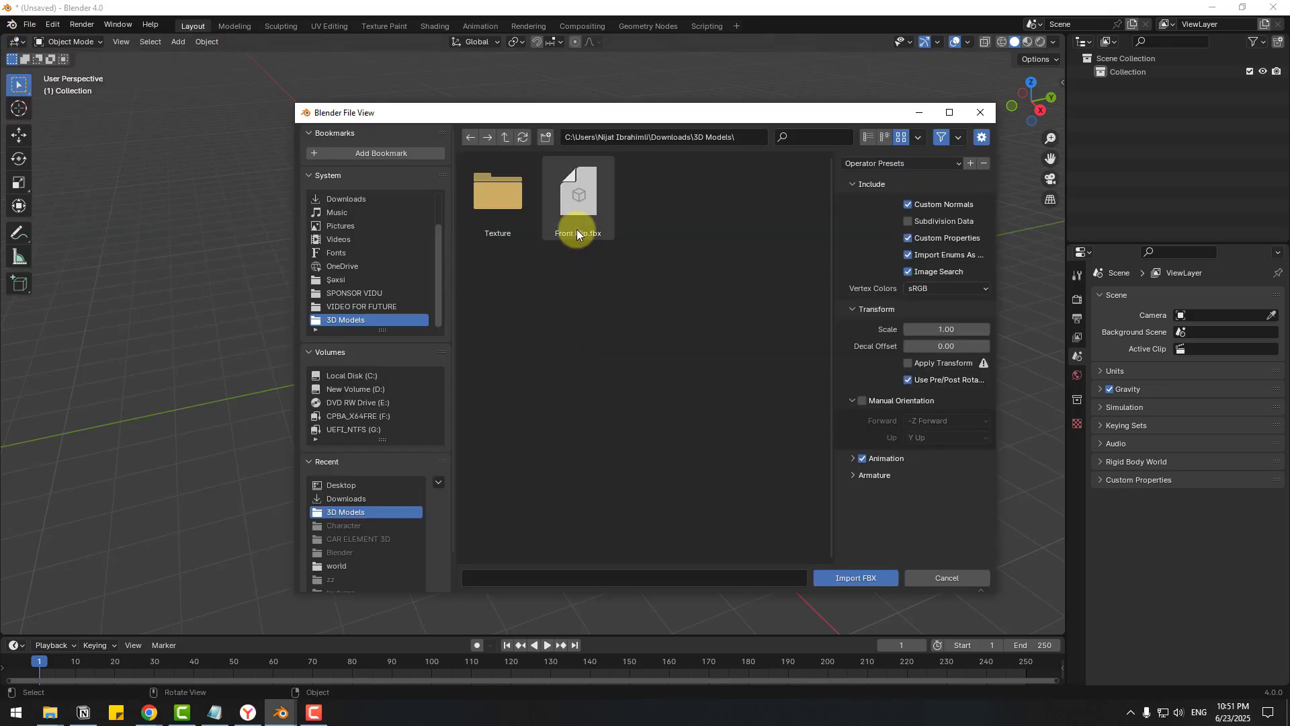
pyautogui.click(581, 200)
pyautogui.click(868, 579)
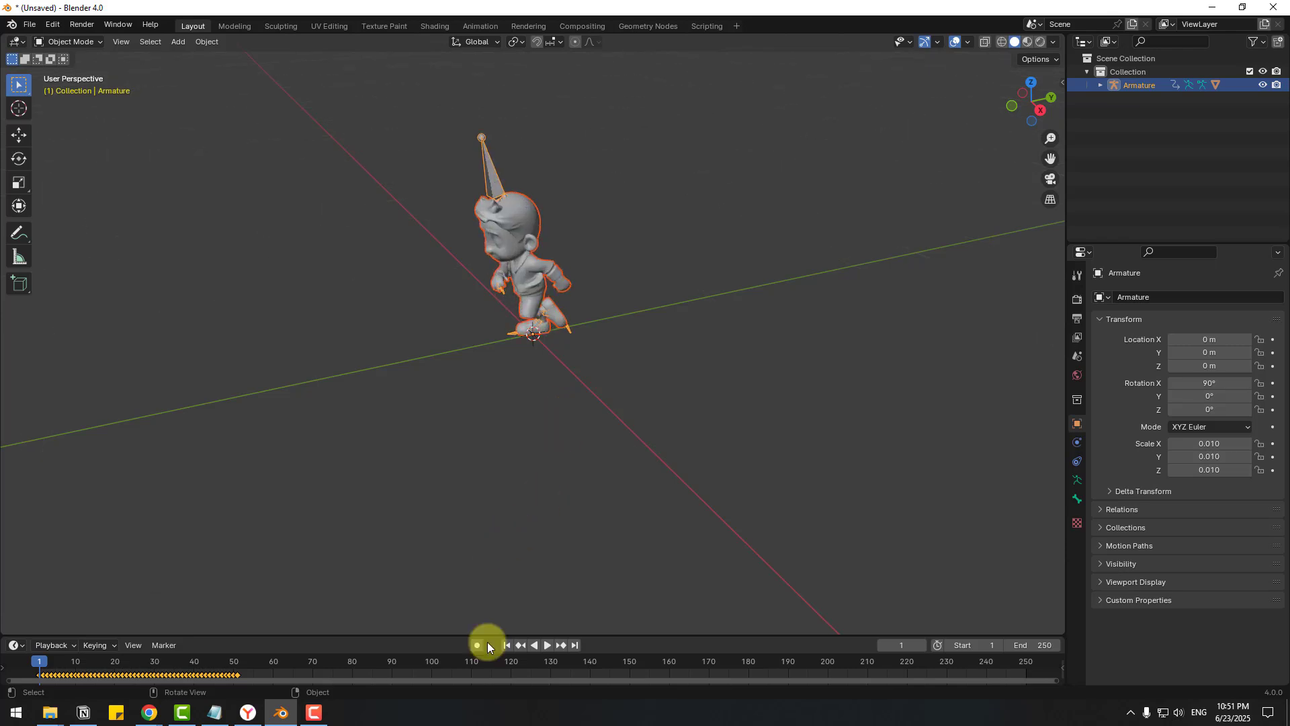
# - Play the flip, rewind to frame 0, and scale the armature up to 0.271
pyautogui.click(547, 645)
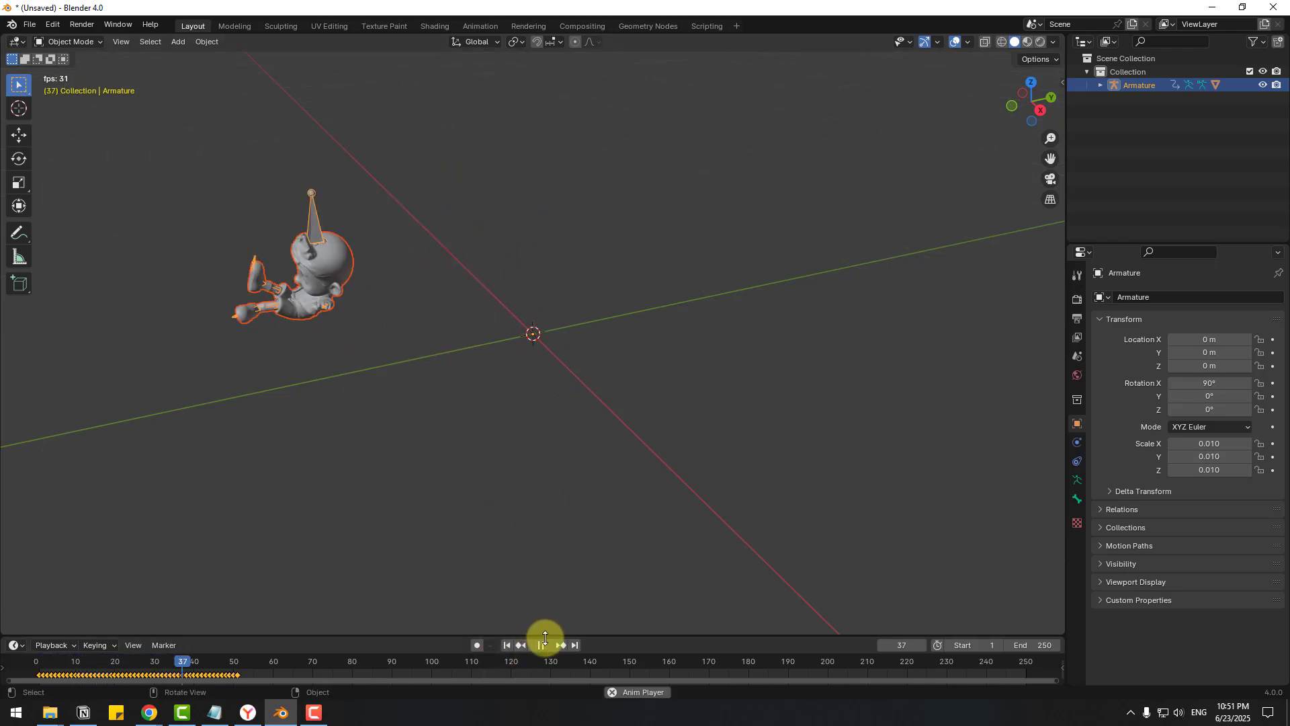
pyautogui.click(542, 646)
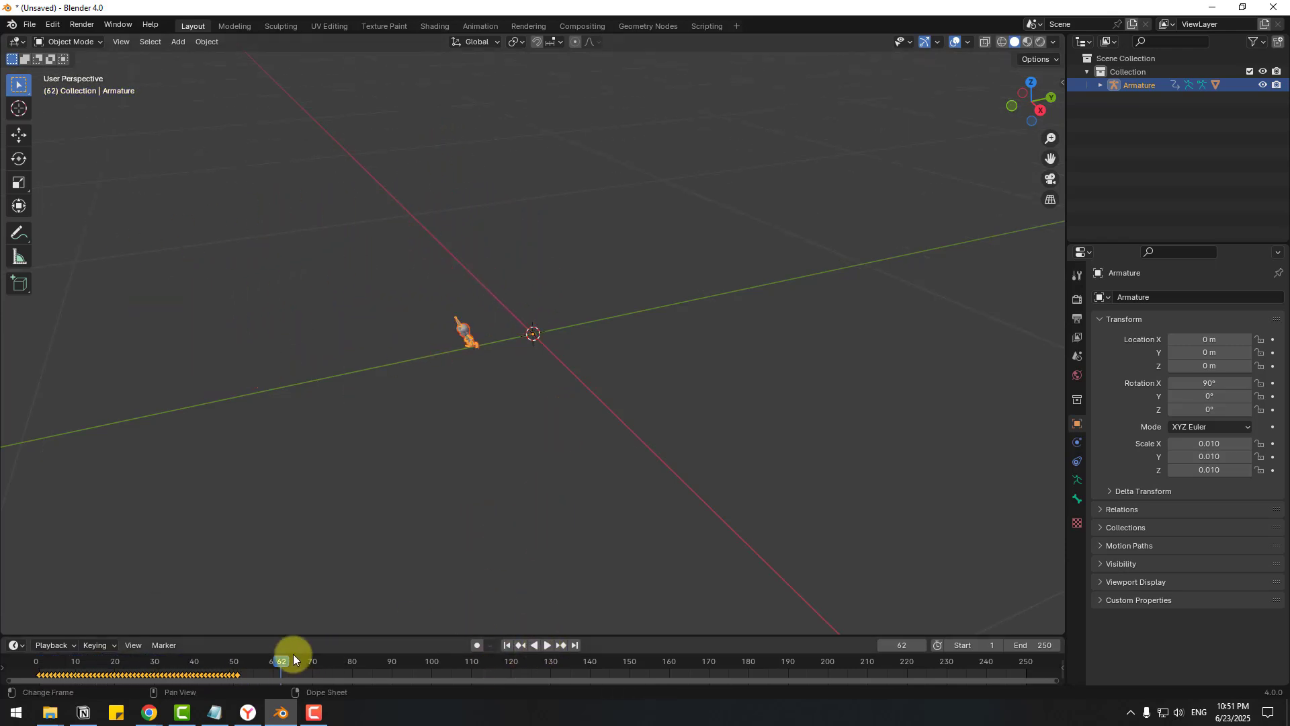
pyautogui.moveTo(164, 663); pyautogui.dragTo(36, 664)
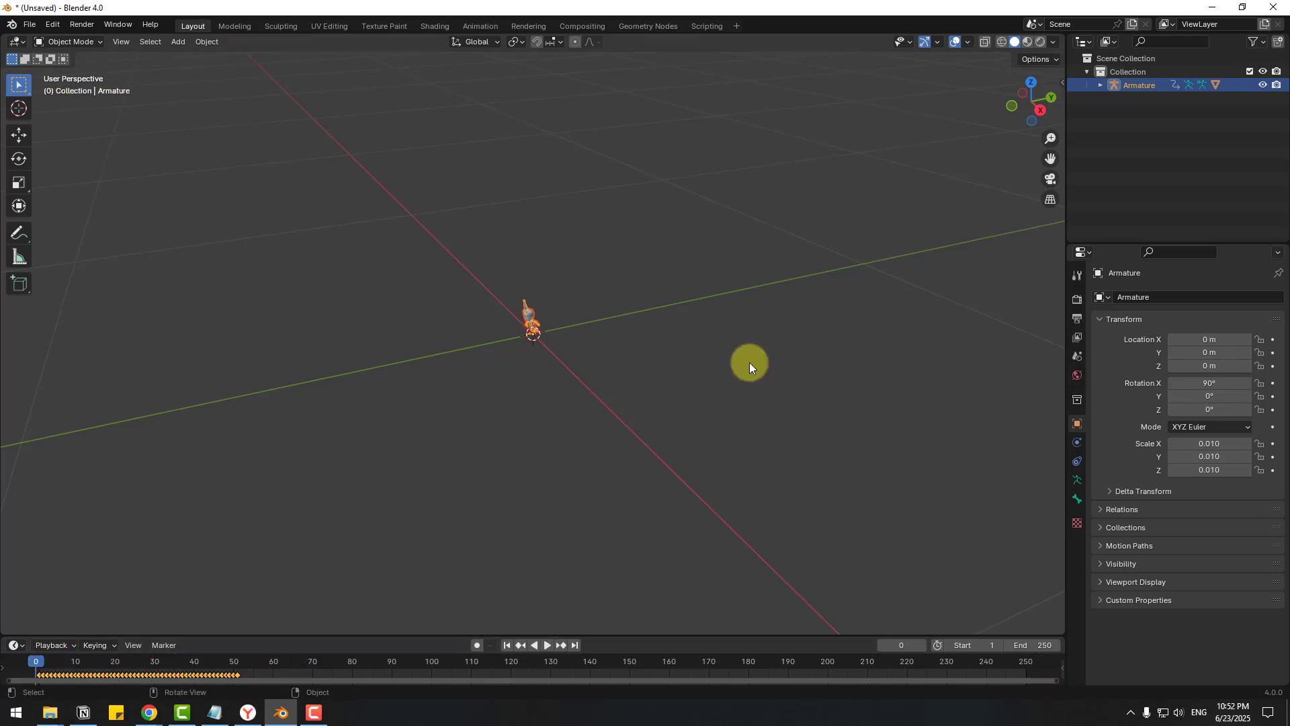
pyautogui.press('s')
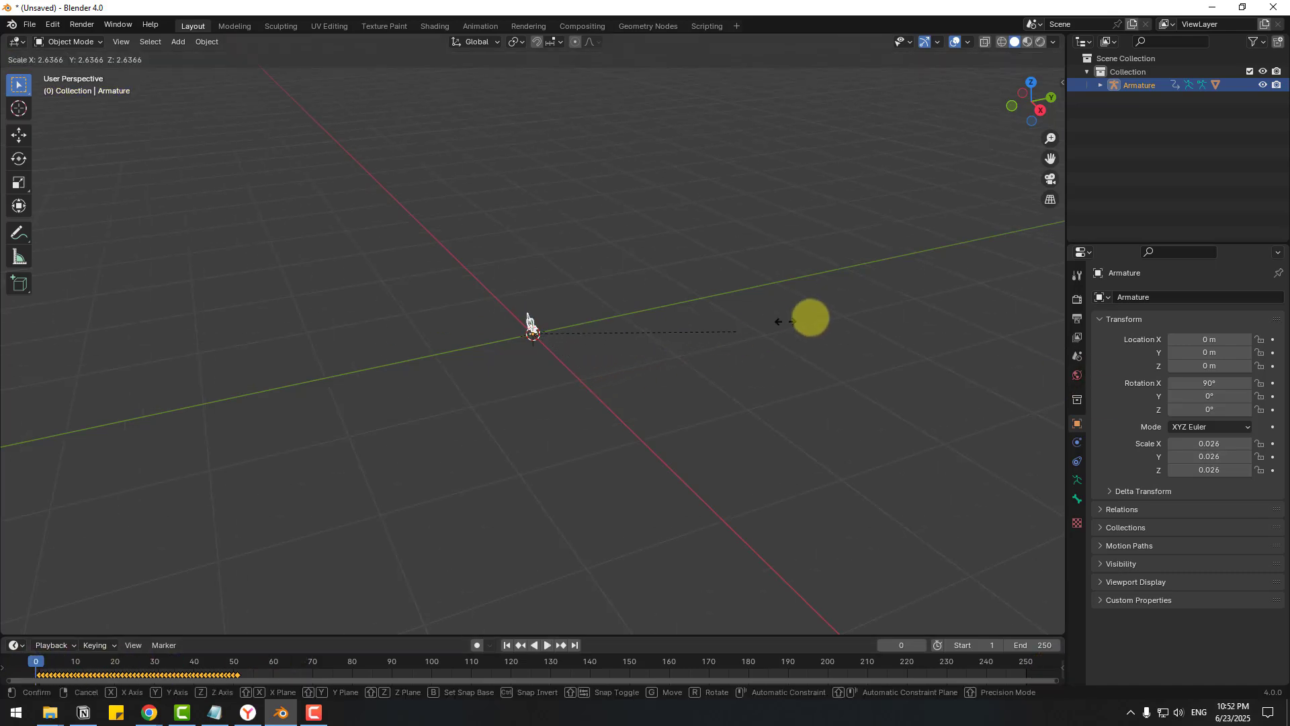
pyautogui.click(387, 183)
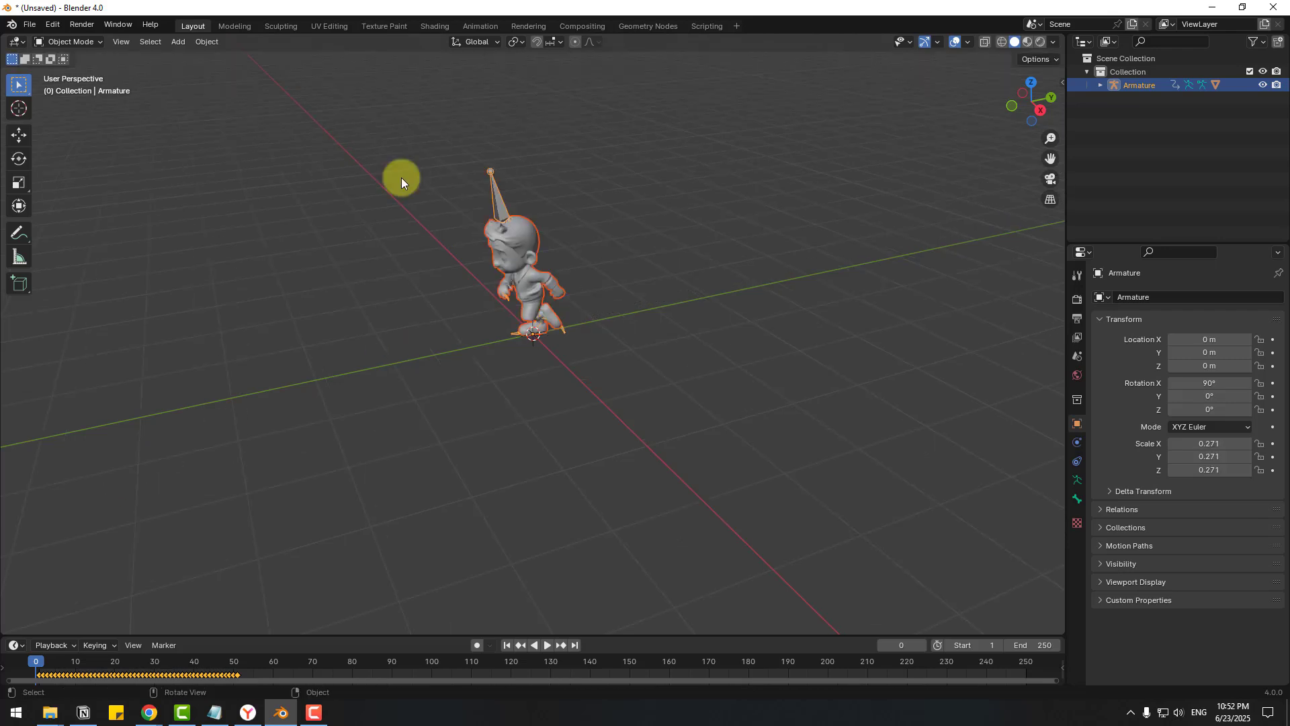
pyautogui.click(387, 183)
pyautogui.click(29, 24)
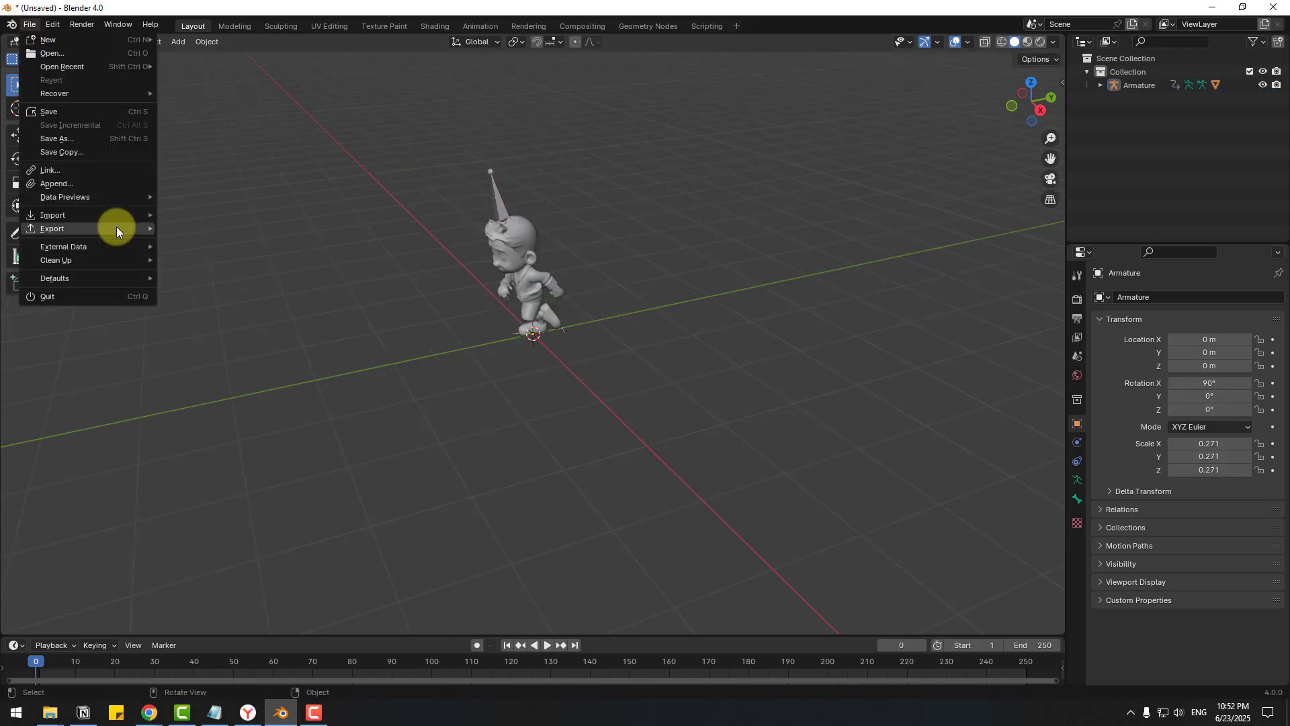
# - Import Car.glb and switch to Material Preview to see its colours
pyautogui.moveTo(119, 216)
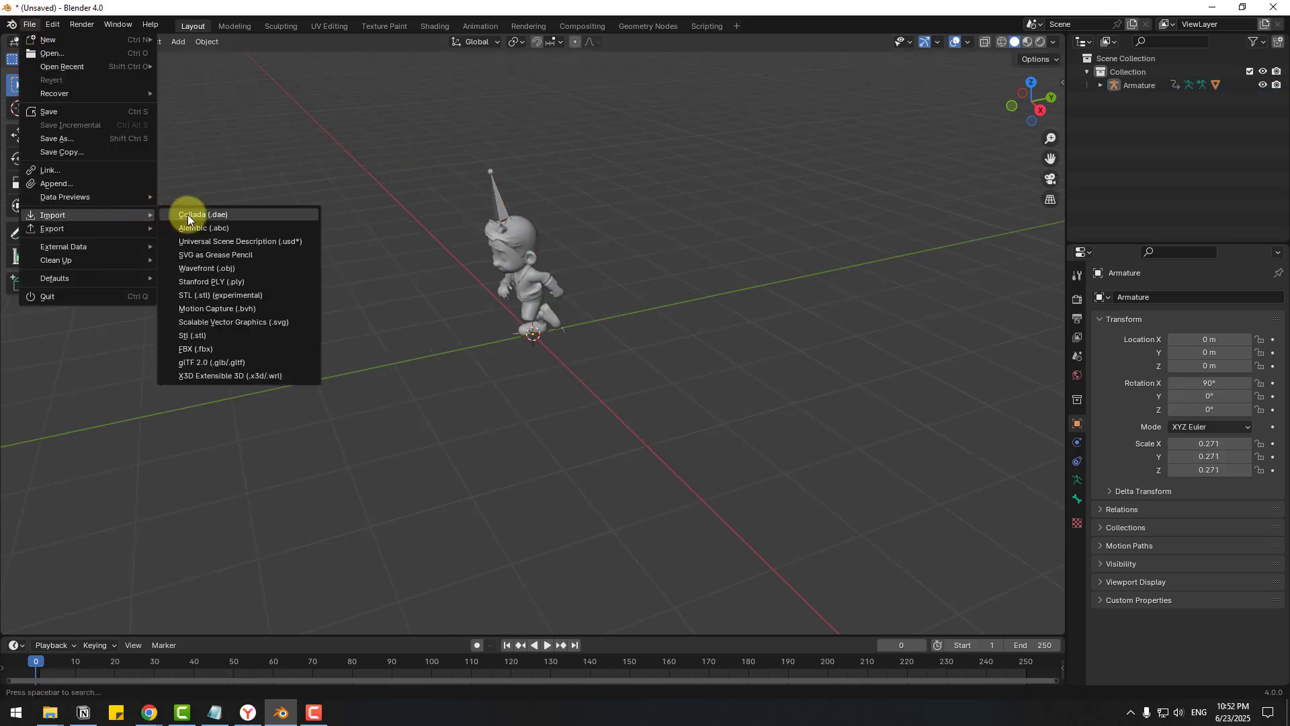
pyautogui.click(215, 363)
pyautogui.click(574, 197)
pyautogui.click(844, 578)
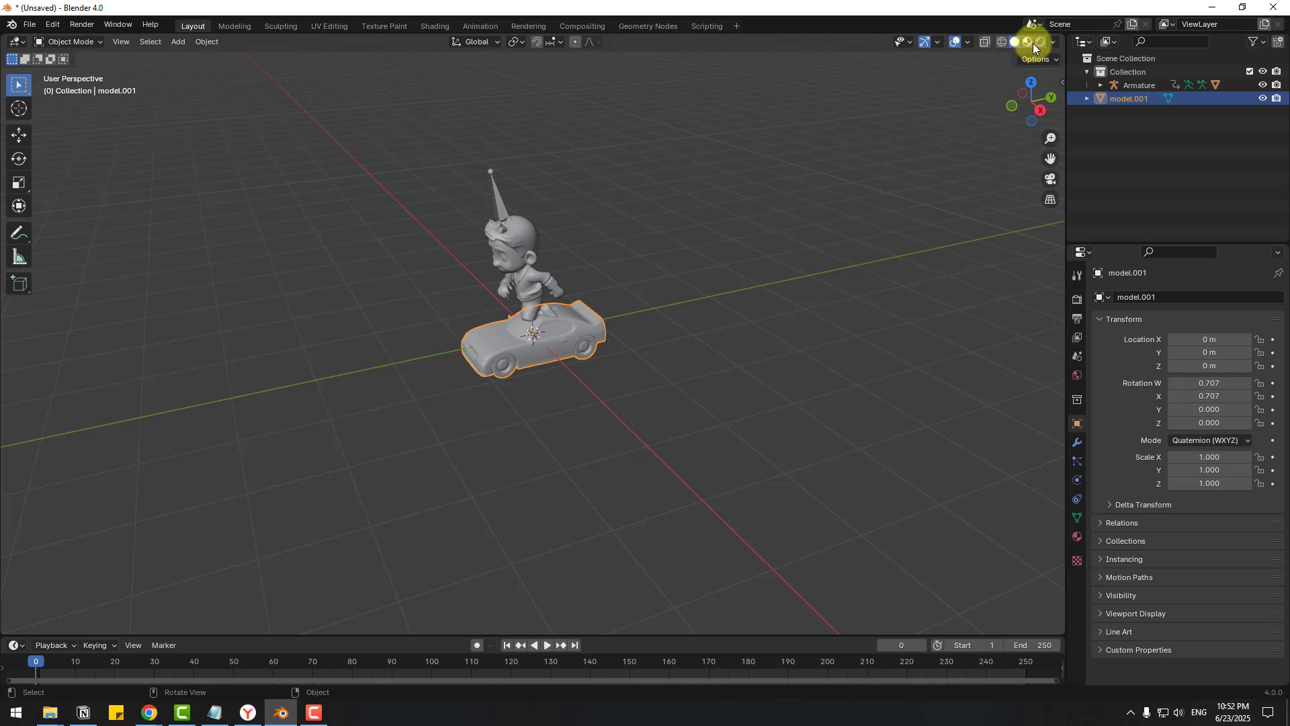
pyautogui.click(1030, 42)
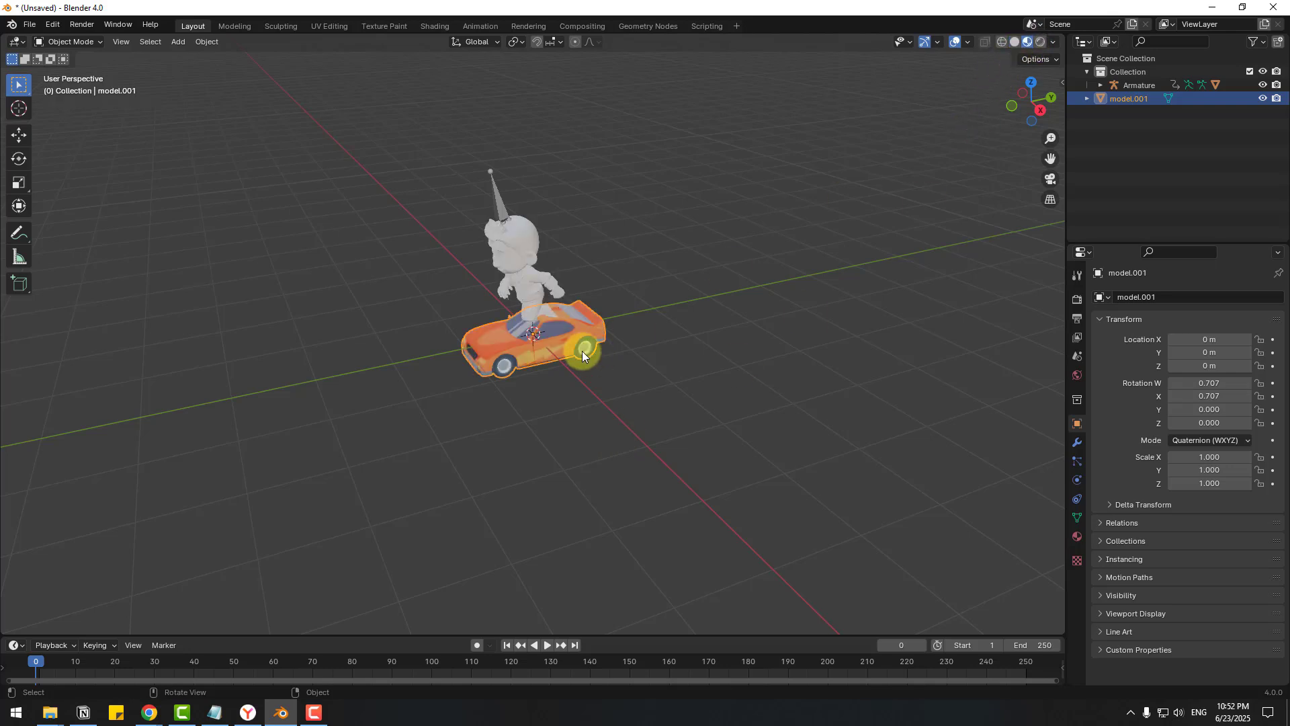
# - Scale the car up, set it on the ground, and rotate it sideways
pyautogui.press('s')
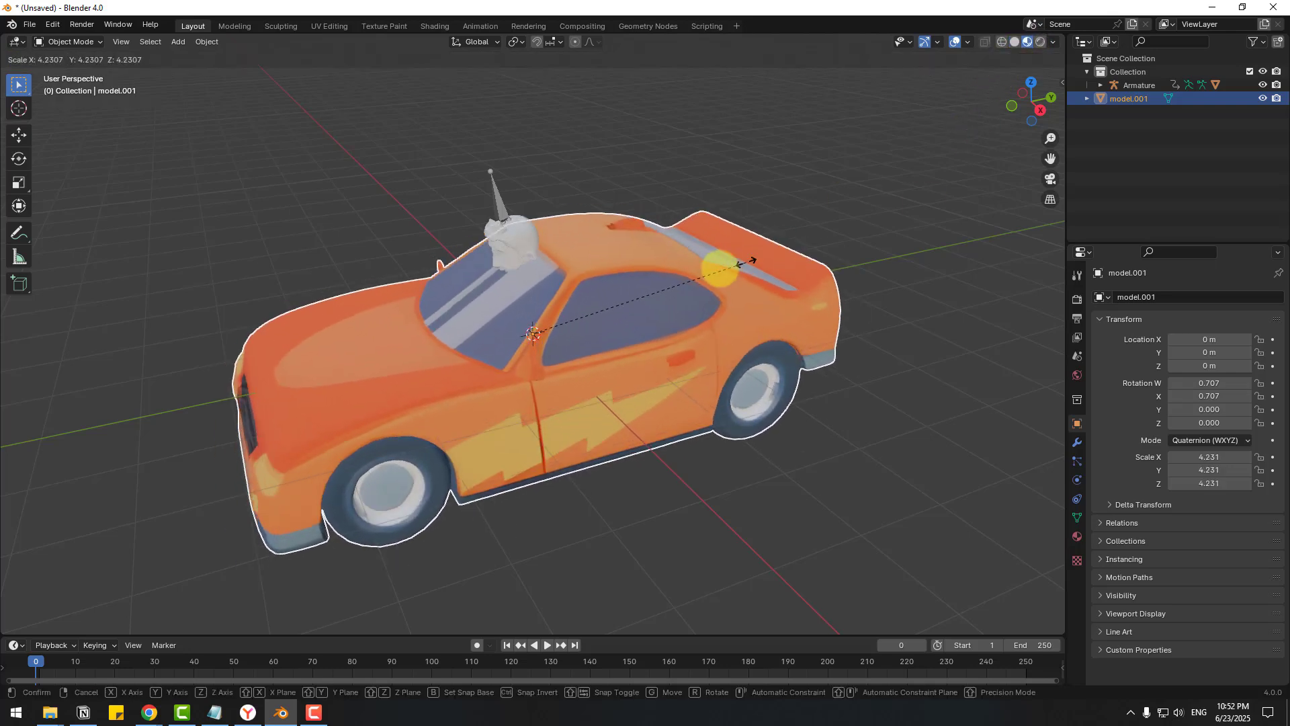
pyautogui.click(658, 289)
pyautogui.click(19, 135)
pyautogui.press('KP_1')
pyautogui.moveTo(898, 356); pyautogui.dragTo(257, 208)
pyautogui.moveTo(257, 208); pyautogui.dragTo(403, 229, button='middle')
pyautogui.press('r')
pyautogui.click(467, 252)
pyautogui.moveTo(925, 158); pyautogui.dragTo(584, 336, button='middle')
pyautogui.click(575, 361)
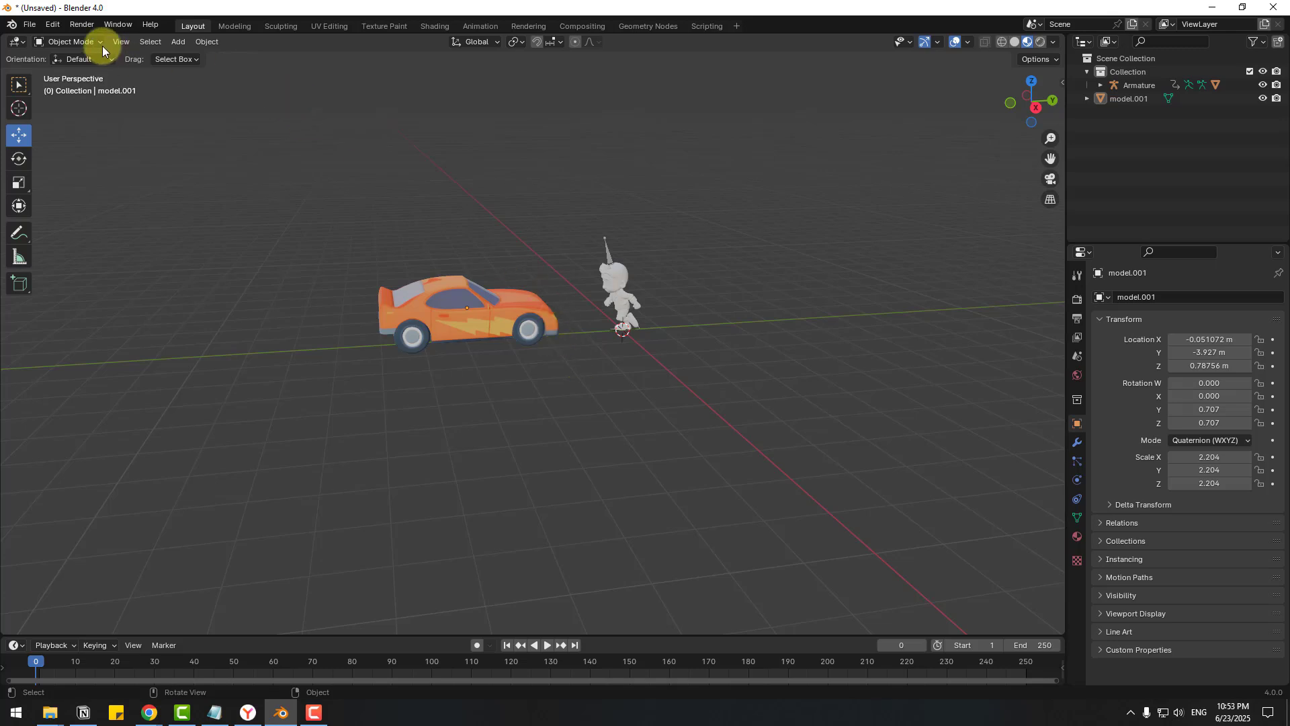
# - Import City.glb and scale the city up around the boy
pyautogui.click(30, 25)
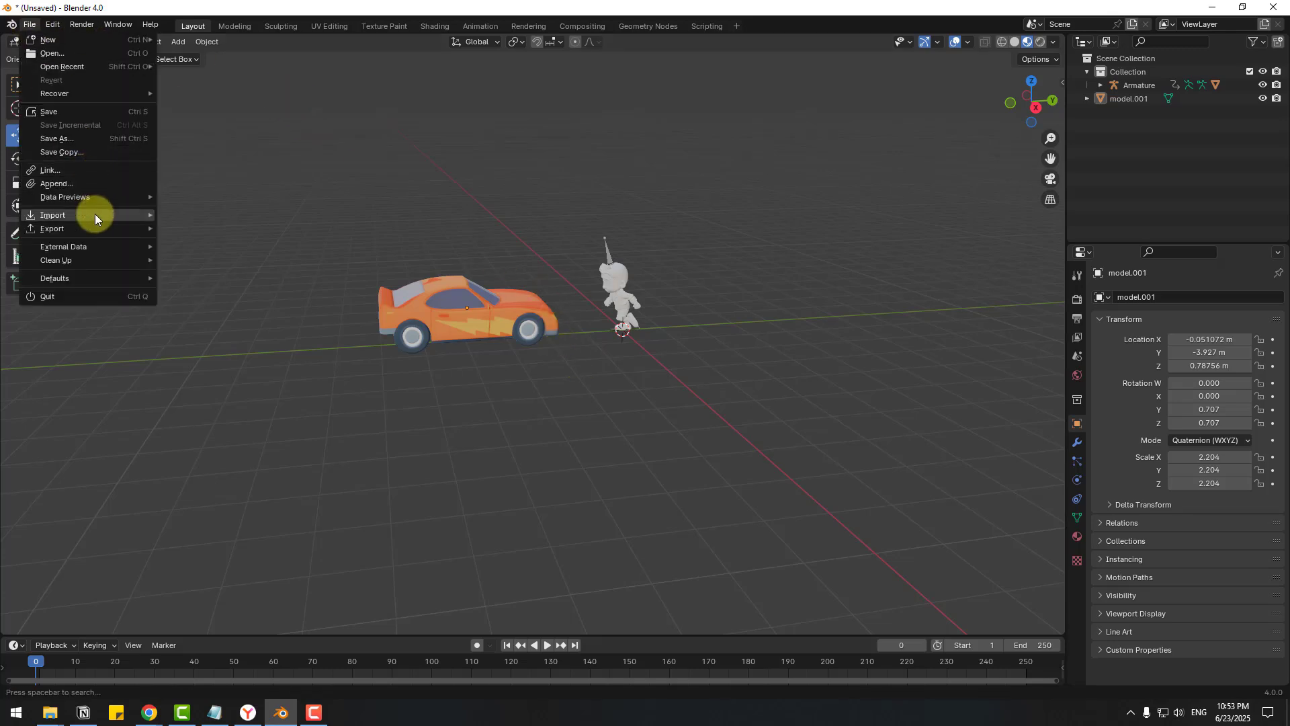
pyautogui.moveTo(96, 215)
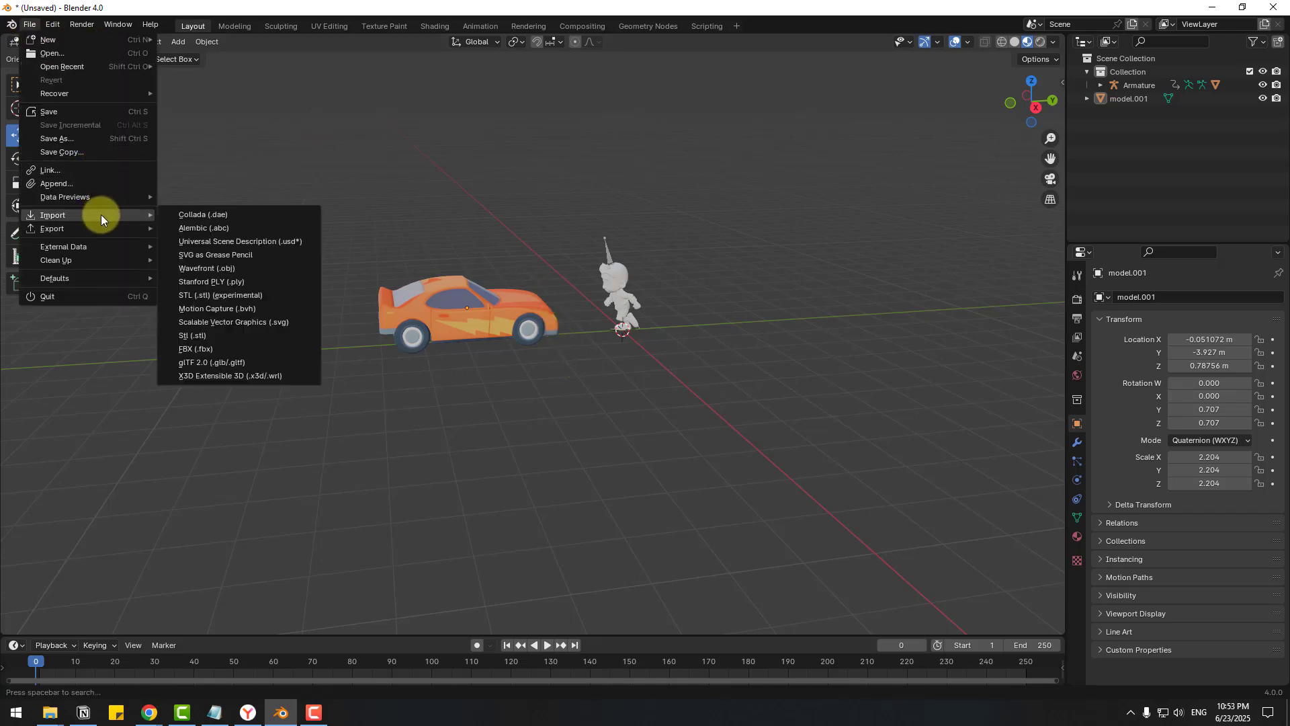
pyautogui.click(233, 364)
pyautogui.click(668, 205)
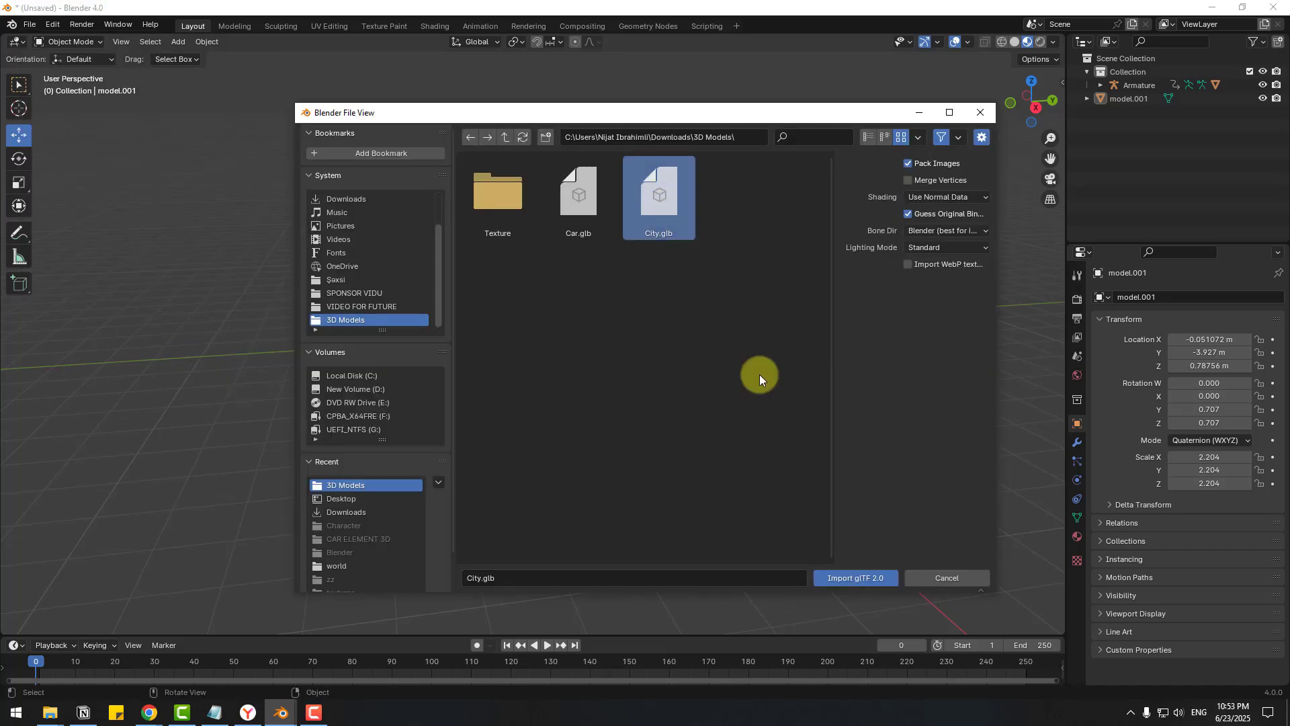
pyautogui.click(859, 577)
pyautogui.press('s')
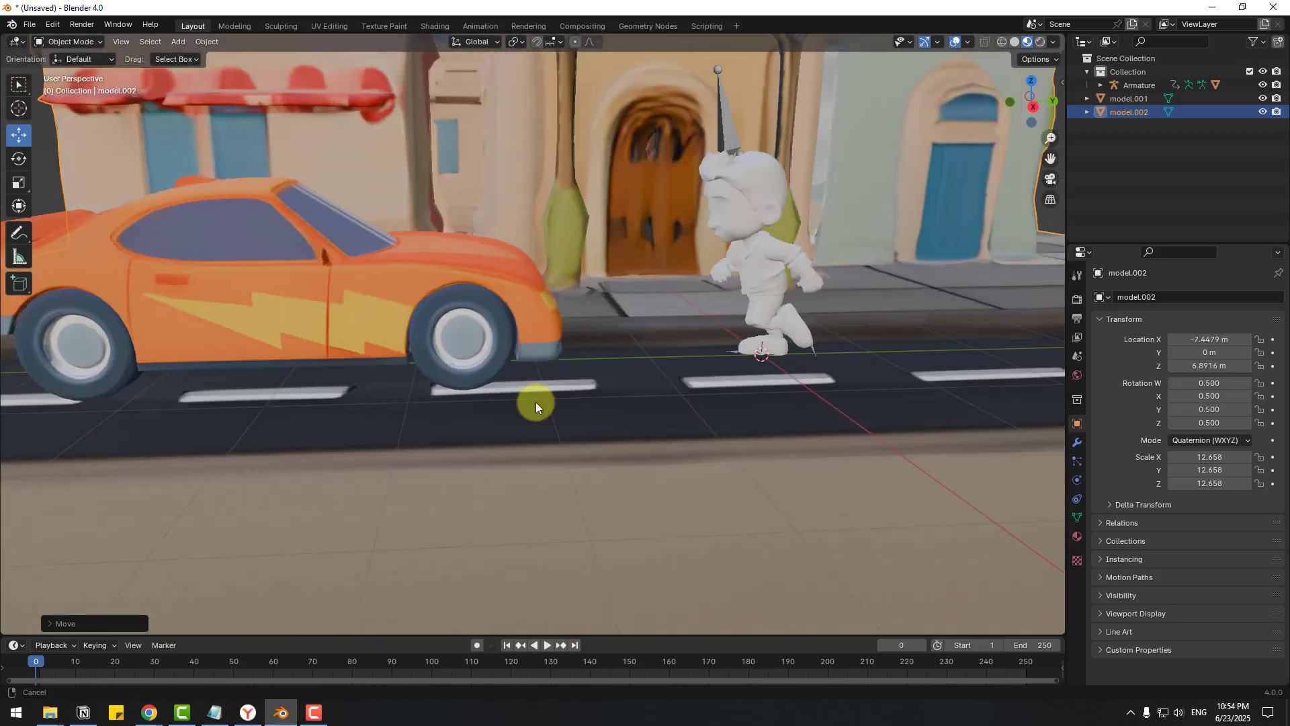
# - Return to frame 0 and select the orange car
pyautogui.click(239, 666)
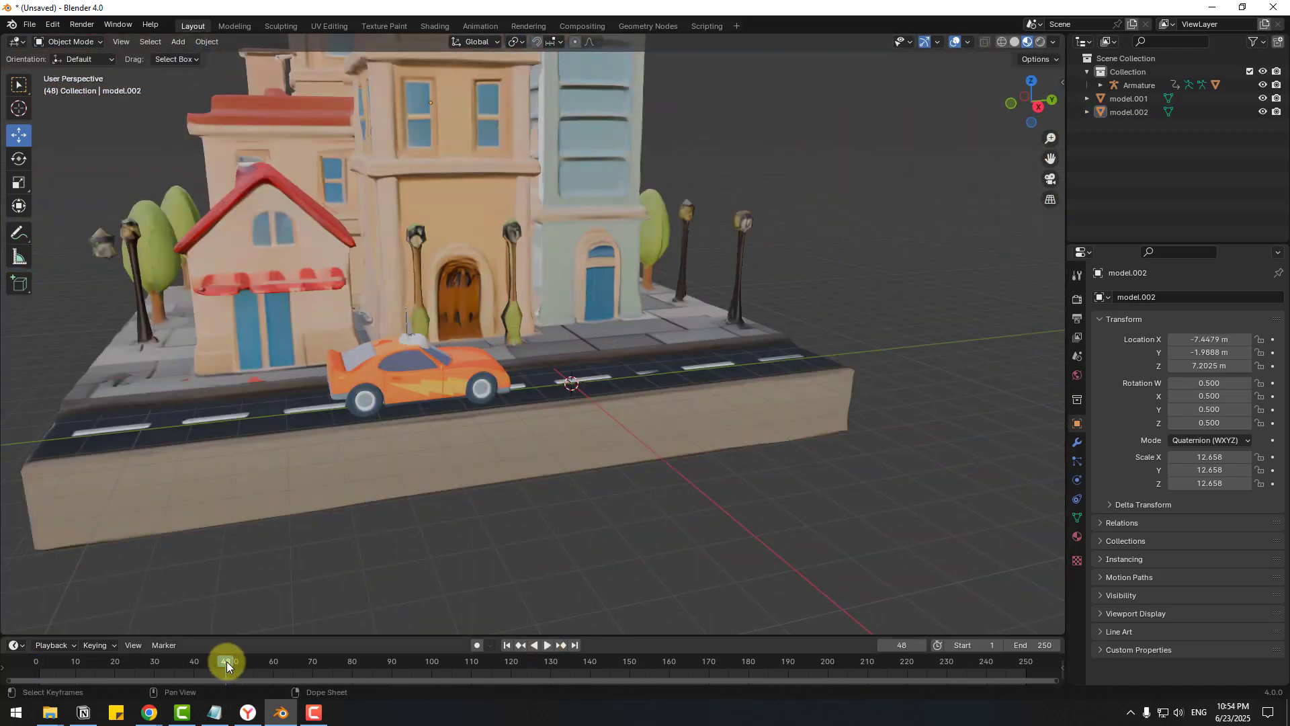
pyautogui.hotkey('shift', 'Left')
pyautogui.click(425, 364)
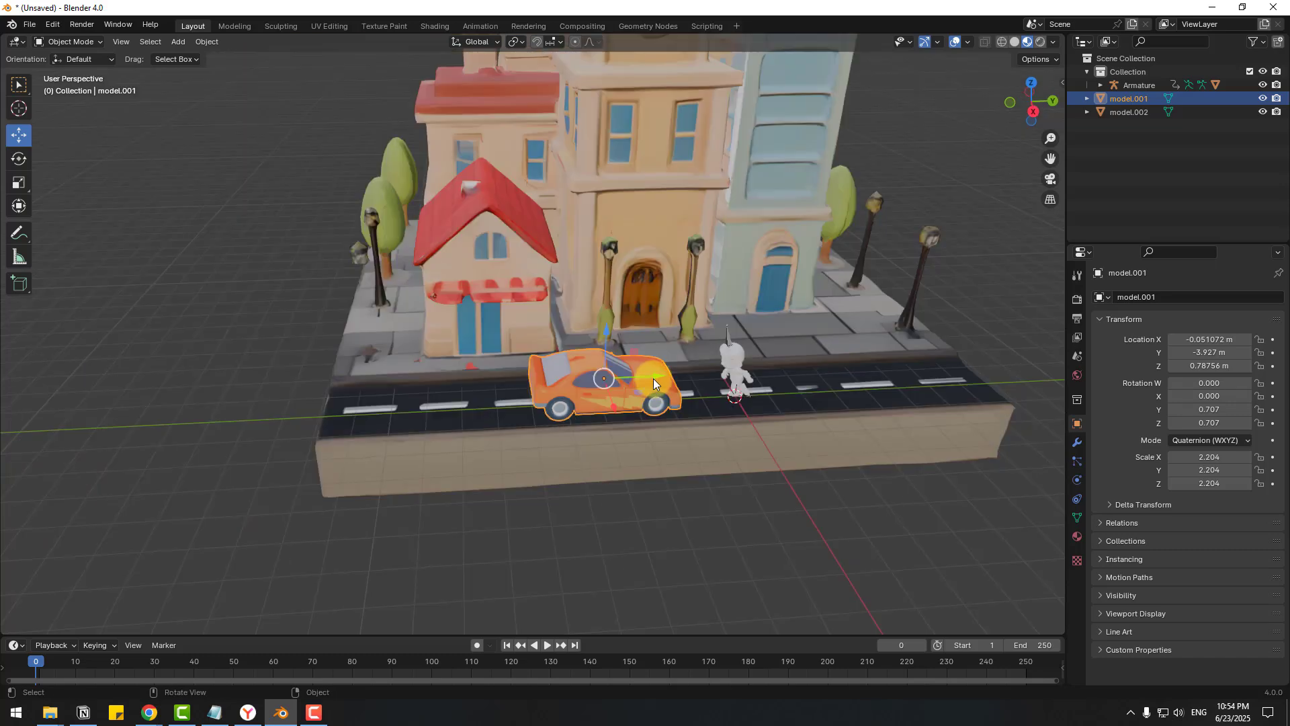
# - Keyframe the car's Y location off the road's left end at frame 0 and right end at frame 60
pyautogui.moveTo(653, 378); pyautogui.dragTo(177, 379)
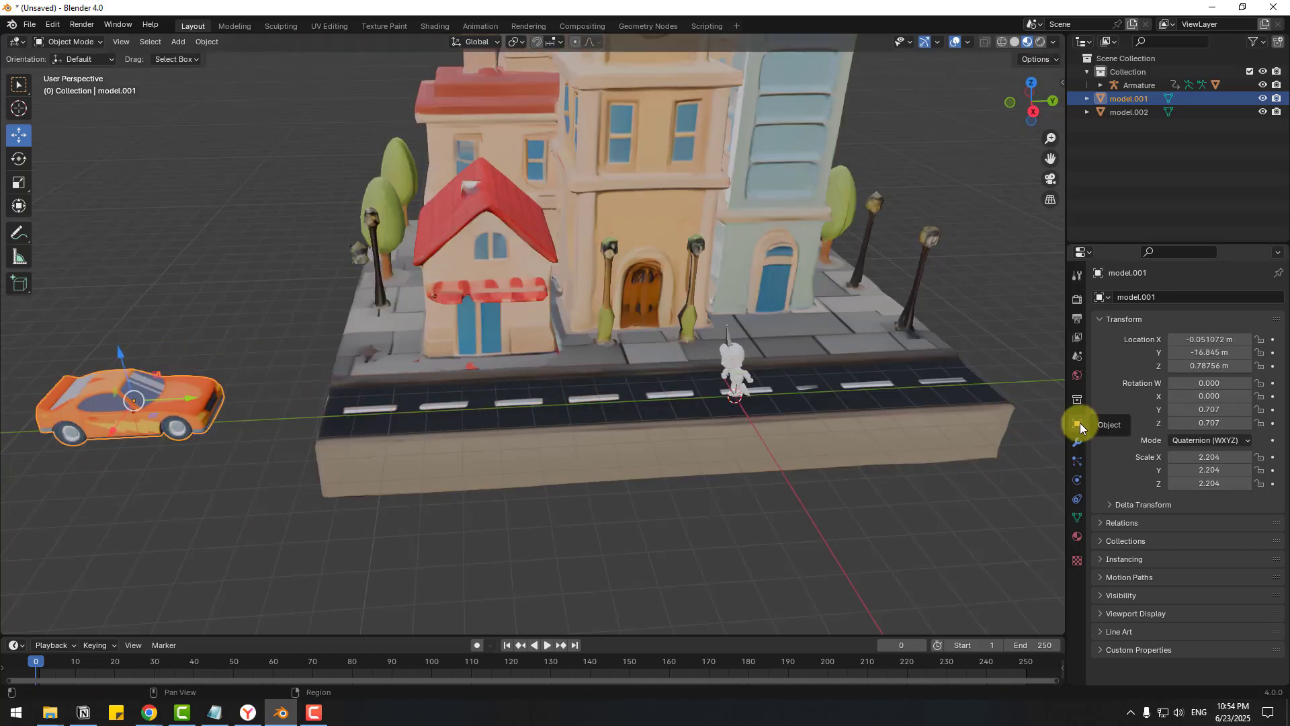
pyautogui.click(1272, 354)
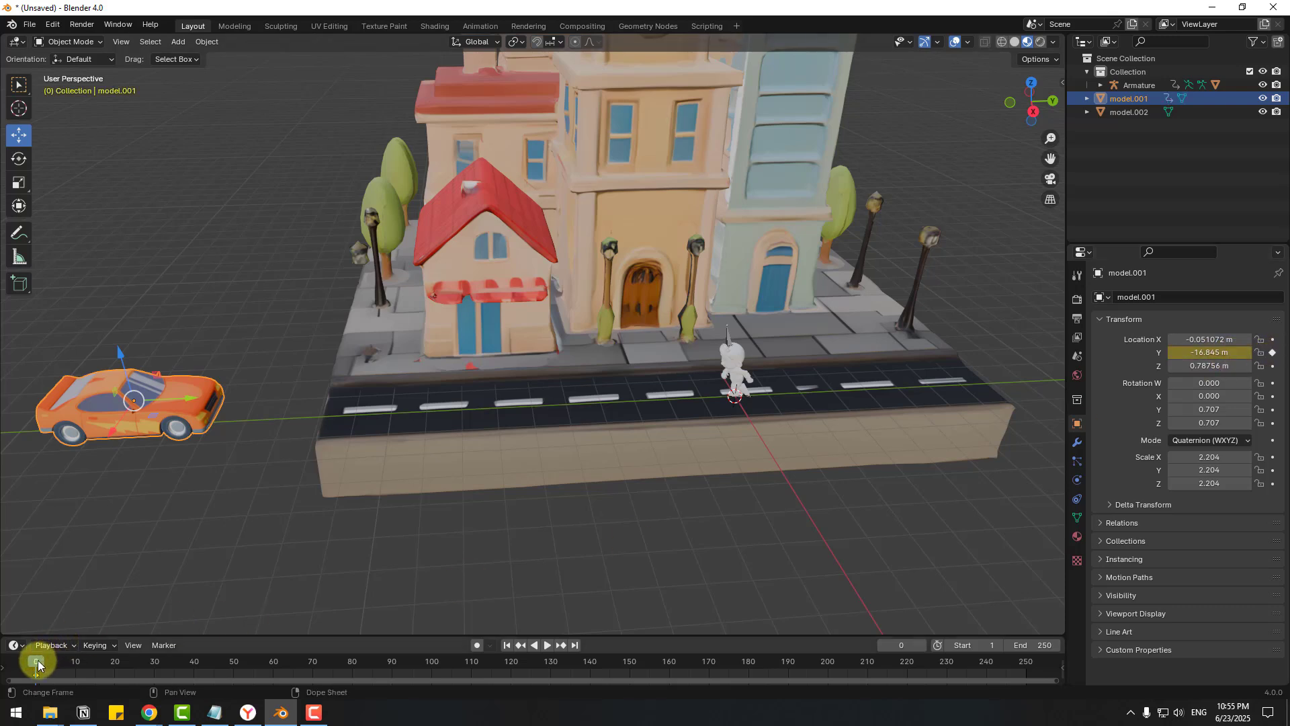
pyautogui.moveTo(35, 662); pyautogui.dragTo(68, 665)
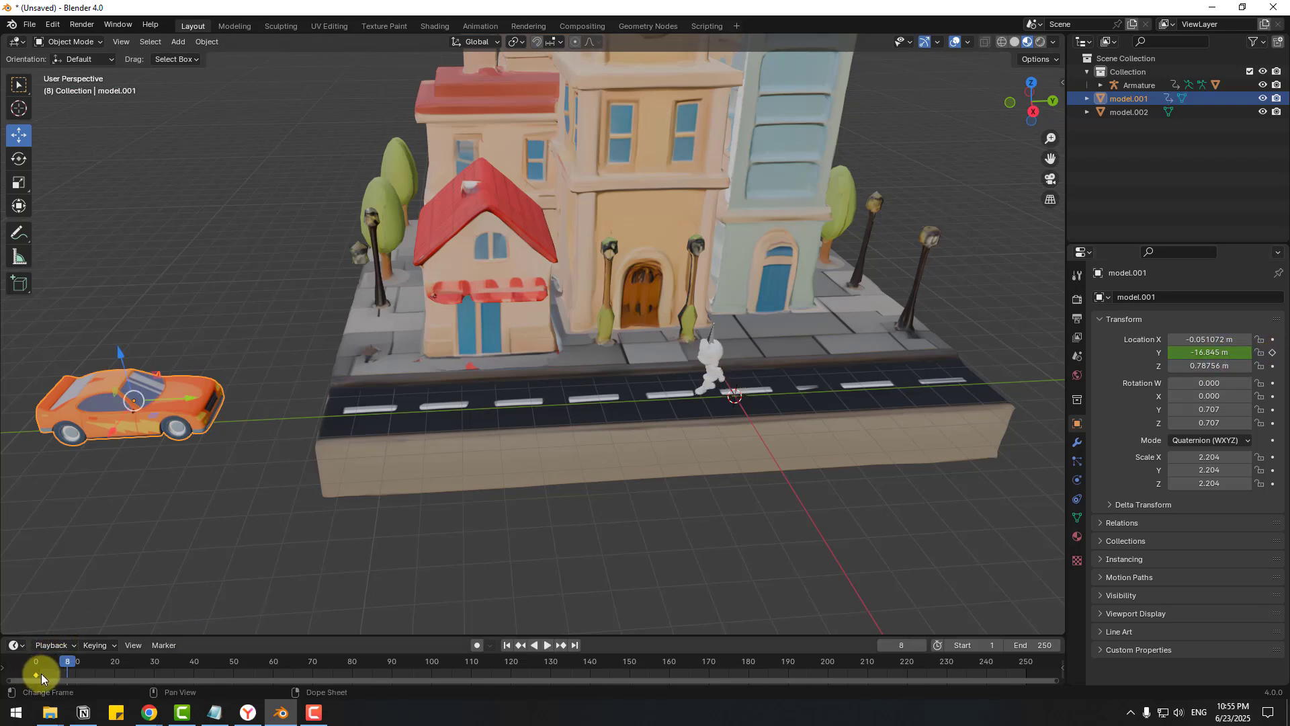
pyautogui.press('space')
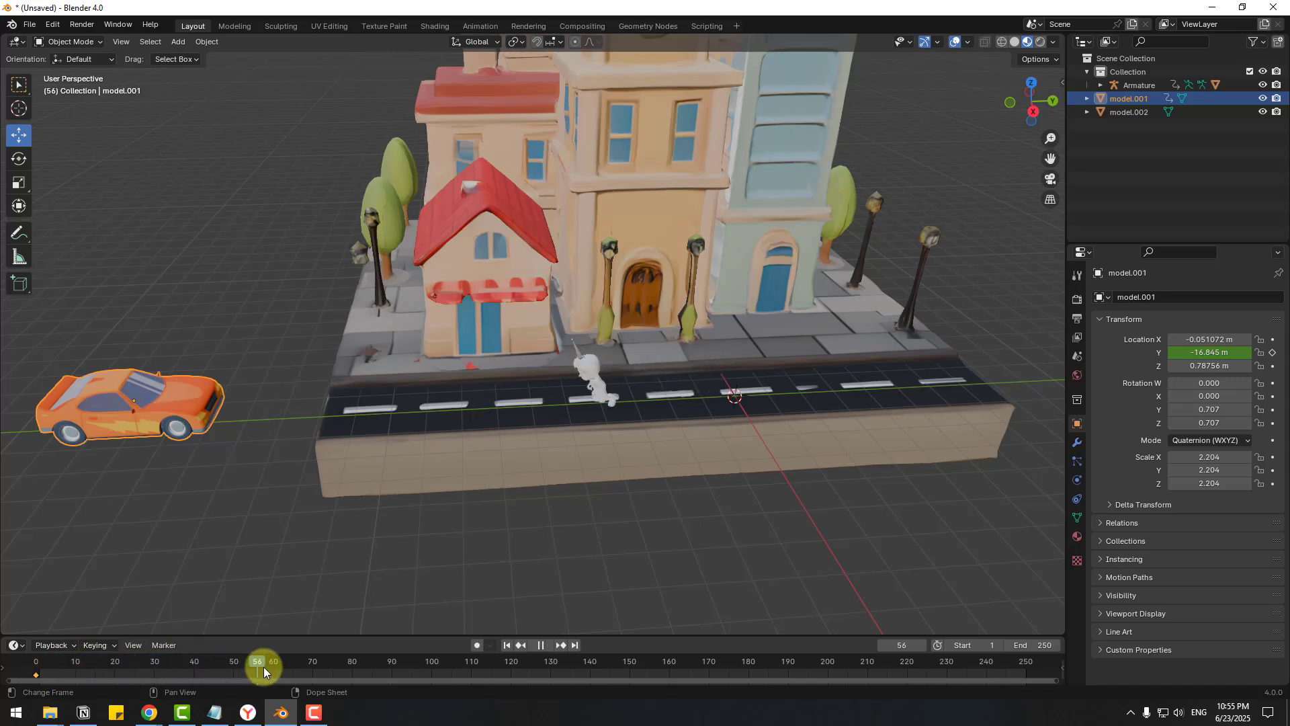
pyautogui.click(273, 666)
pyautogui.click(169, 405)
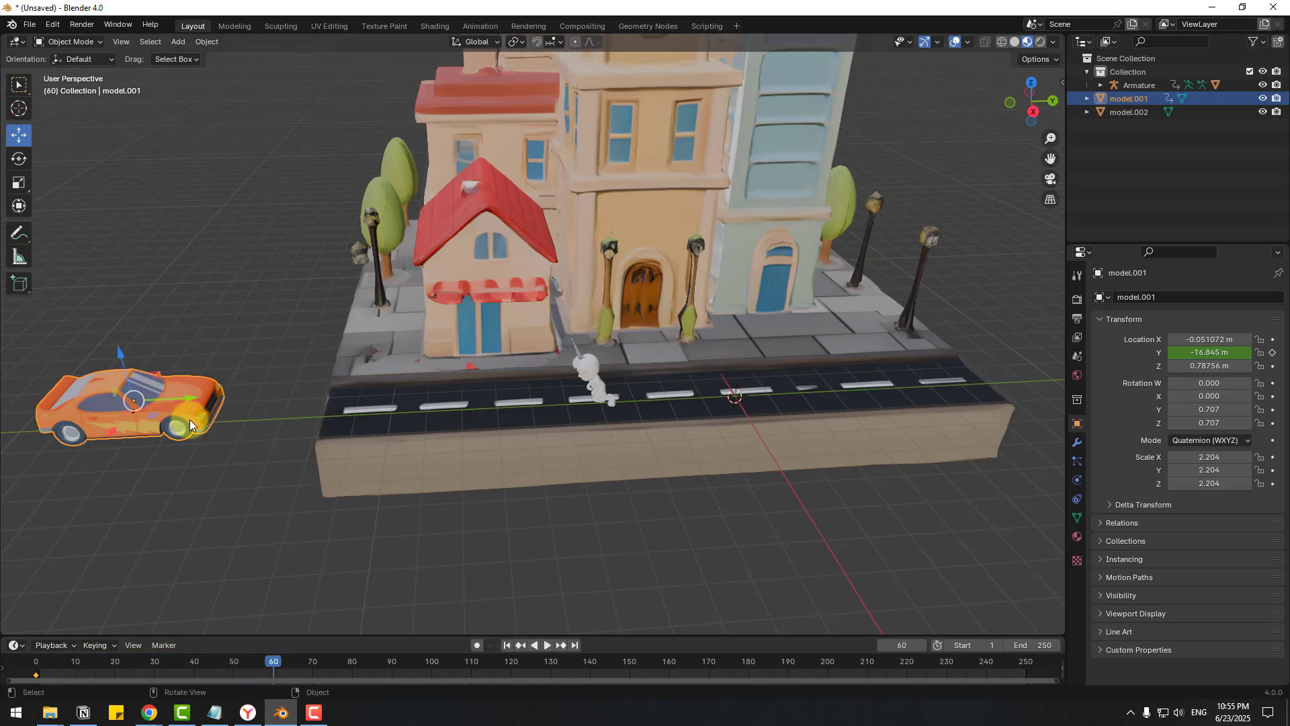
pyautogui.moveTo(177, 403); pyautogui.dragTo(1013, 391)
pyautogui.click(1271, 355)
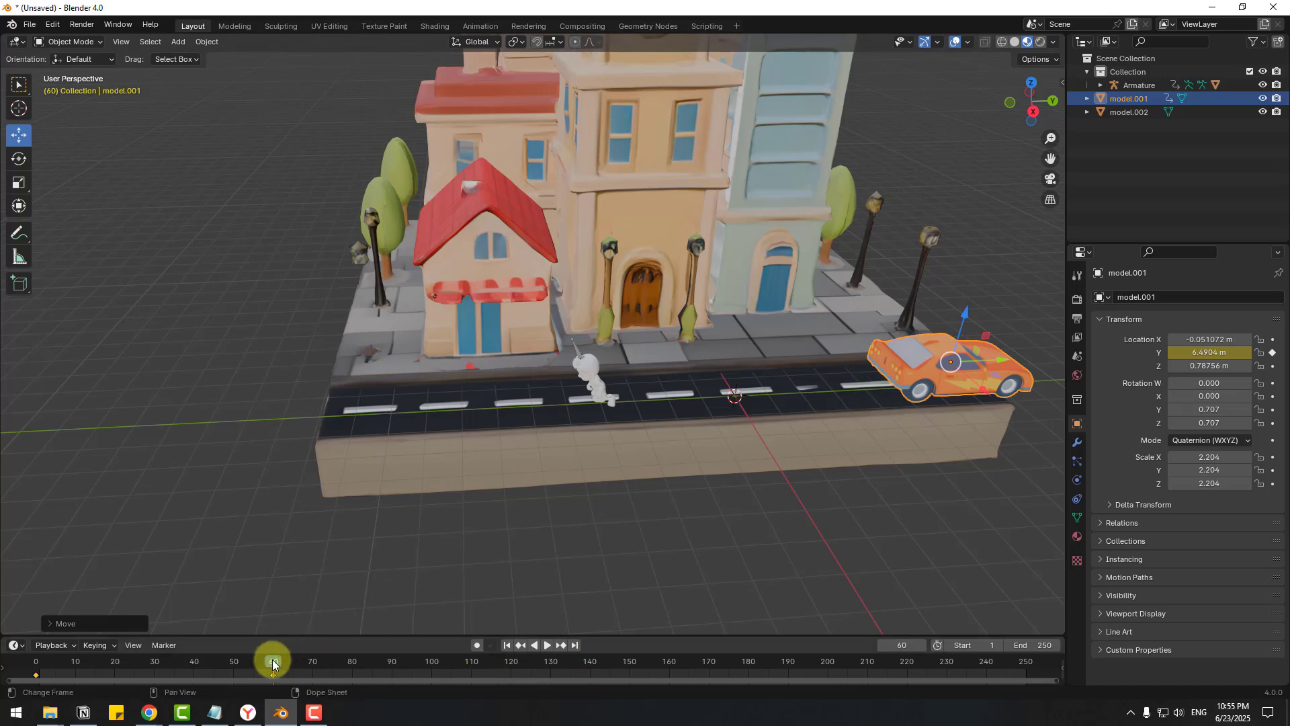
# - Move the car's end keyframe earlier to frame 40 and preview the drive
pyautogui.moveTo(272, 665); pyautogui.dragTo(34, 667)
pyautogui.click(547, 645)
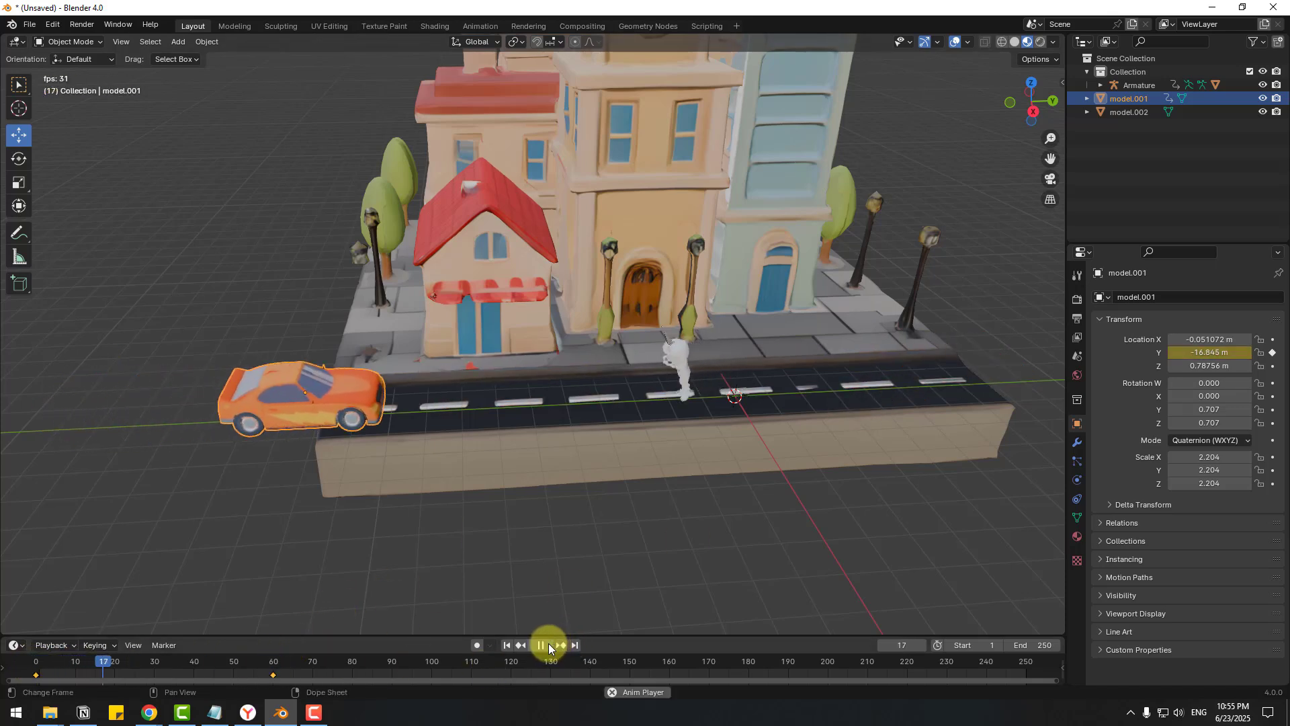
pyautogui.click(542, 645)
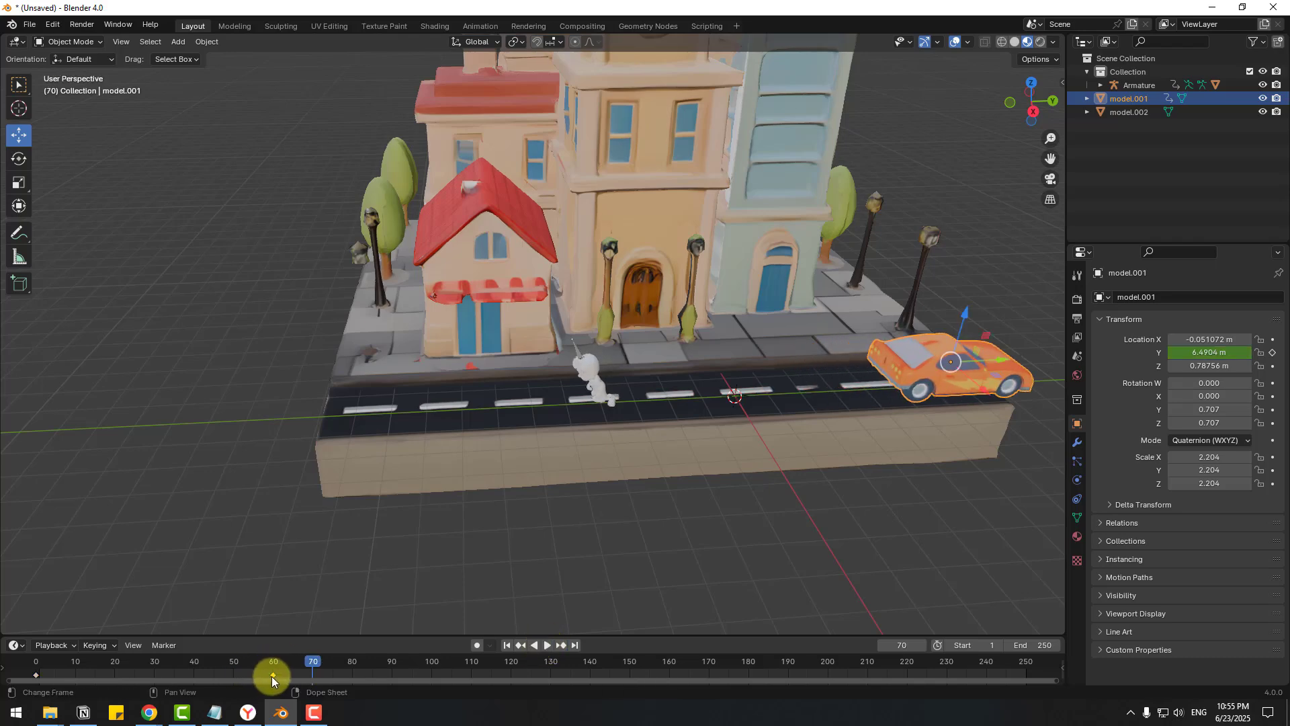
pyautogui.moveTo(272, 675); pyautogui.dragTo(222, 675)
pyautogui.scroll(8, 638, 470)
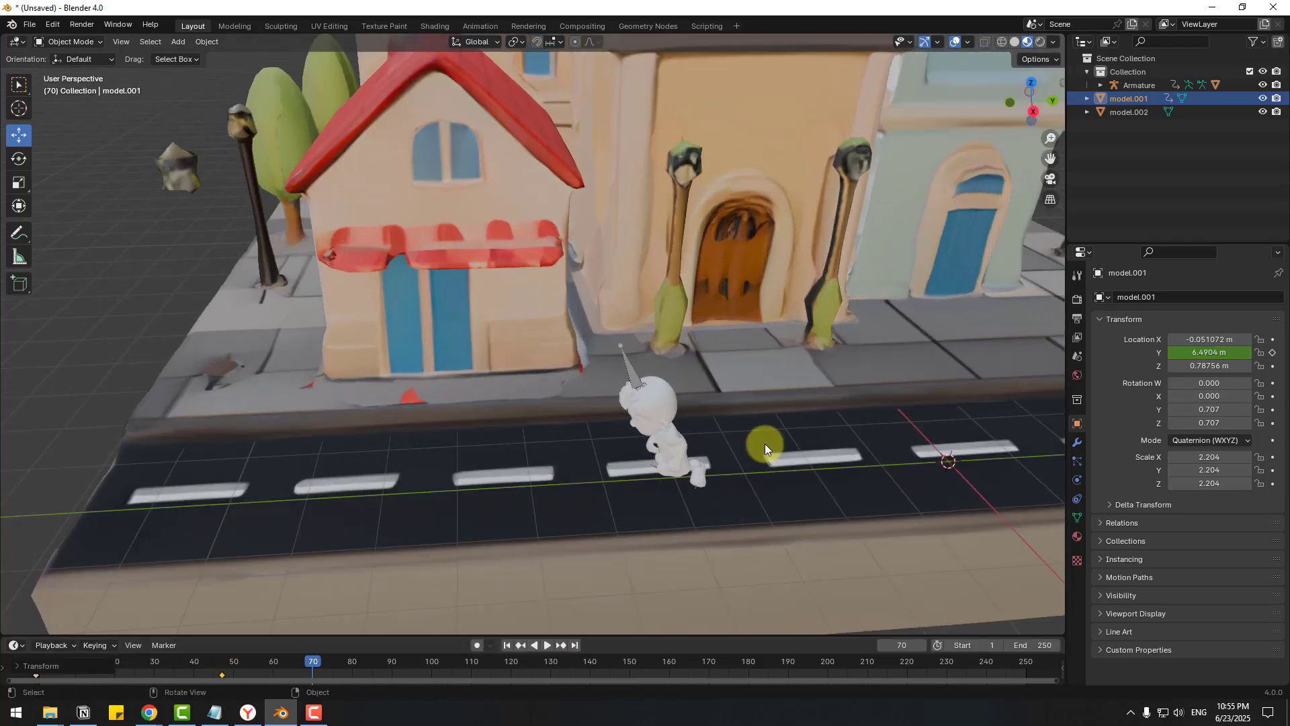
pyautogui.moveTo(766, 437); pyautogui.dragTo(598, 494, button='middle')
pyautogui.moveTo(144, 662)
pyautogui.mouseDown()
pyautogui.moveTo(111, 663)
pyautogui.moveTo(129, 661)
pyautogui.mouseUp()
pyautogui.moveTo(222, 676); pyautogui.dragTo(85, 663)
pyautogui.press('space')
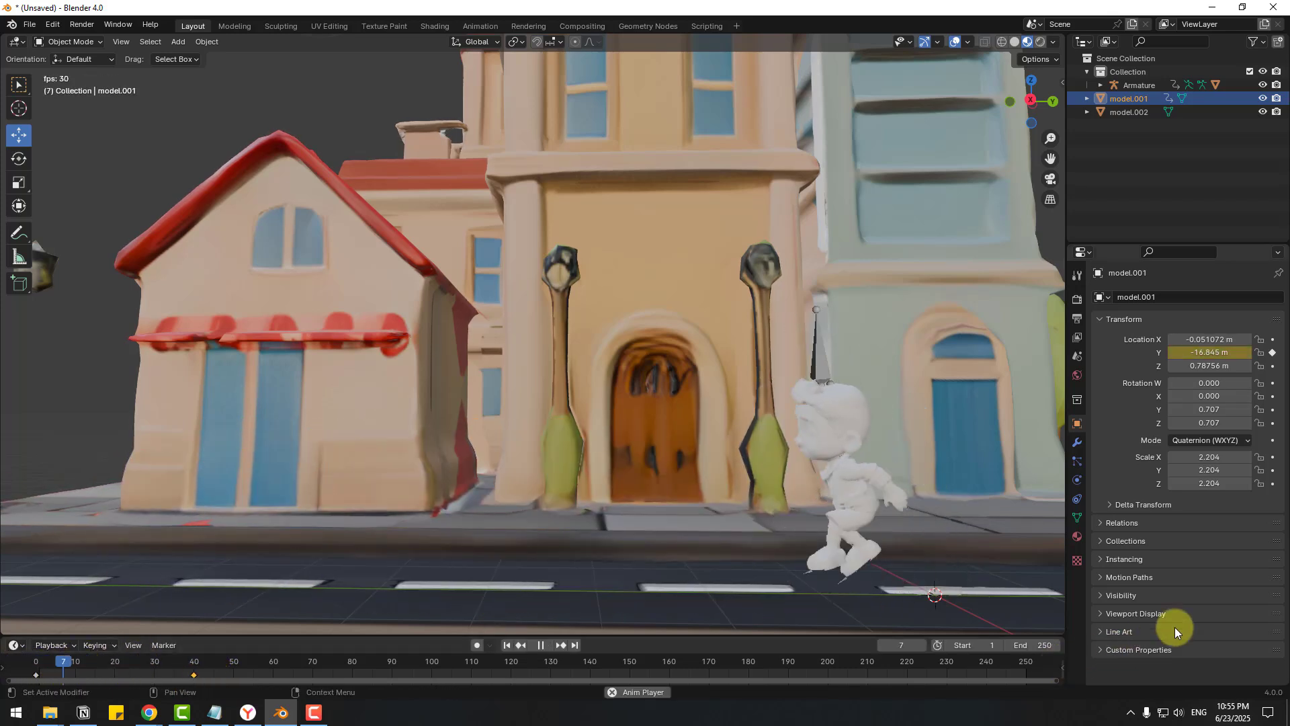
pyautogui.press('space')
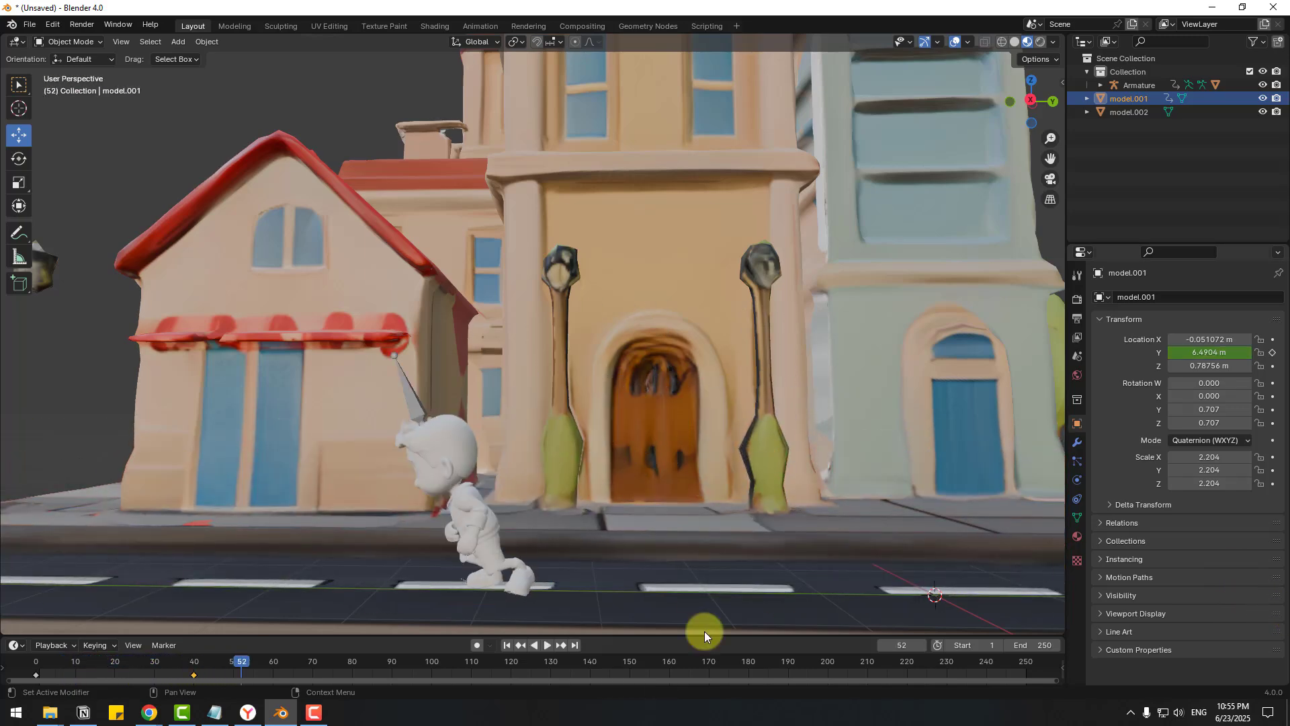
# - Add a Cube empty to the scene
pyautogui.moveTo(241, 665); pyautogui.dragTo(165, 618)
pyautogui.click(179, 43)
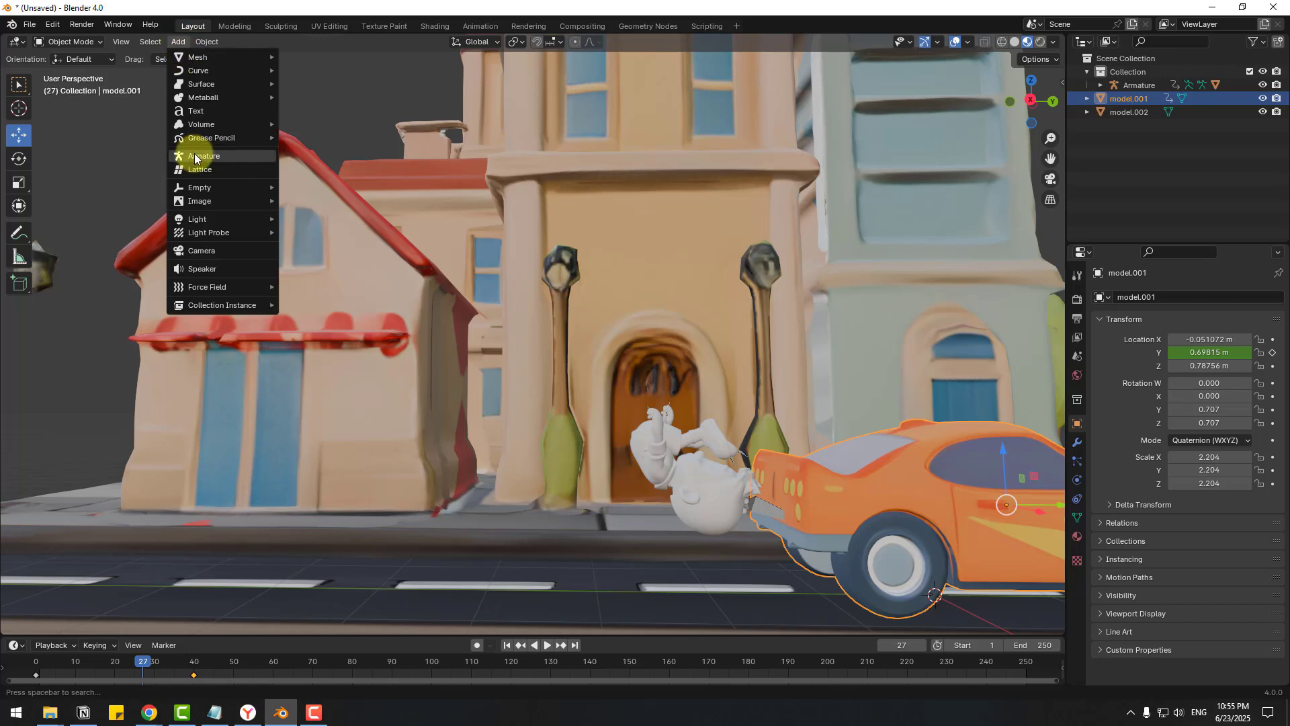
pyautogui.moveTo(237, 192)
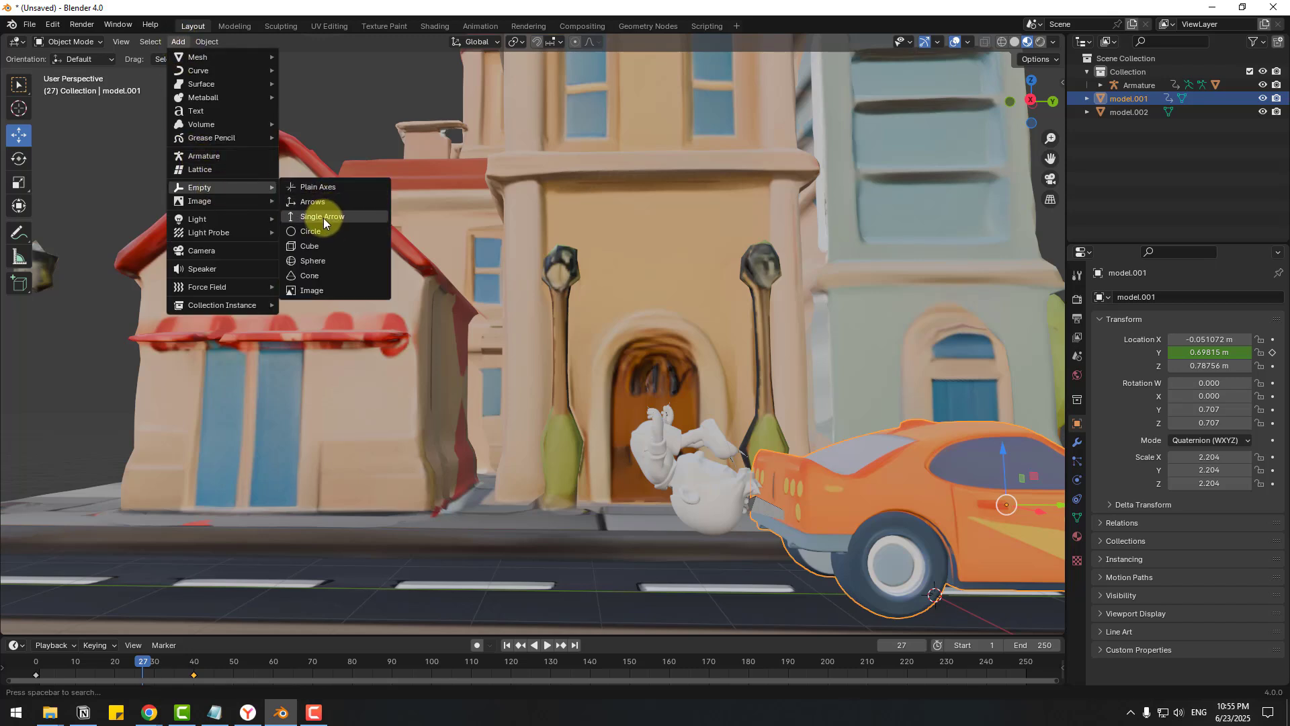
pyautogui.click(309, 246)
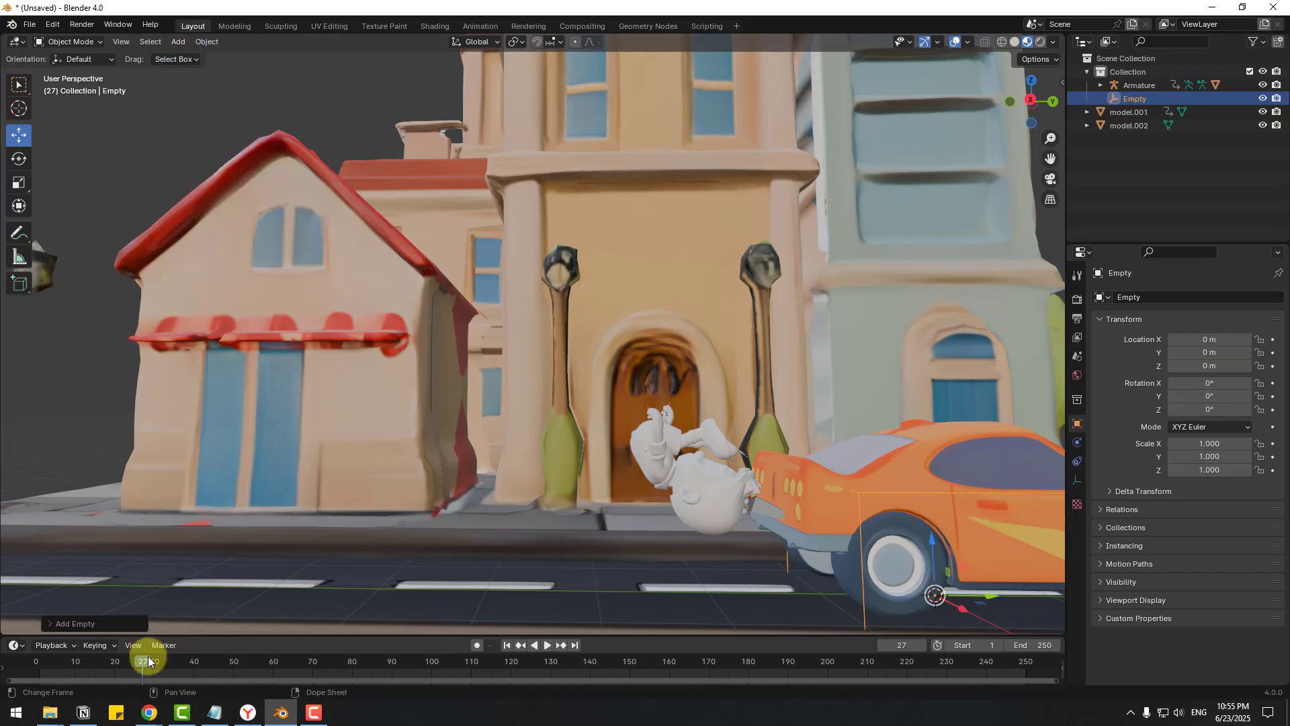
# - At frame 0, raise the empty along Z to the boy's waist and scale it to 0.275
pyautogui.moveTo(147, 662); pyautogui.dragTo(14, 667)
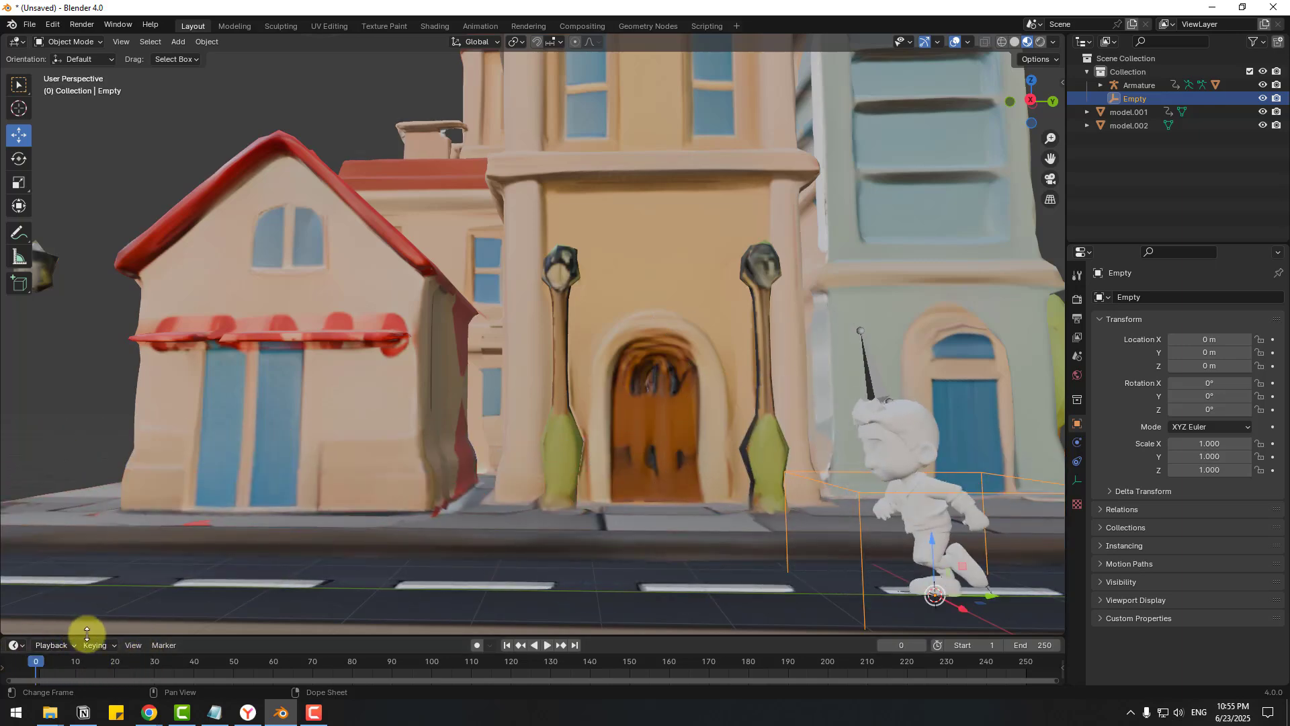
pyautogui.scroll(-6, 735, 492)
pyautogui.moveTo(735, 492); pyautogui.dragTo(604, 421, button='middle')
pyautogui.scroll(6, 689, 485)
pyautogui.press('g')
pyautogui.press('z')
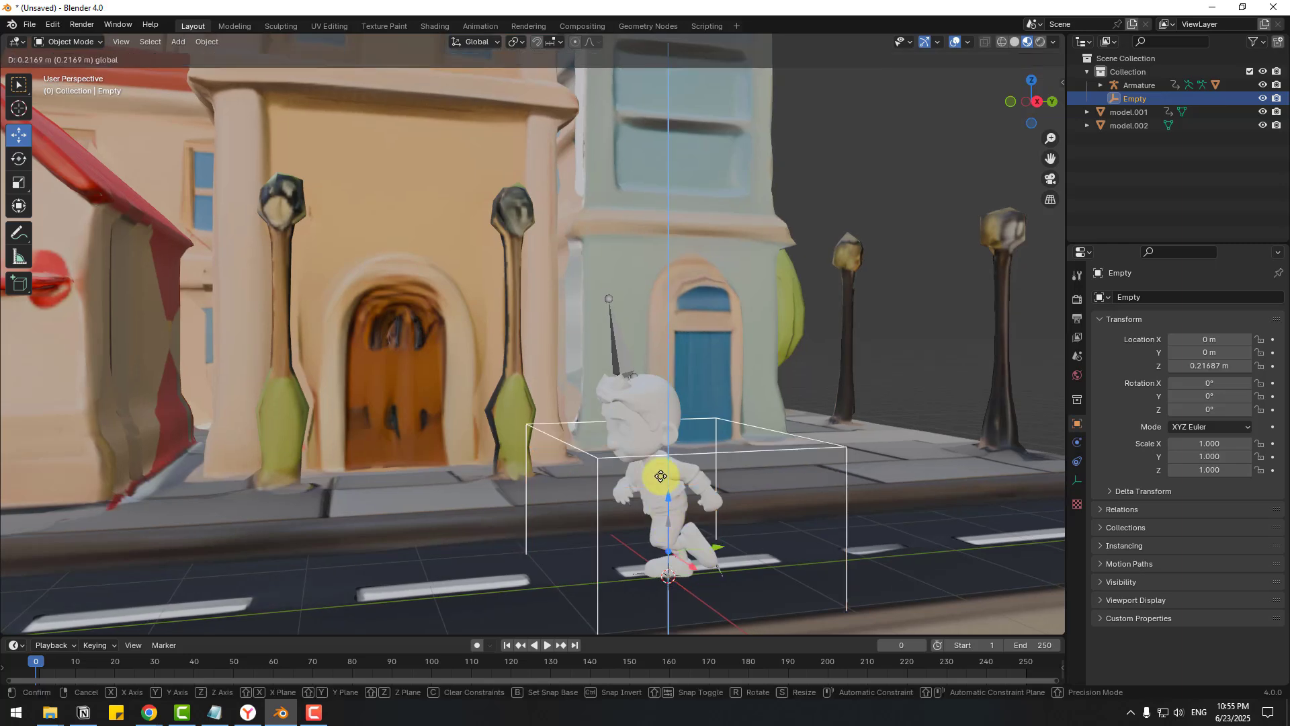
pyautogui.click(672, 385)
pyautogui.press('s')
pyautogui.click(656, 432)
# - Select the boy's mesh and make his Armature the active object
pyautogui.scroll(2, 663, 411)
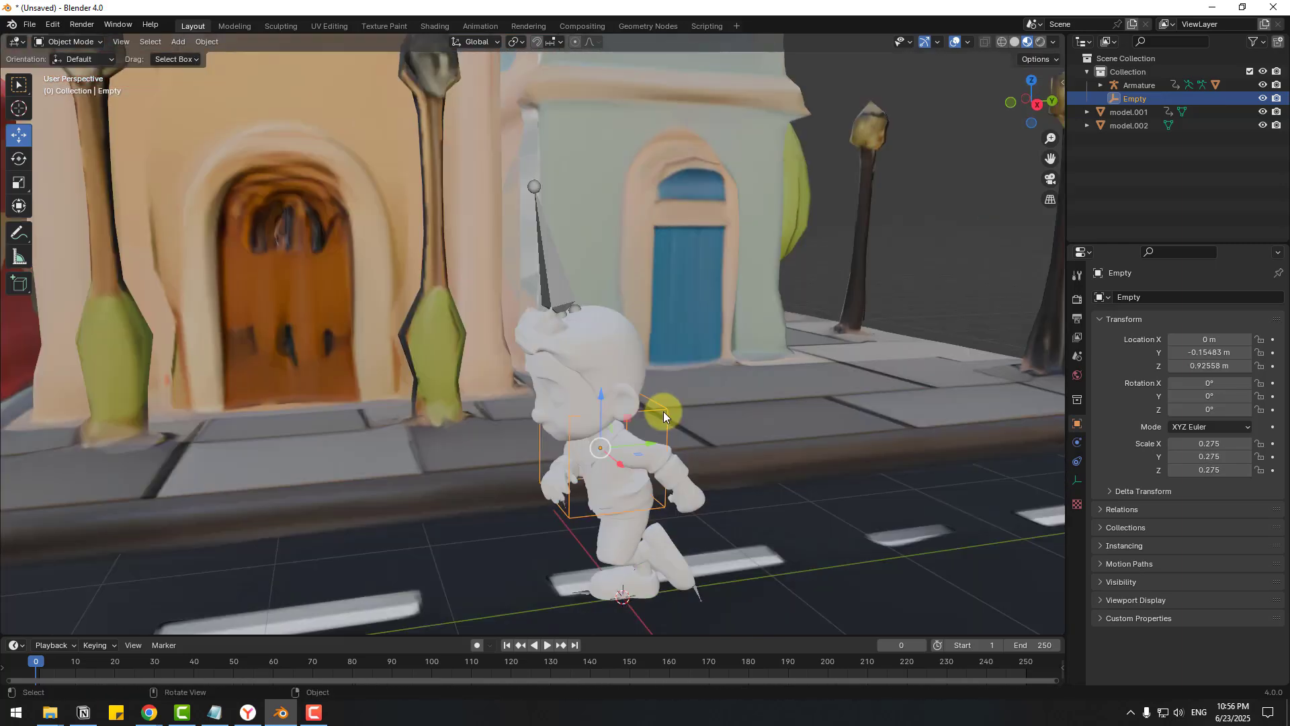
pyautogui.click(583, 368)
pyautogui.scroll(1, 595, 387)
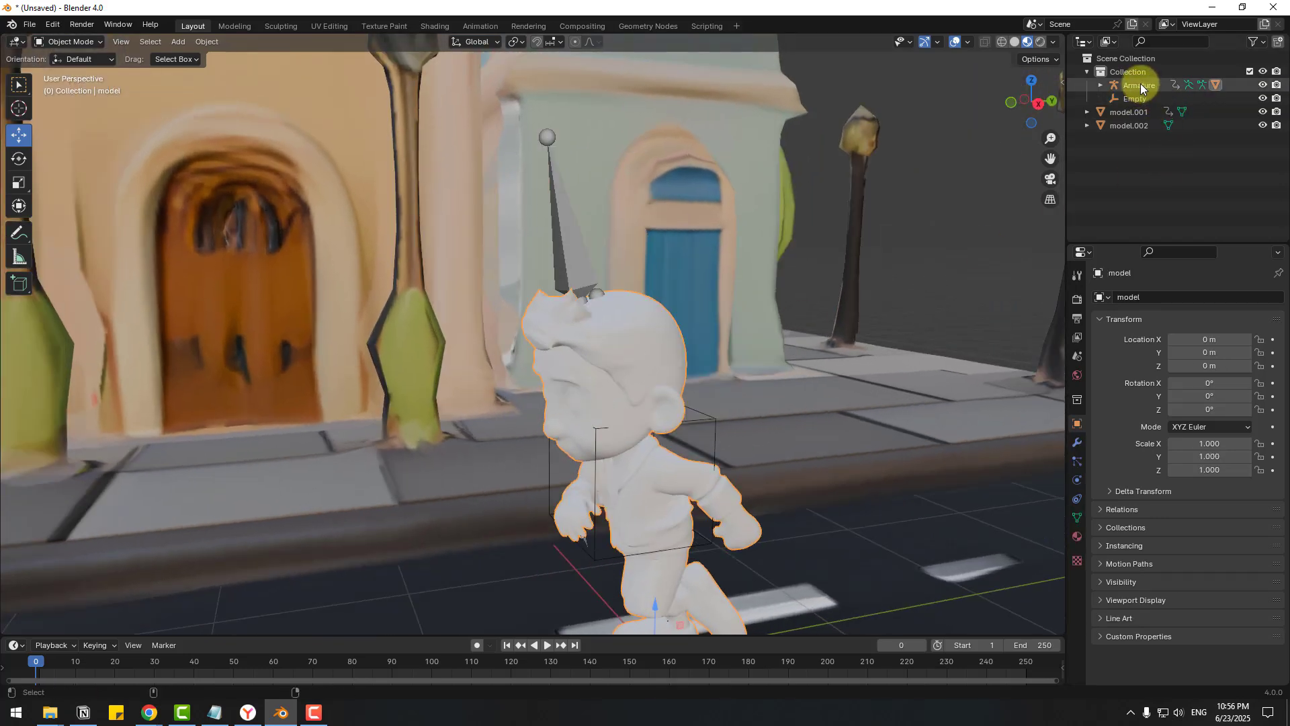
pyautogui.keyDown('ctrl'); pyautogui.click(1139, 84); pyautogui.keyUp('ctrl')
pyautogui.scroll(-1, 605, 489)
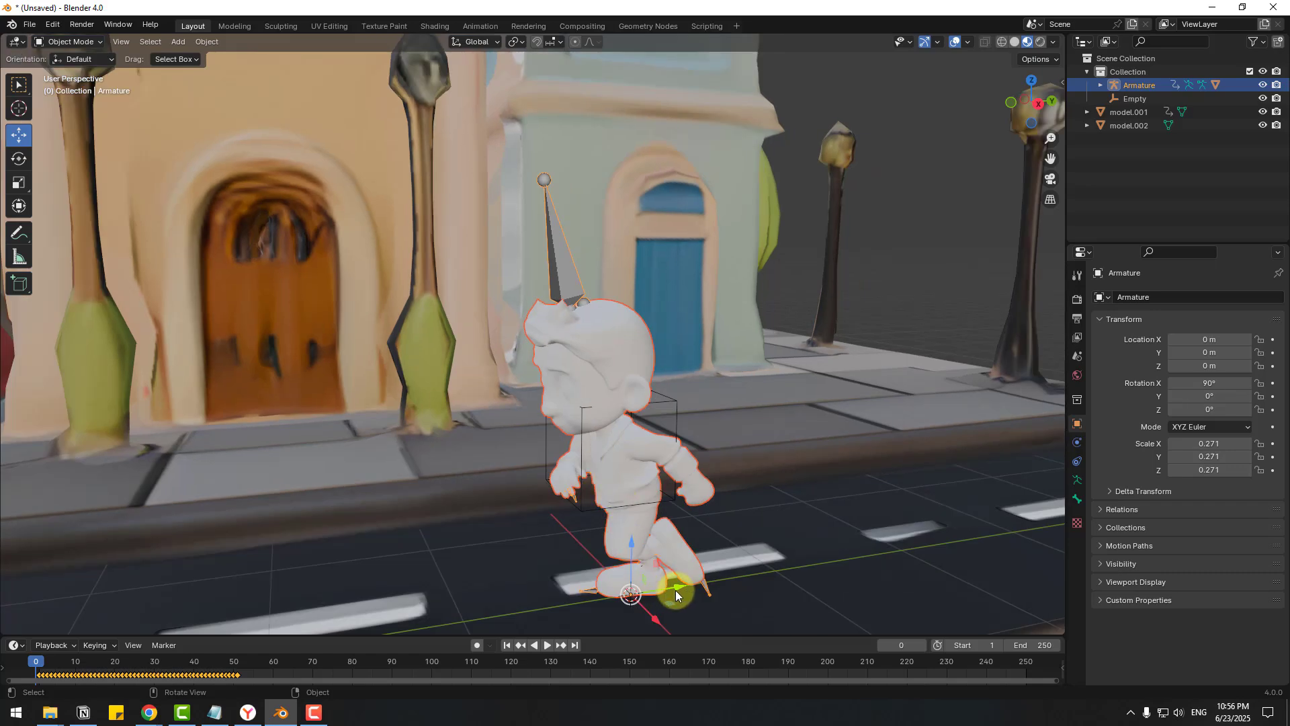
# - Parent the Armature to the Empty using Object (Keep Transform), then select only the Empty
pyautogui.moveTo(675, 590); pyautogui.dragTo(699, 547)
pyautogui.rightClick(676, 406)
pyautogui.keyDown('shift'); pyautogui.click(667, 401); pyautogui.keyUp('shift')
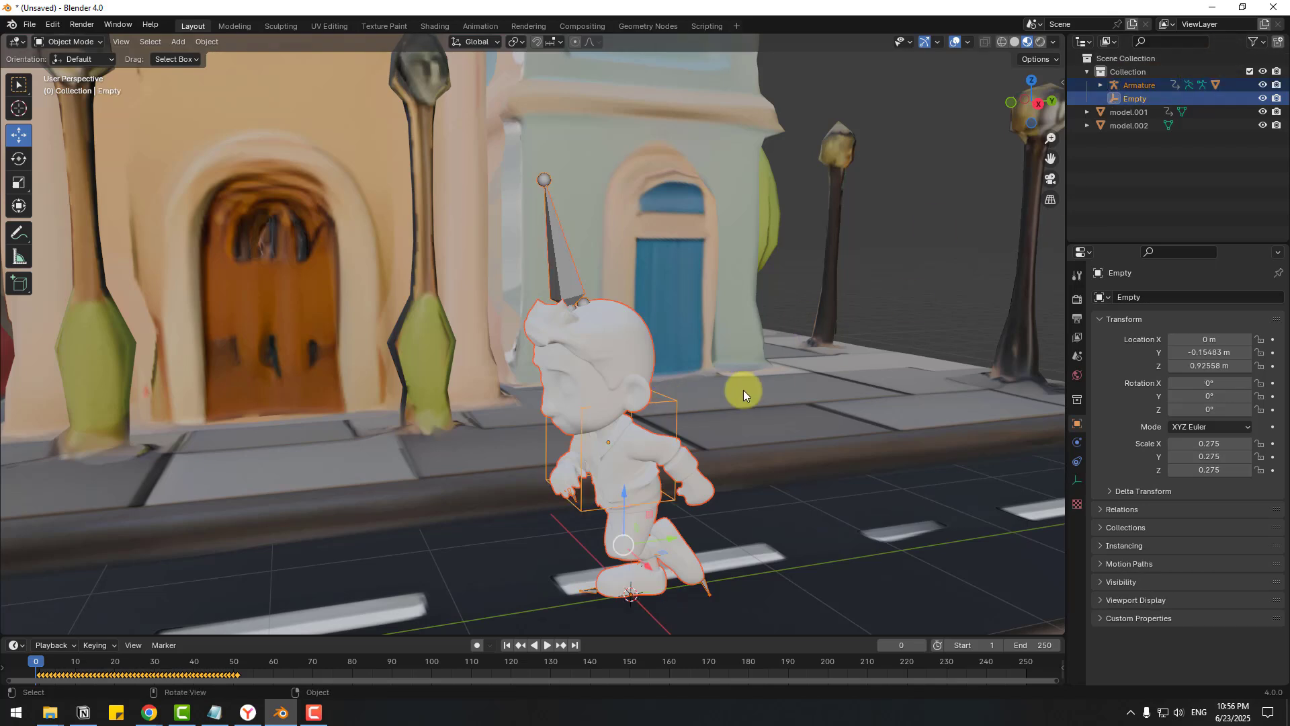
pyautogui.hotkey('ctrl', 'p')
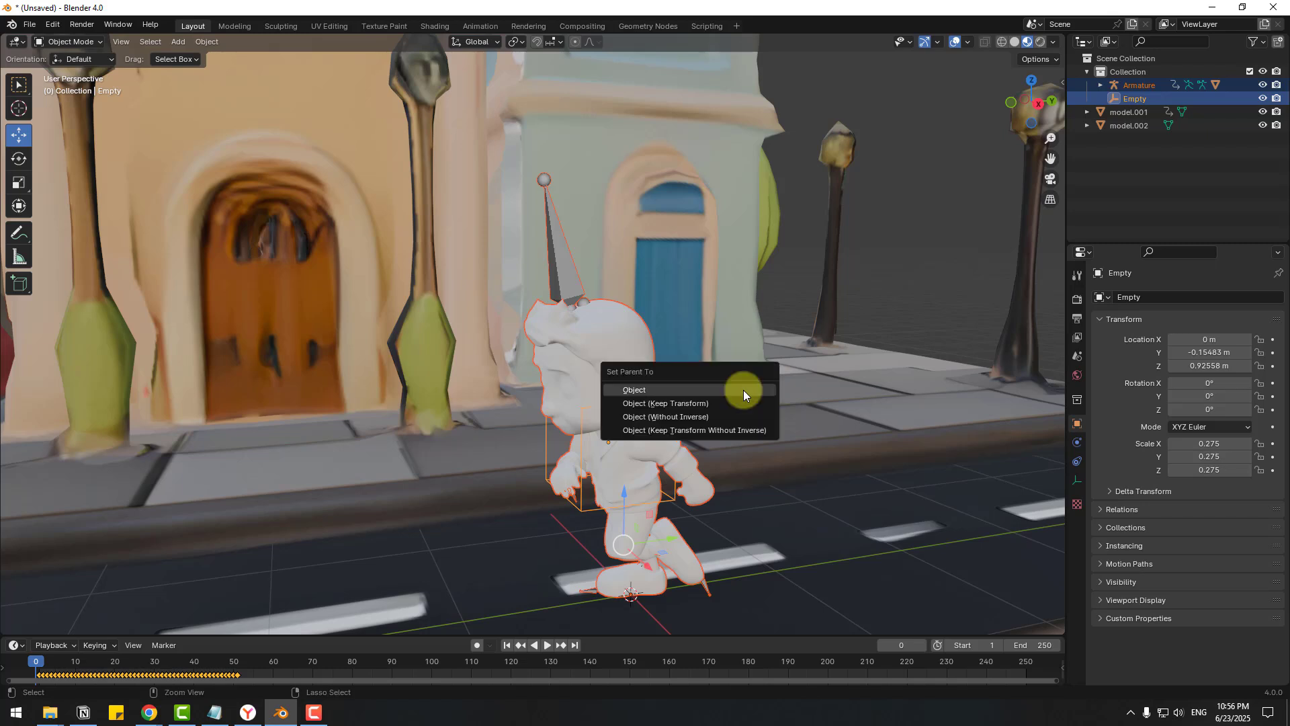
pyautogui.click(708, 402)
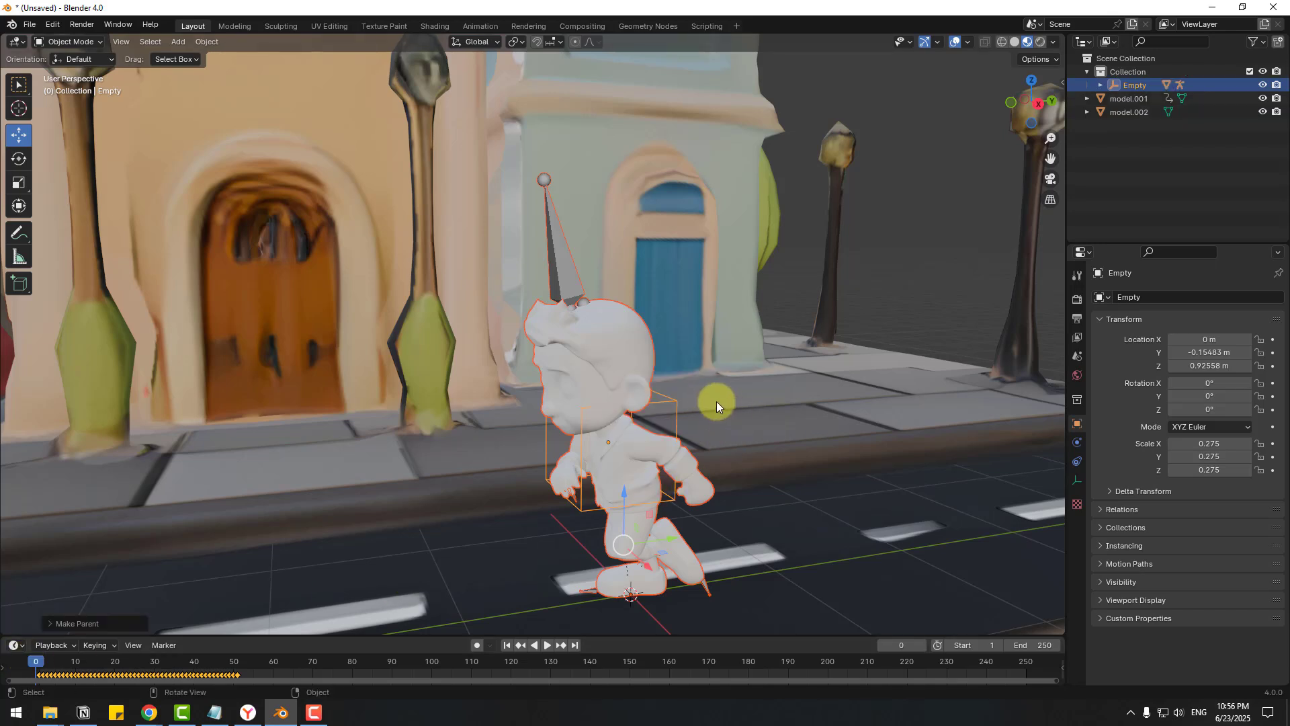
pyautogui.click(674, 397)
pyautogui.click(673, 411)
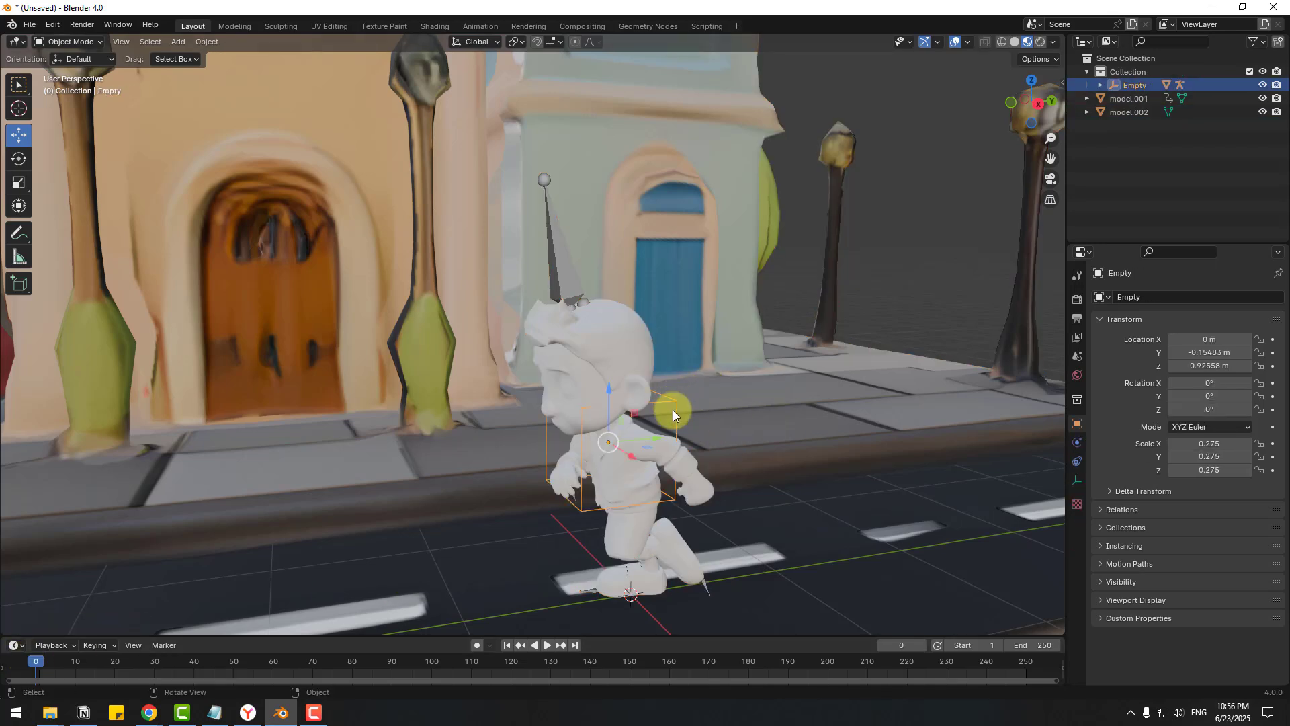
# - Keyframe the Empty's Z location at frame 20, then raise it to 2.3756 m at frame 27
pyautogui.moveTo(611, 392); pyautogui.dragTo(618, 285)
pyautogui.press('Escape')
pyautogui.moveTo(531, 514); pyautogui.dragTo(858, 453, button='middle')
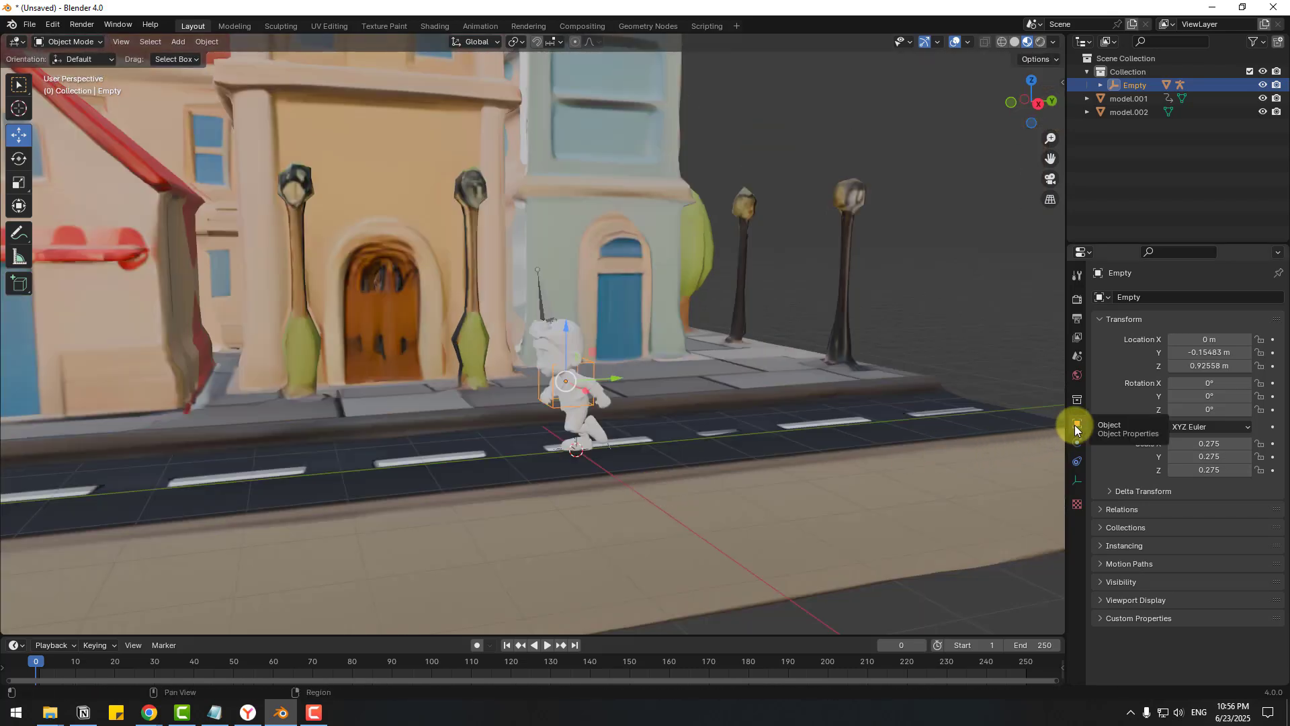
pyautogui.moveTo(29, 665); pyautogui.dragTo(115, 665)
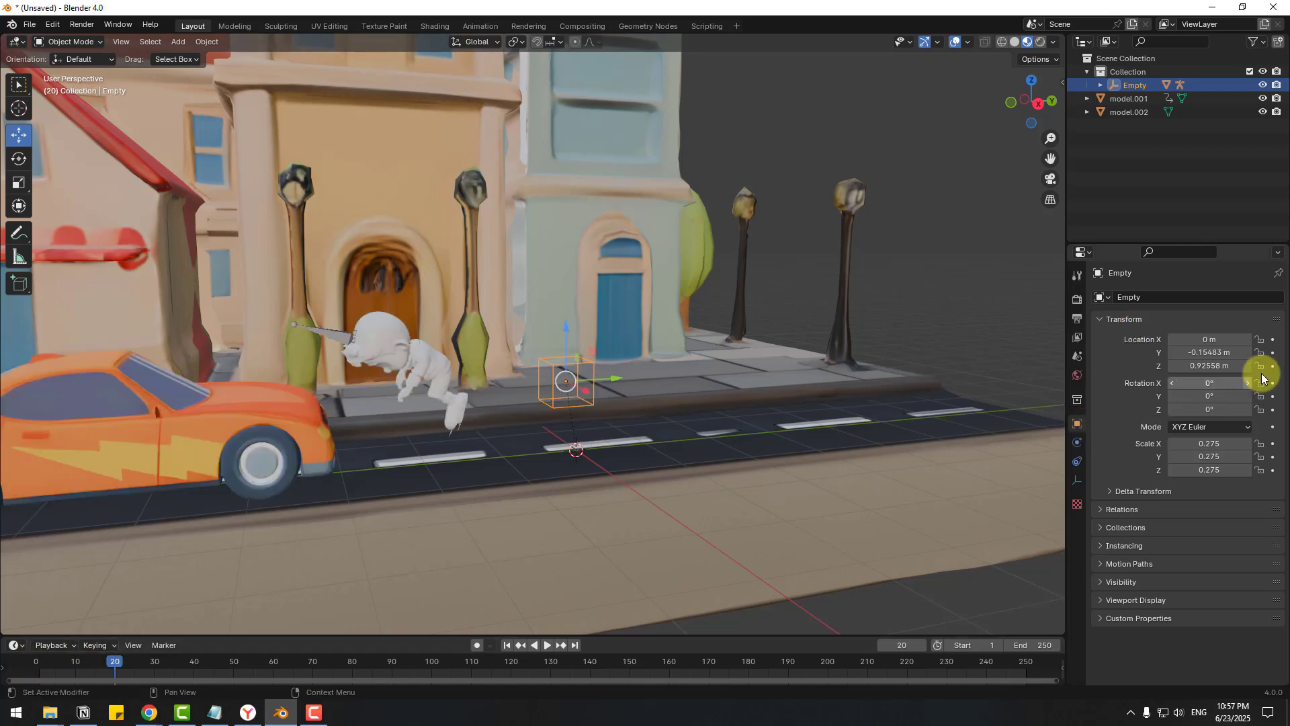
pyautogui.click(1273, 368)
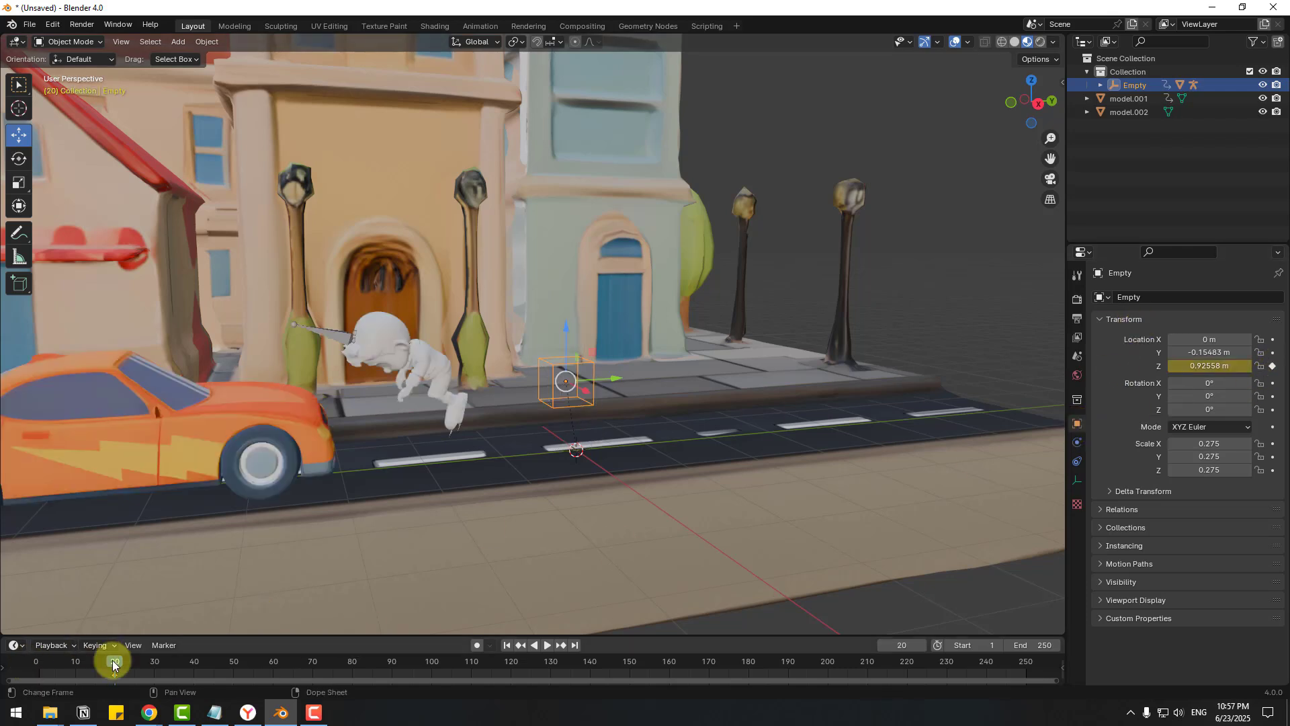
pyautogui.moveTo(119, 665); pyautogui.dragTo(144, 666)
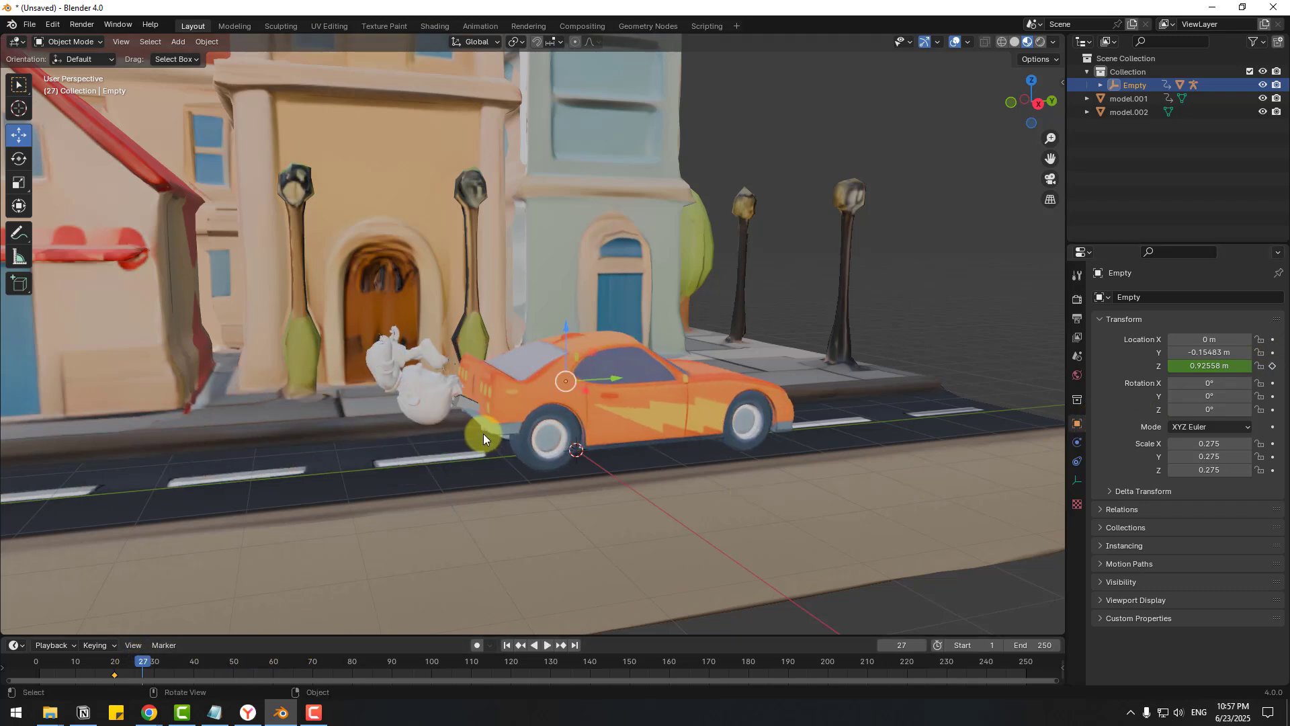
pyautogui.moveTo(1180, 369); pyautogui.dragTo(672, 506)
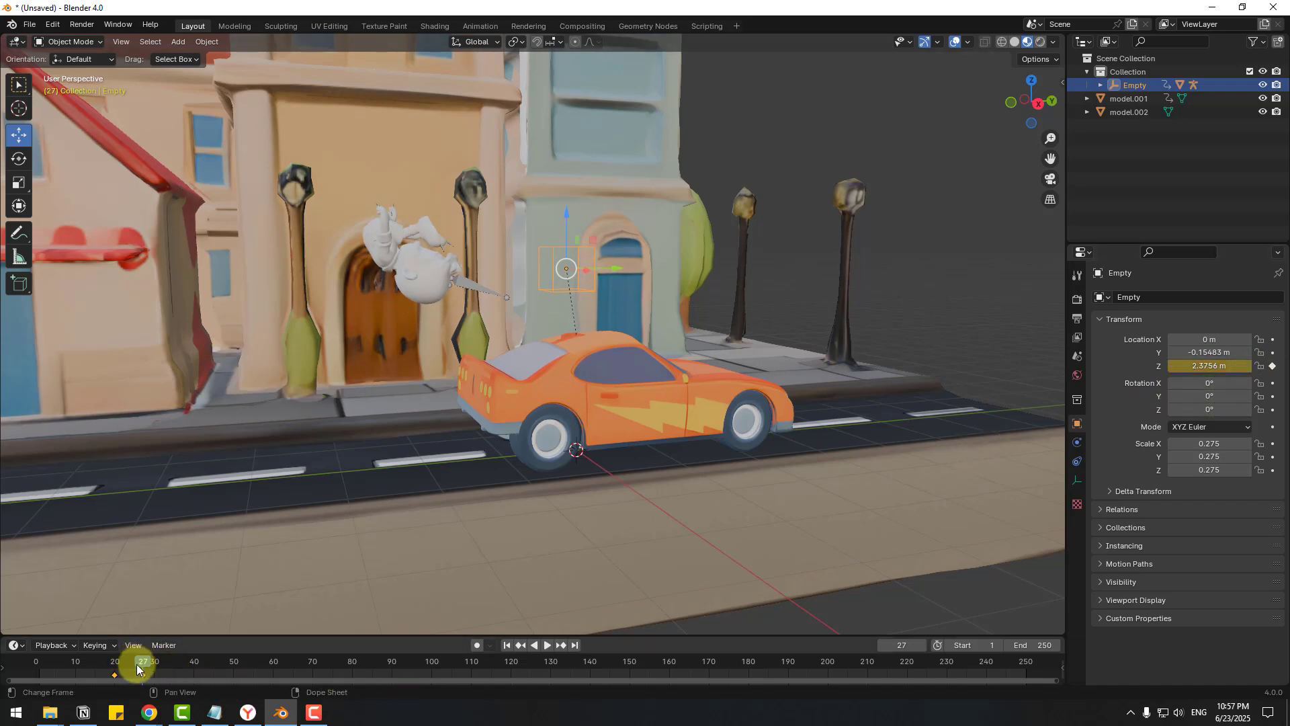
# - Lower the Empty to 0.92558 m at frame 50, keyframe it, and replay from the start
pyautogui.moveTo(134, 669); pyautogui.dragTo(184, 682)
pyautogui.press('space')
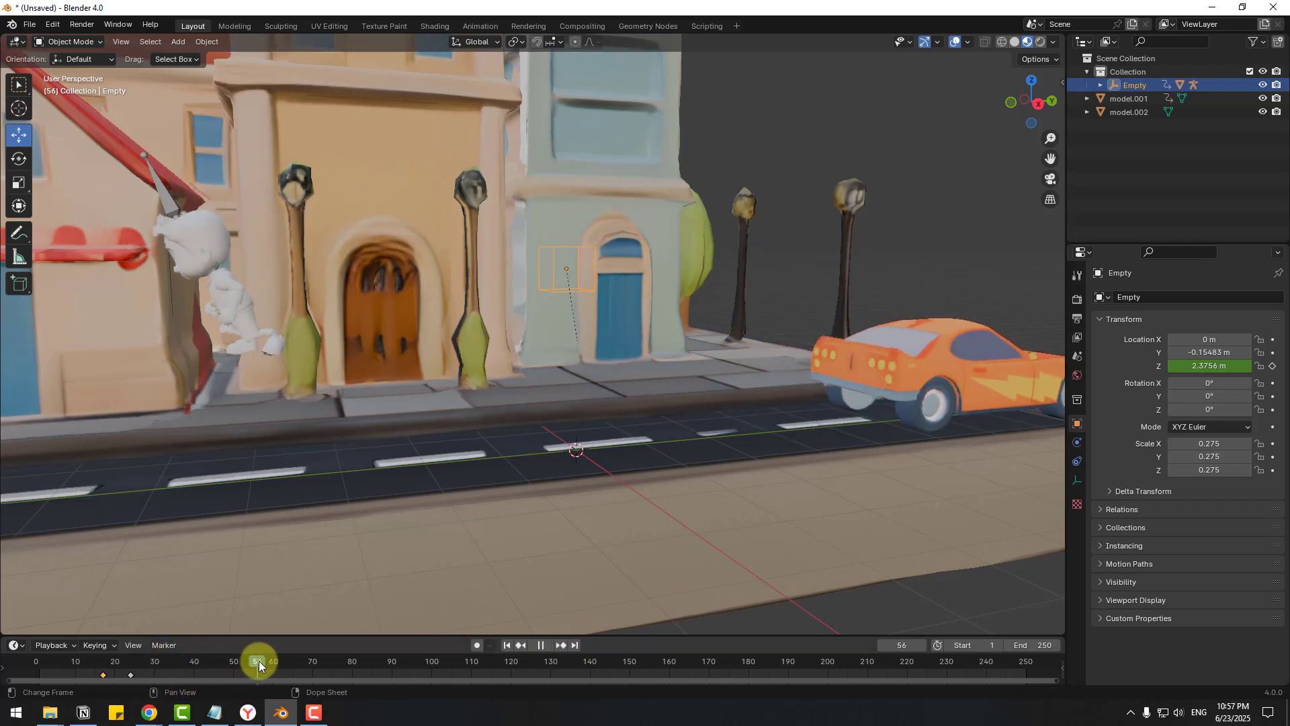
pyautogui.moveTo(259, 664); pyautogui.dragTo(233, 661)
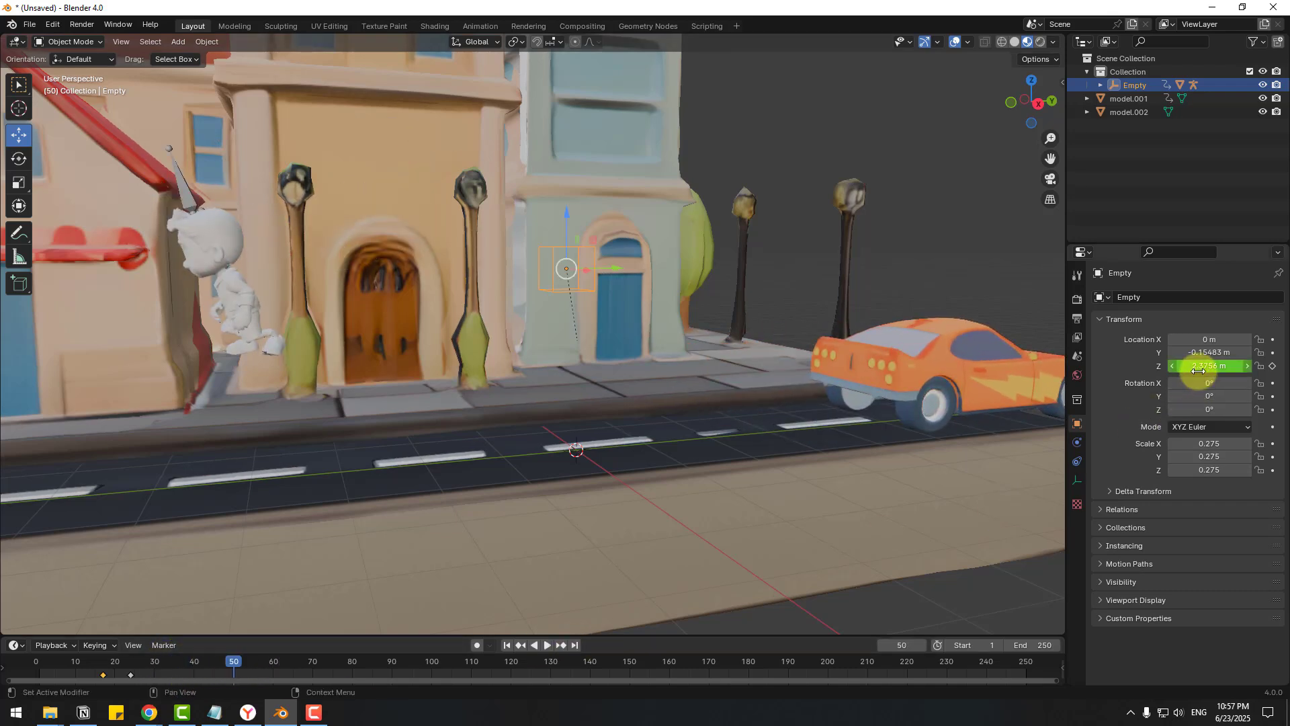
pyautogui.moveTo(1198, 370); pyautogui.dragTo(1103, 379)
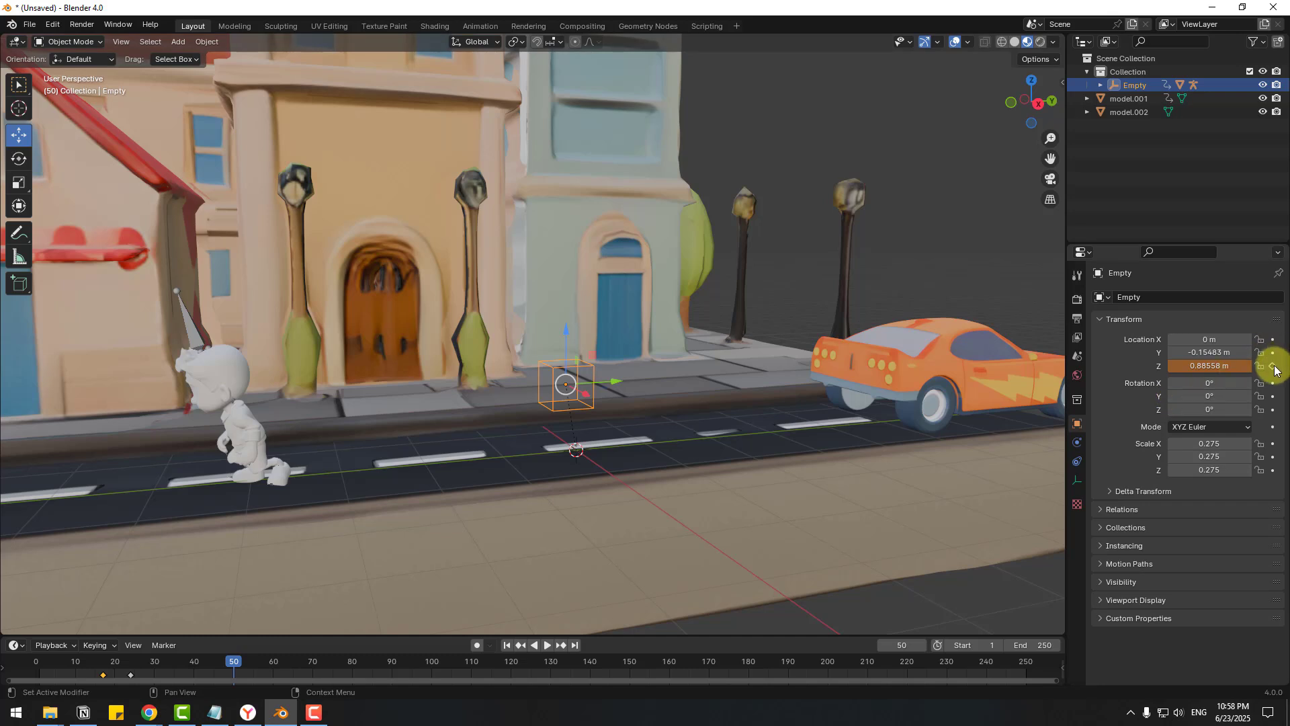
pyautogui.click(172, 681)
pyautogui.hotkey('shift', 'Left')
pyautogui.press('space')
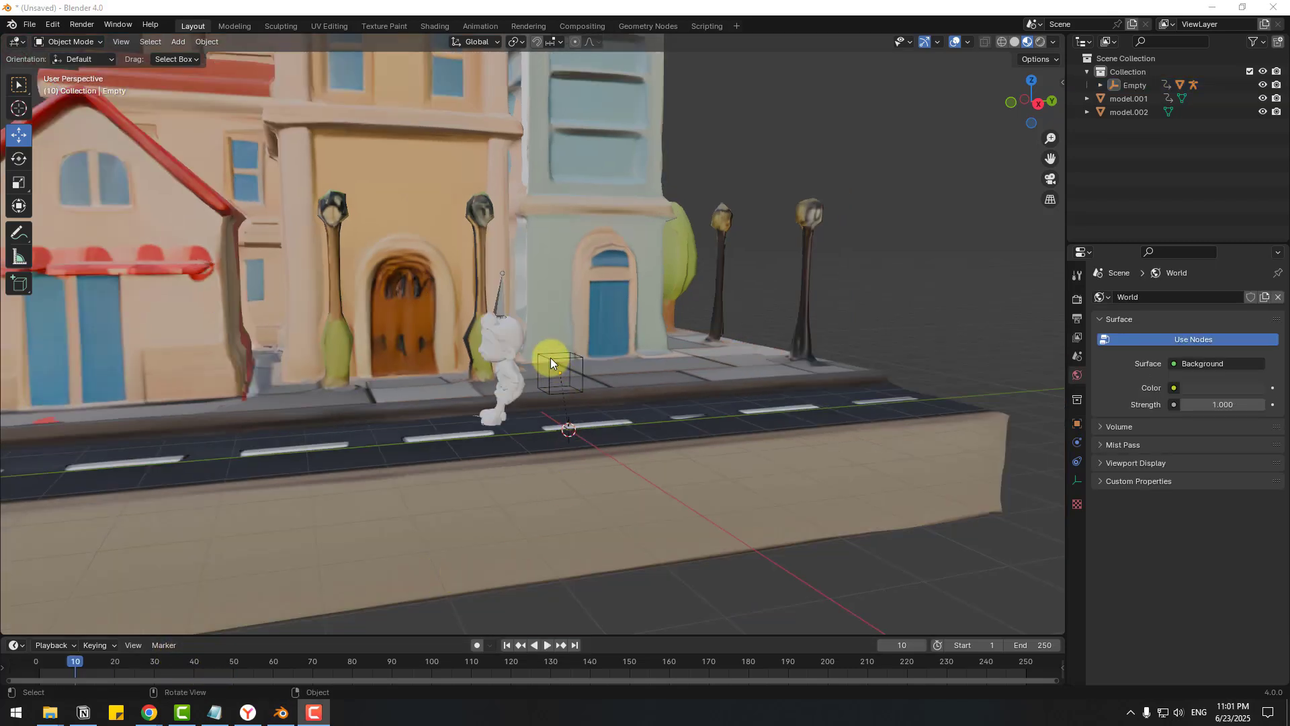
# - Shift the Empty's landing keyframe 8 frames to frame 41 and replay the boy's jump over the car
pyautogui.click(554, 361)
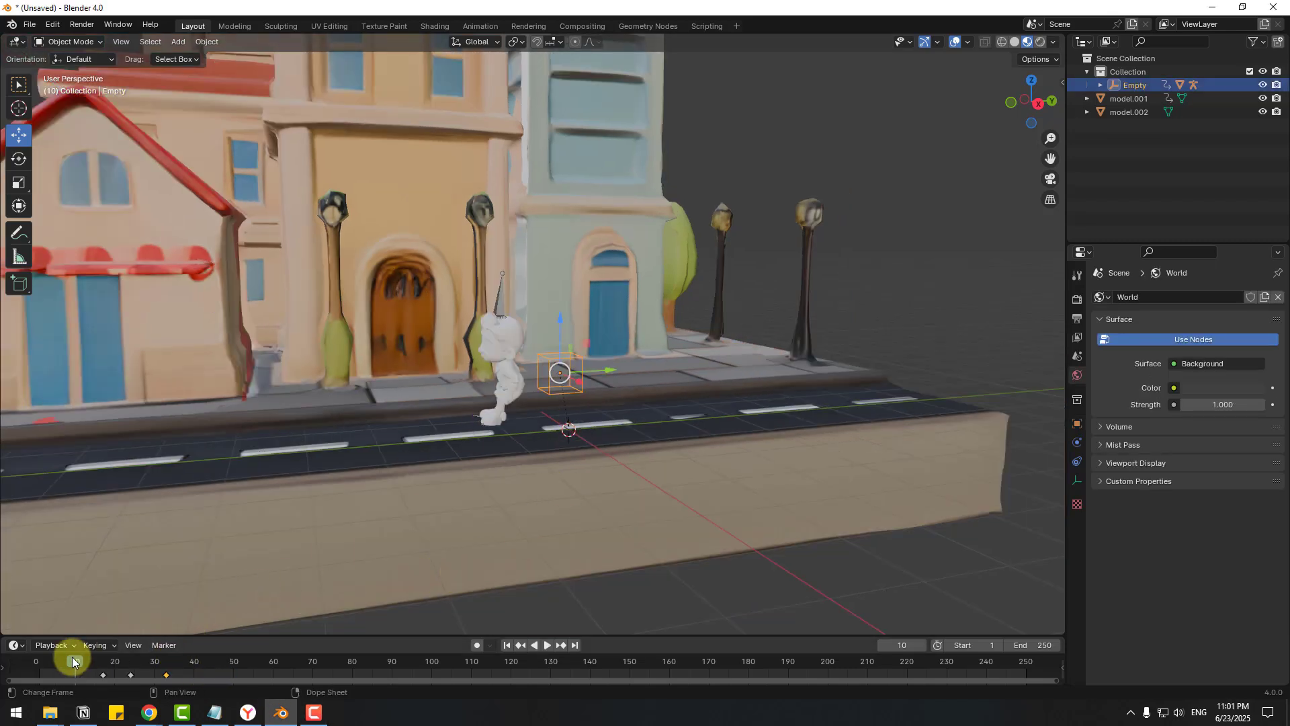
pyautogui.press('space')
pyautogui.moveTo(152, 660); pyautogui.dragTo(163, 660)
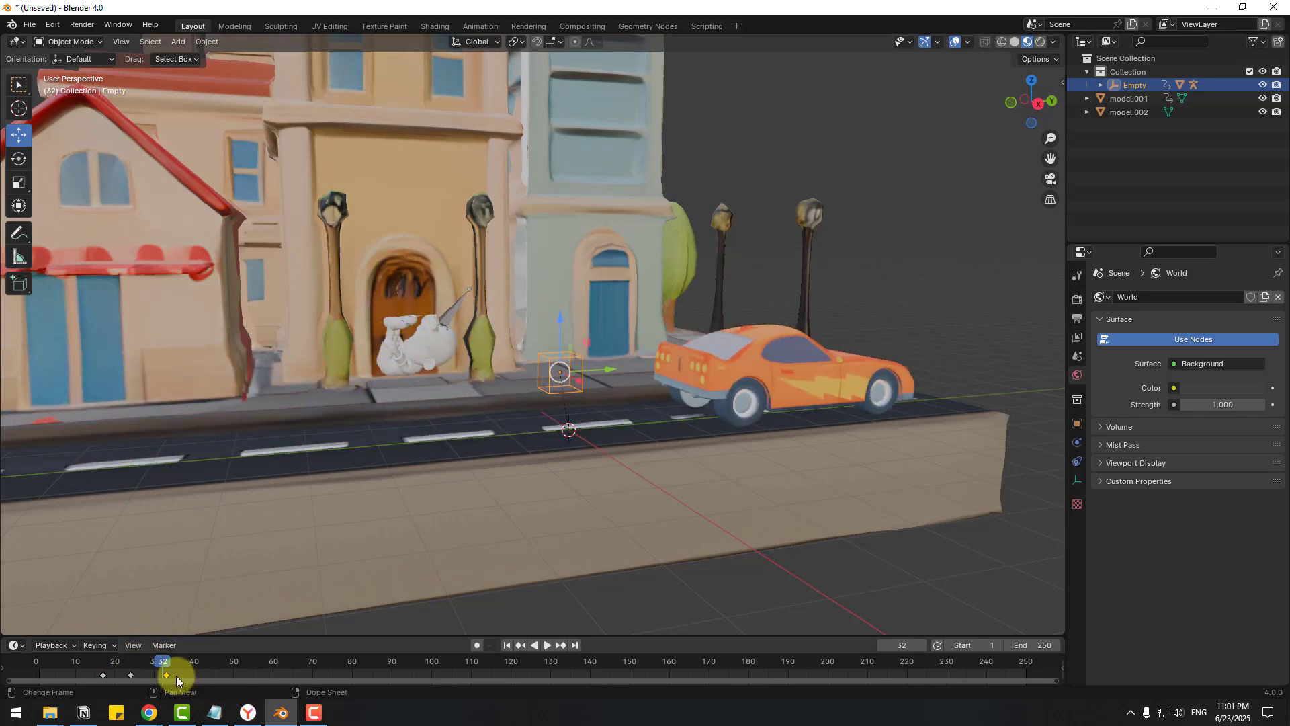
pyautogui.moveTo(167, 674); pyautogui.dragTo(71, 665)
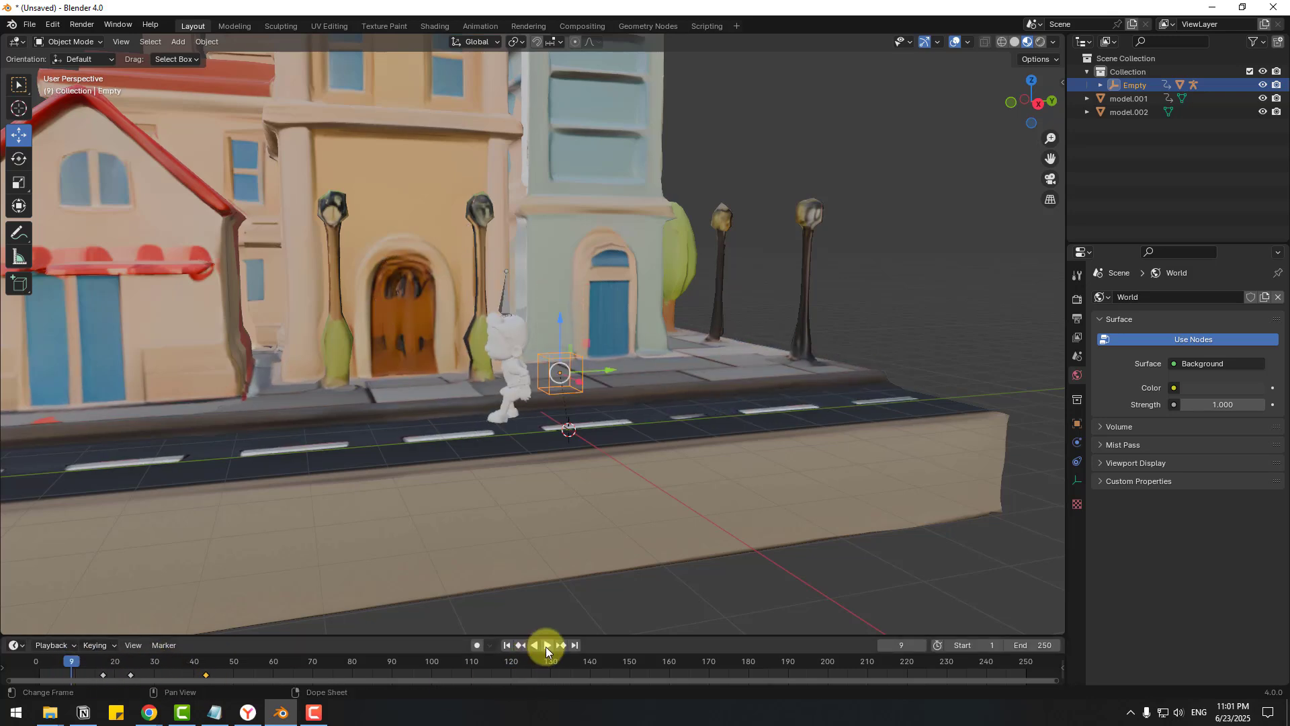
pyautogui.click(545, 646)
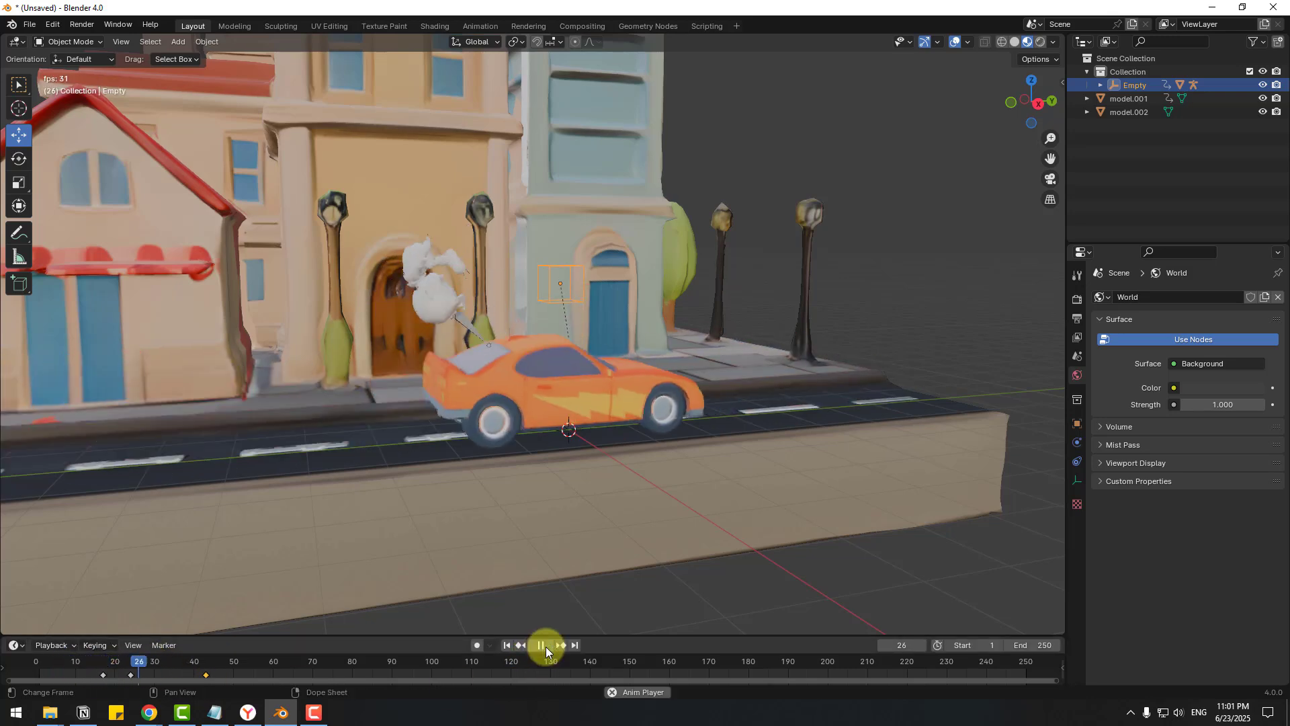
pyautogui.click(542, 647)
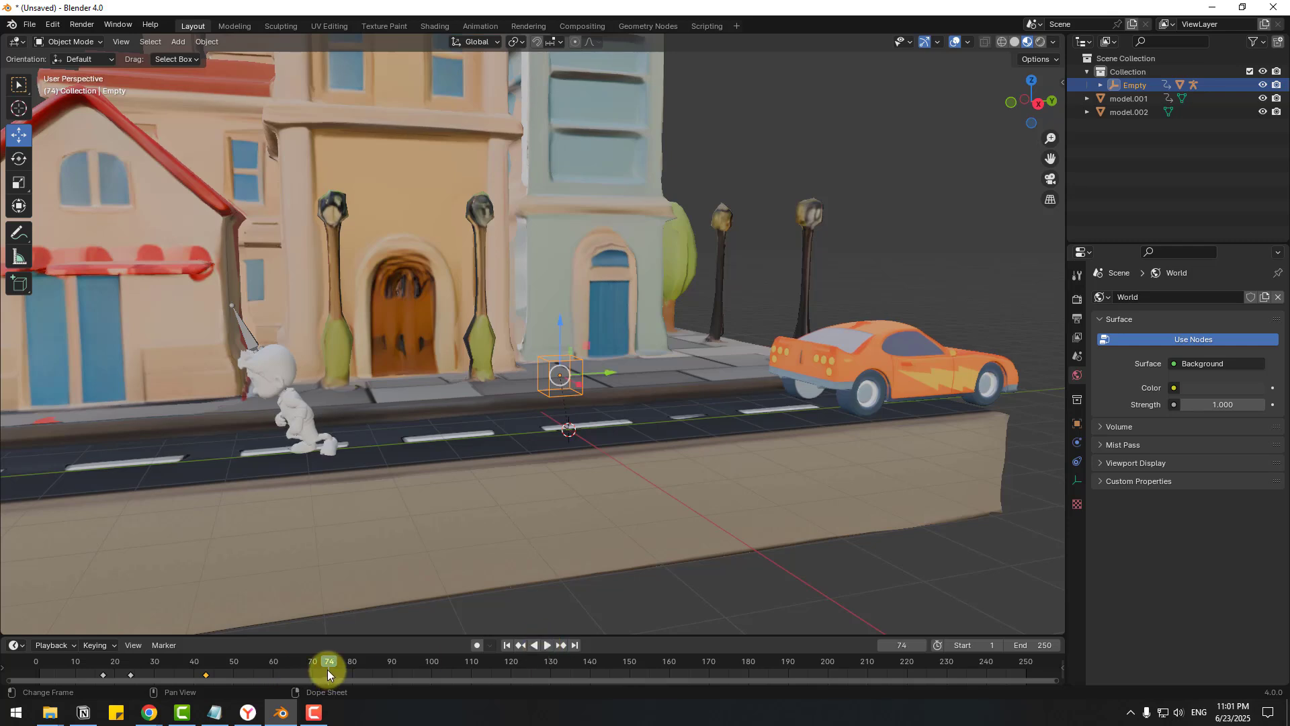
pyautogui.moveTo(328, 668); pyautogui.dragTo(130, 665)
pyautogui.click(545, 647)
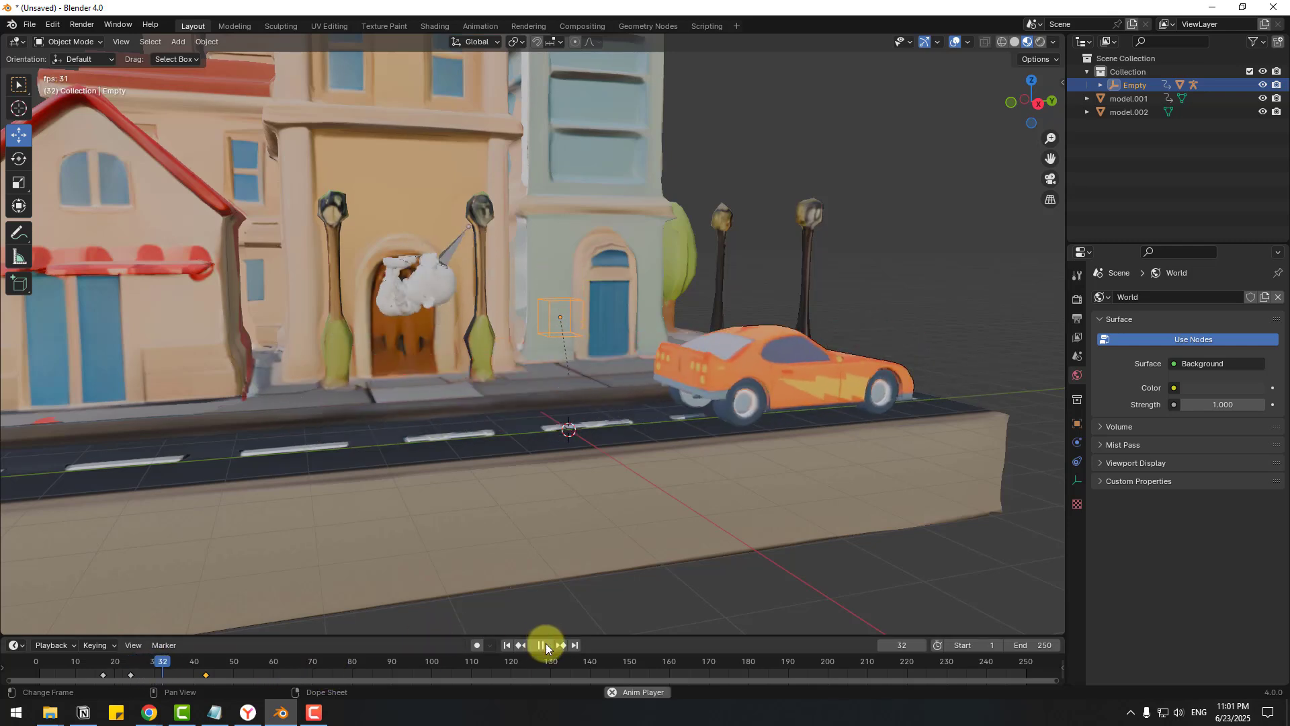
pyautogui.click(546, 646)
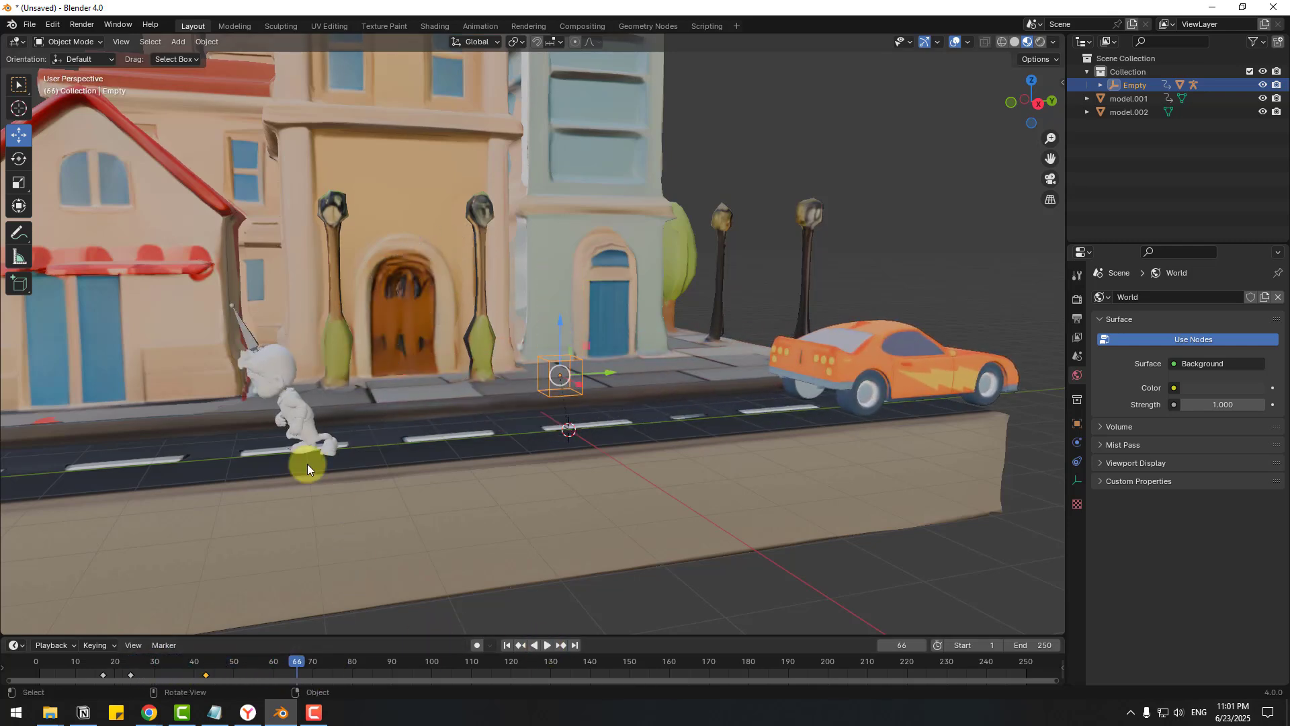
# - Give the boy a new material using texture_diffuse_diffuse.png from 3D Models/Texture as Base Color image texture
pyautogui.click(281, 376)
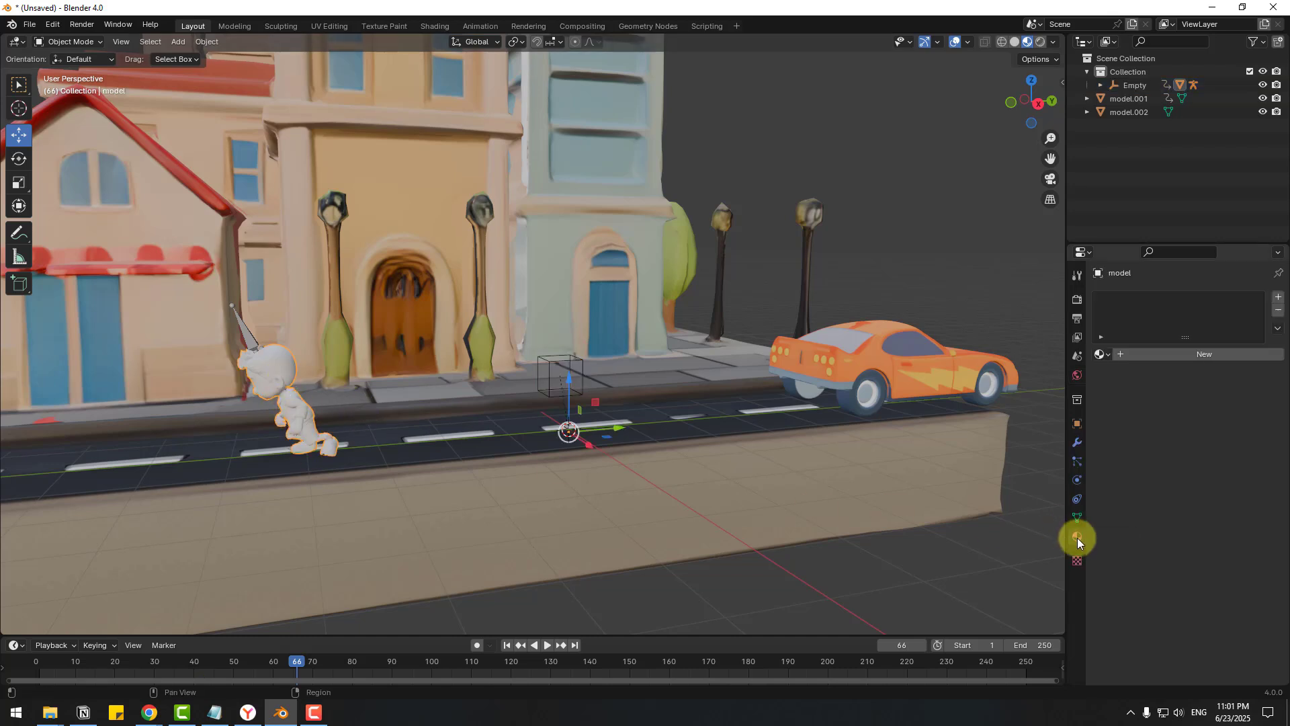
pyautogui.click(1209, 354)
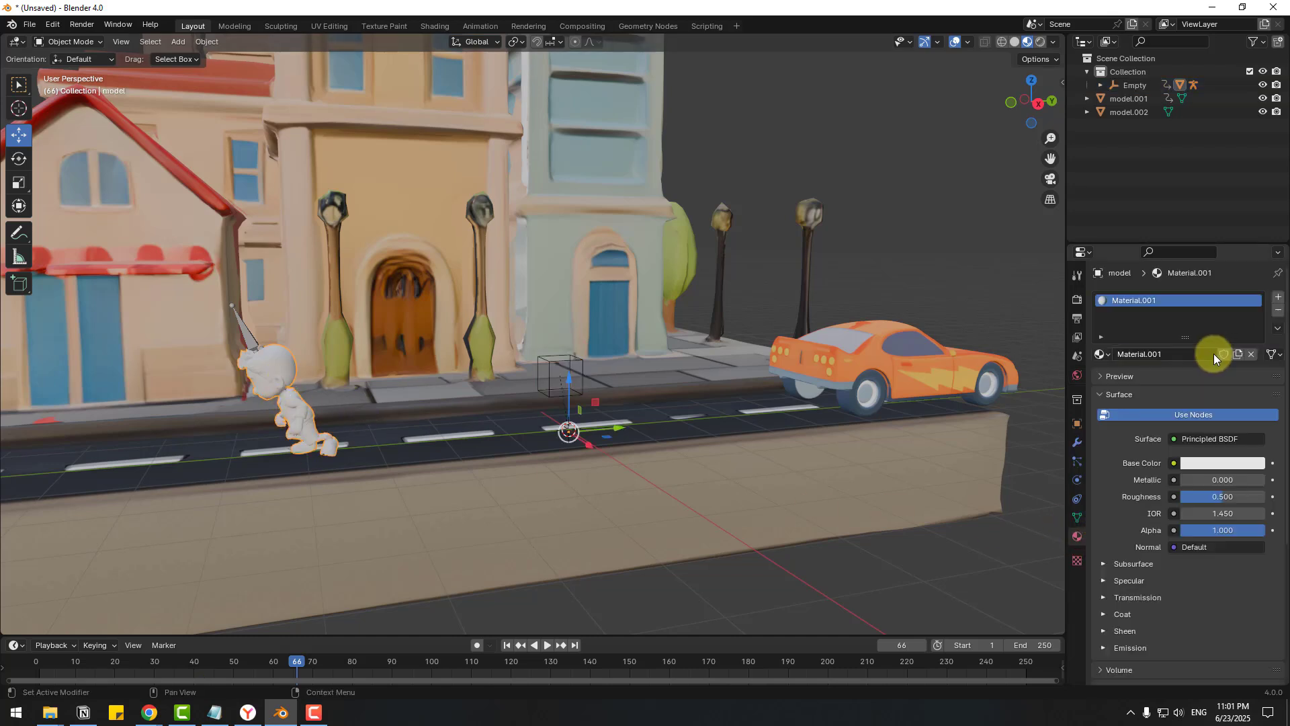
pyautogui.click(1173, 463)
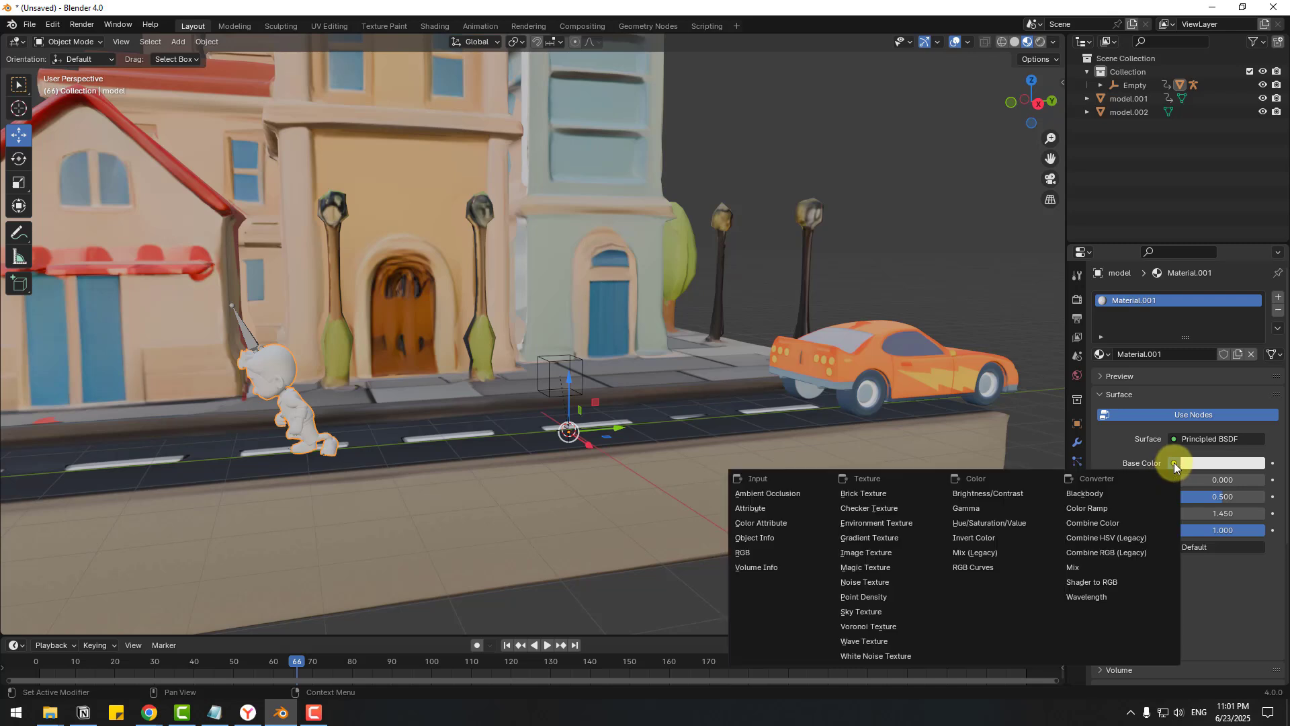
pyautogui.click(862, 555)
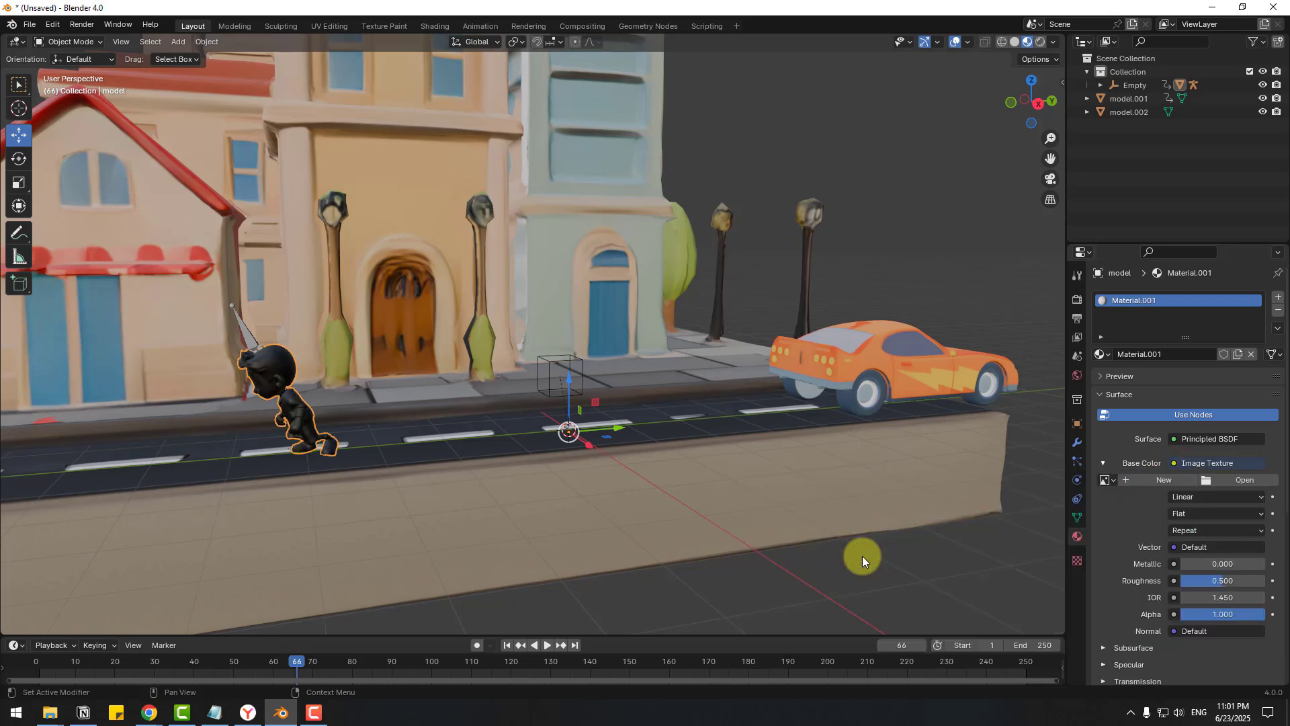
pyautogui.click(1231, 481)
pyautogui.doubleClick(521, 321)
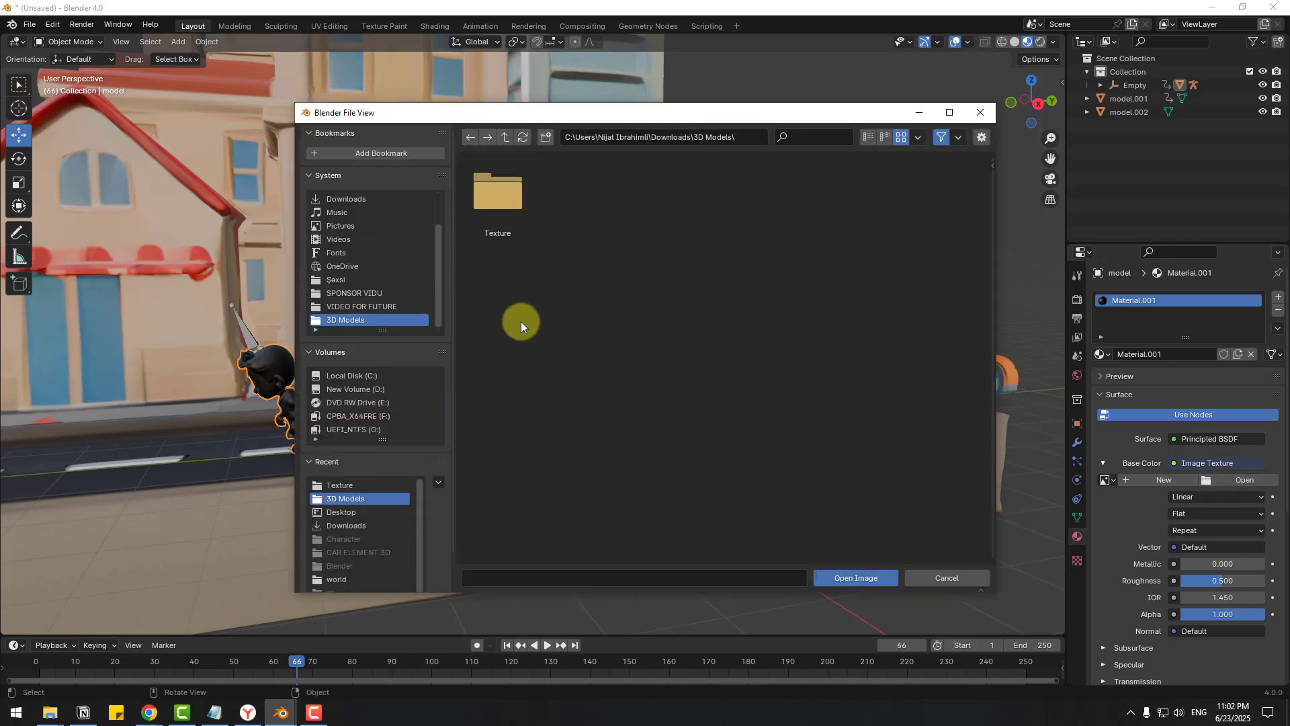
pyautogui.doubleClick(495, 191)
pyautogui.click(506, 205)
pyautogui.click(849, 576)
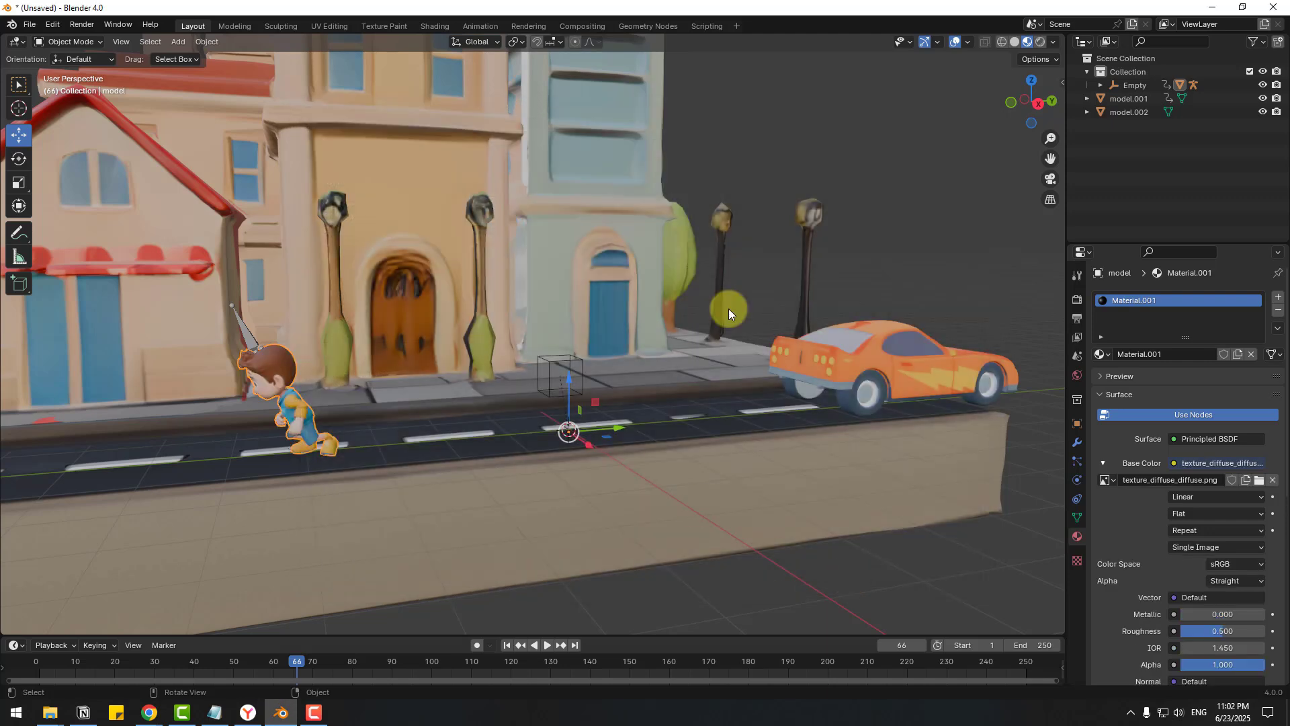
pyautogui.moveTo(222, 663); pyautogui.dragTo(23, 668)
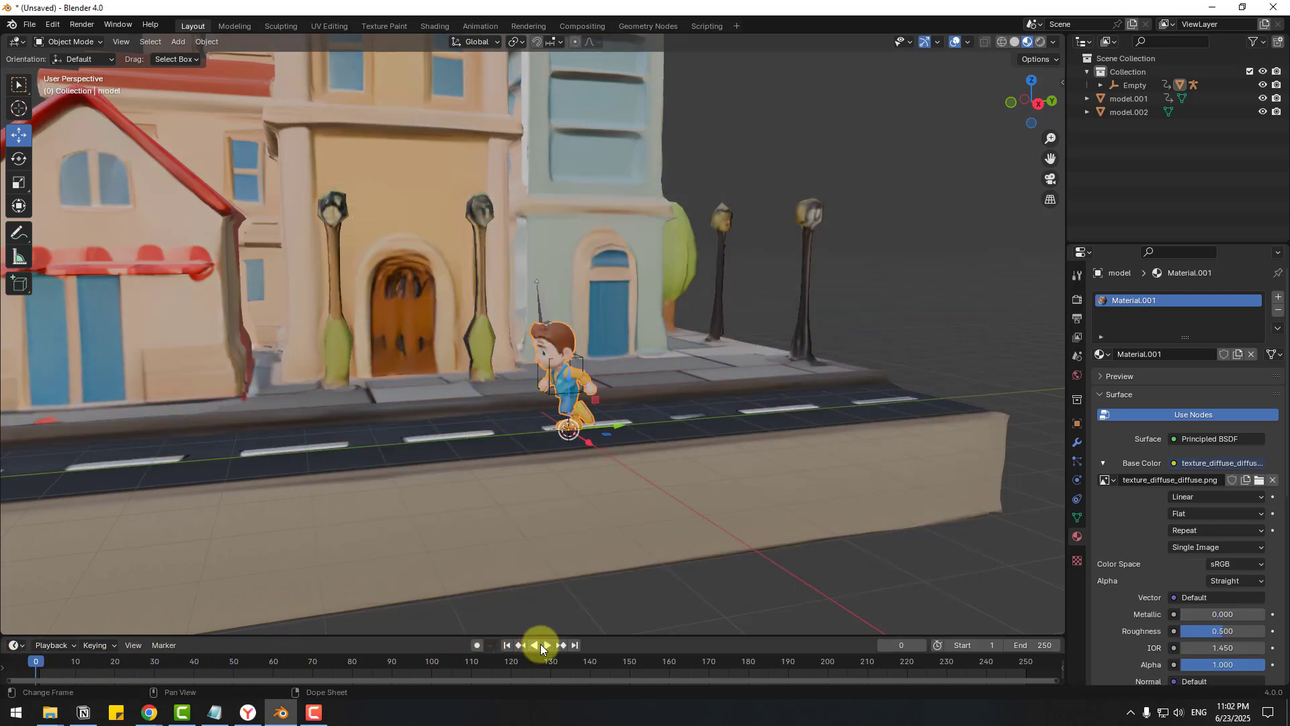
# - Play back the textured boy flipping over the orange car and orbit the street to review it
pyautogui.click(543, 645)
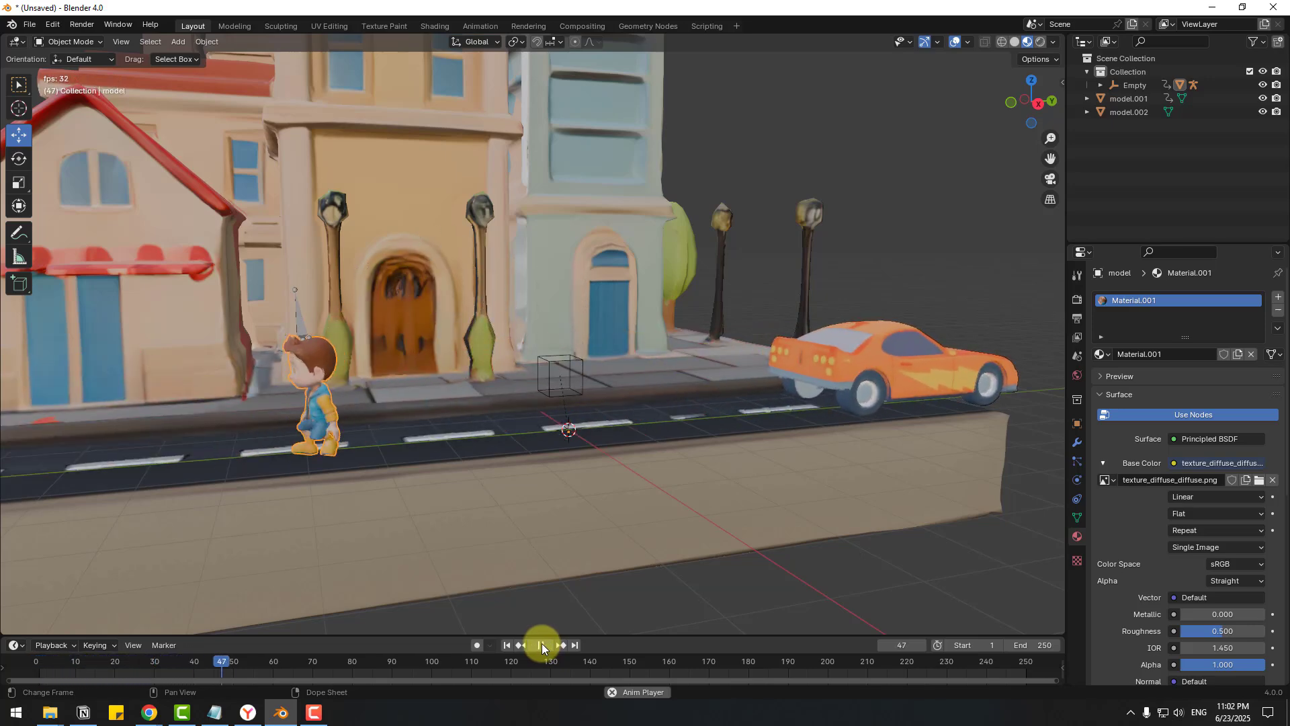
pyautogui.click(540, 644)
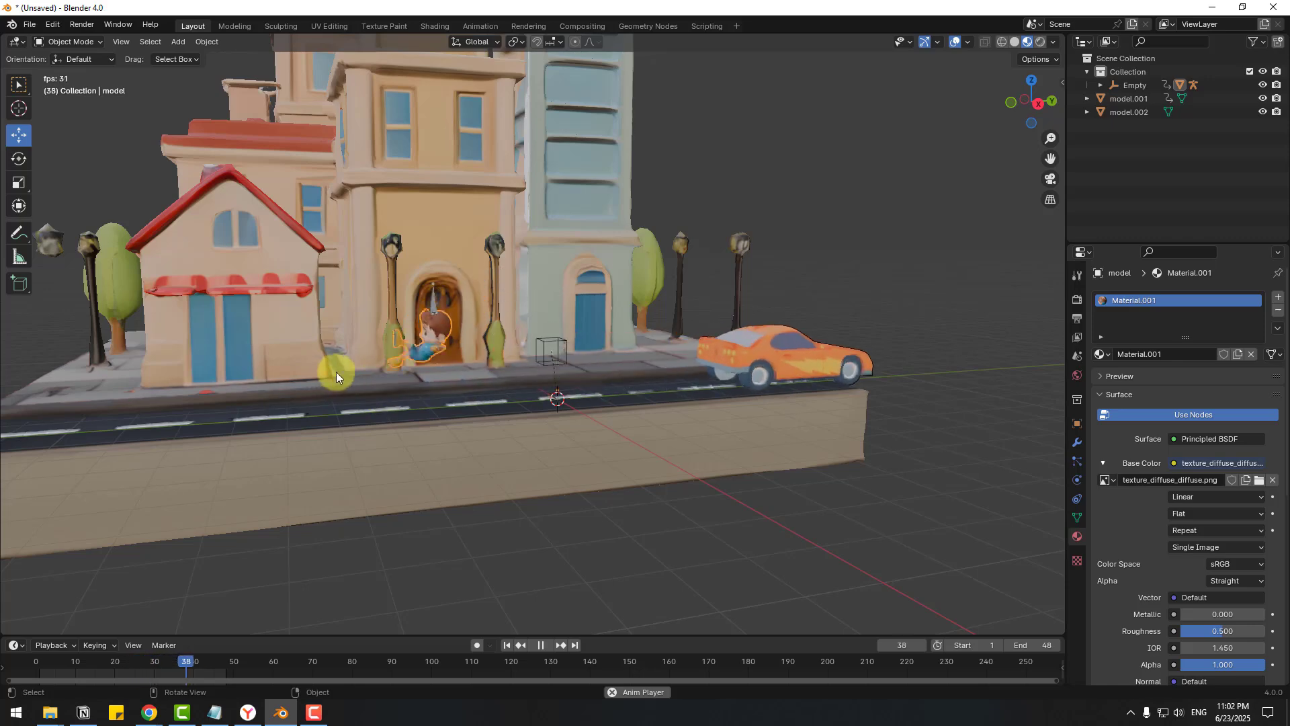
pyautogui.moveTo(336, 372); pyautogui.dragTo(470, 348, button='middle')
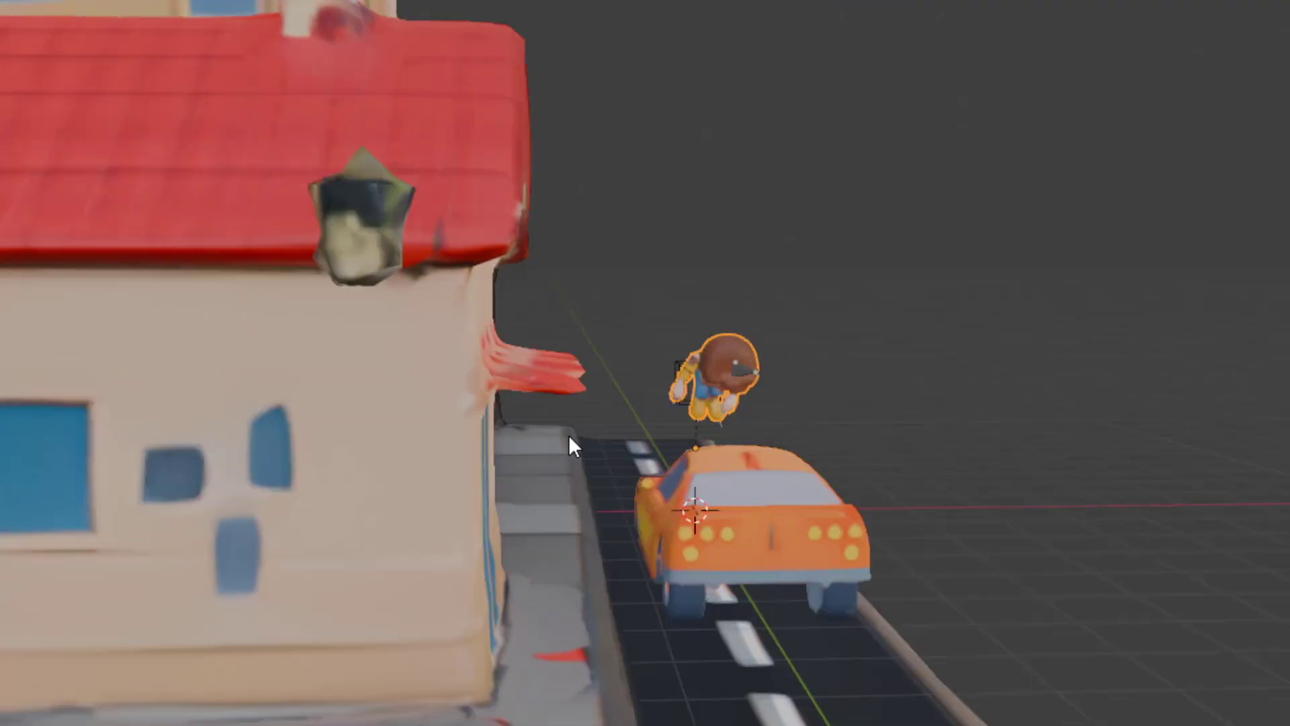